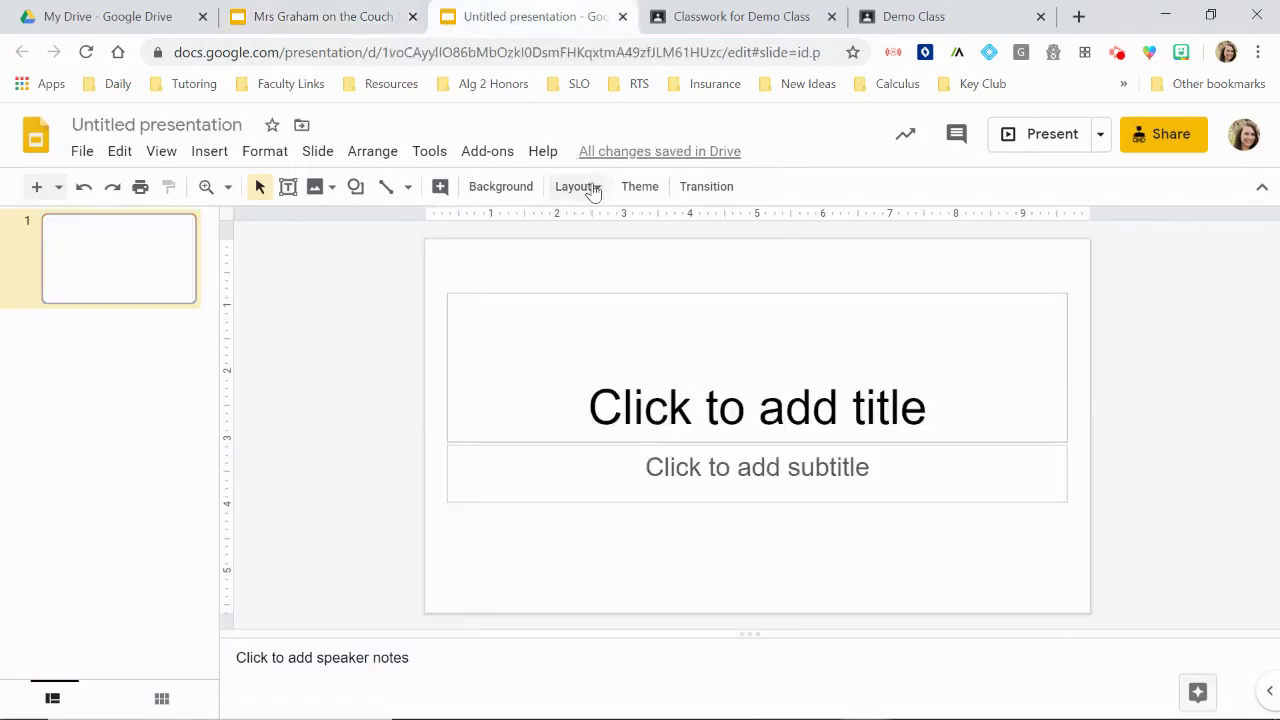
Step: Switch the slide to Blank layout and set a pink-wall, wooden-floor photo from a 'wall floor' search as background
click(588, 187)
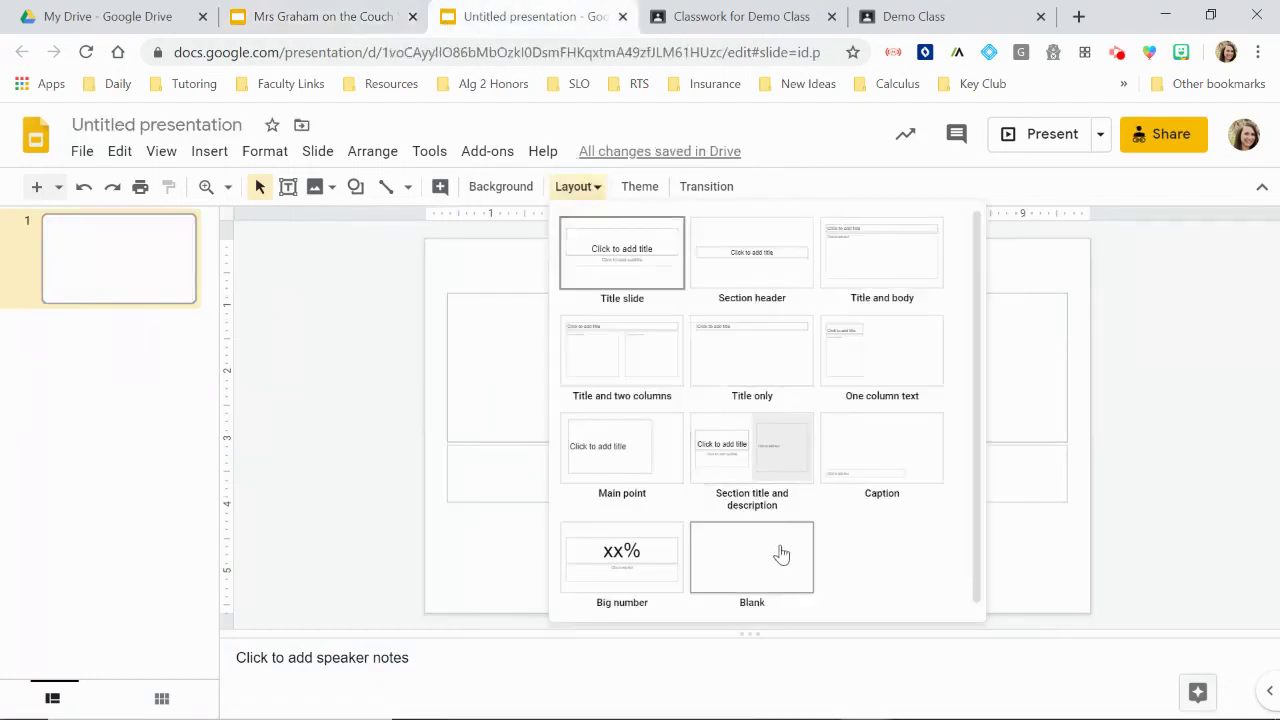
click(781, 551)
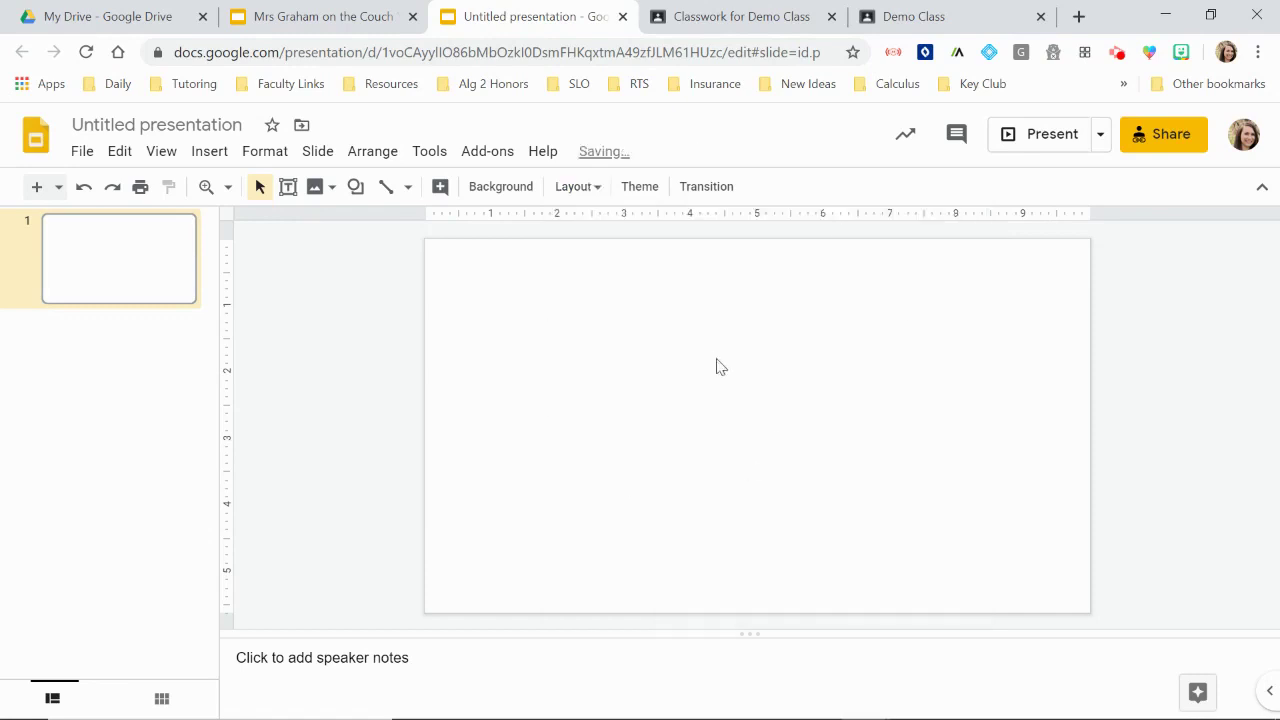
click(493, 193)
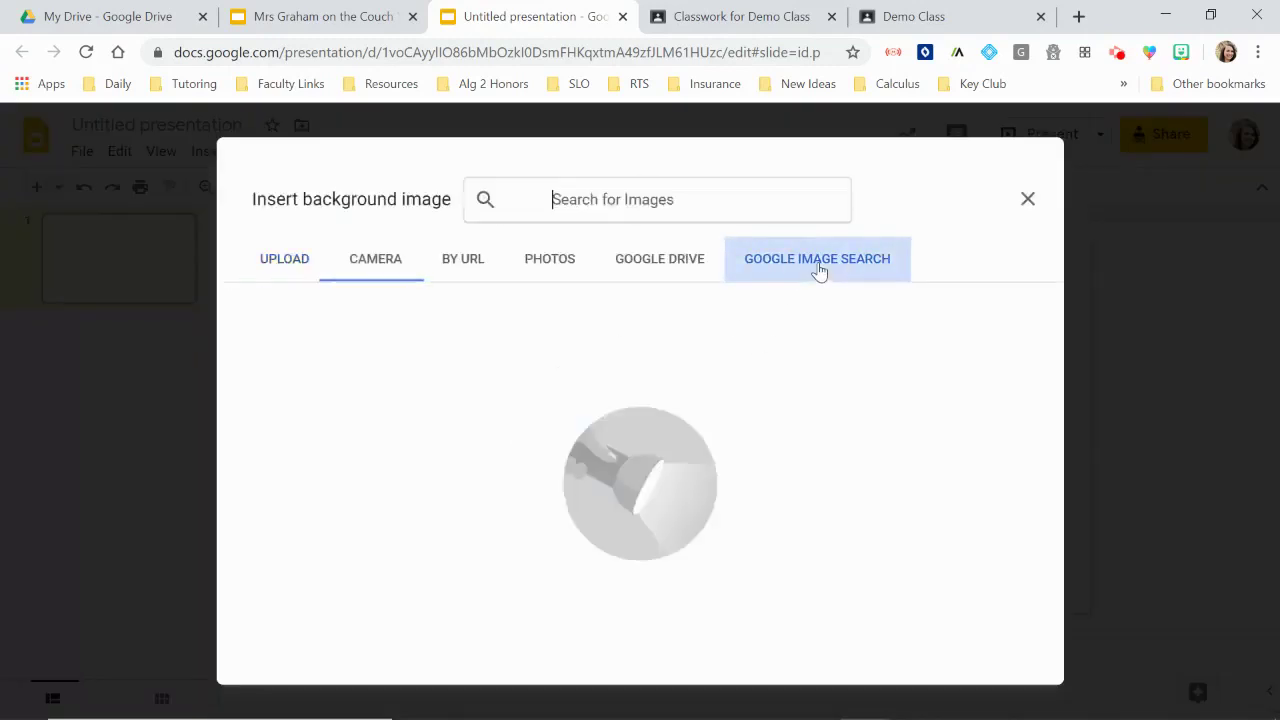
text(wall )
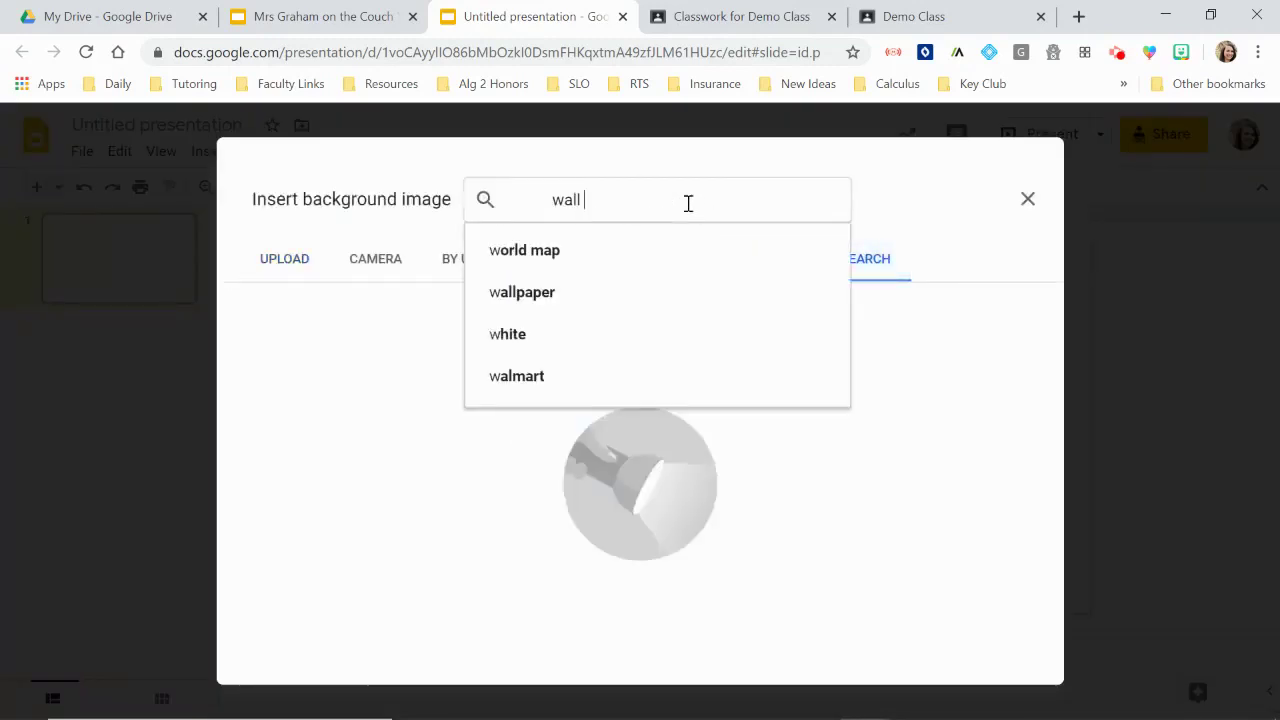
text(floor)
key(Return)
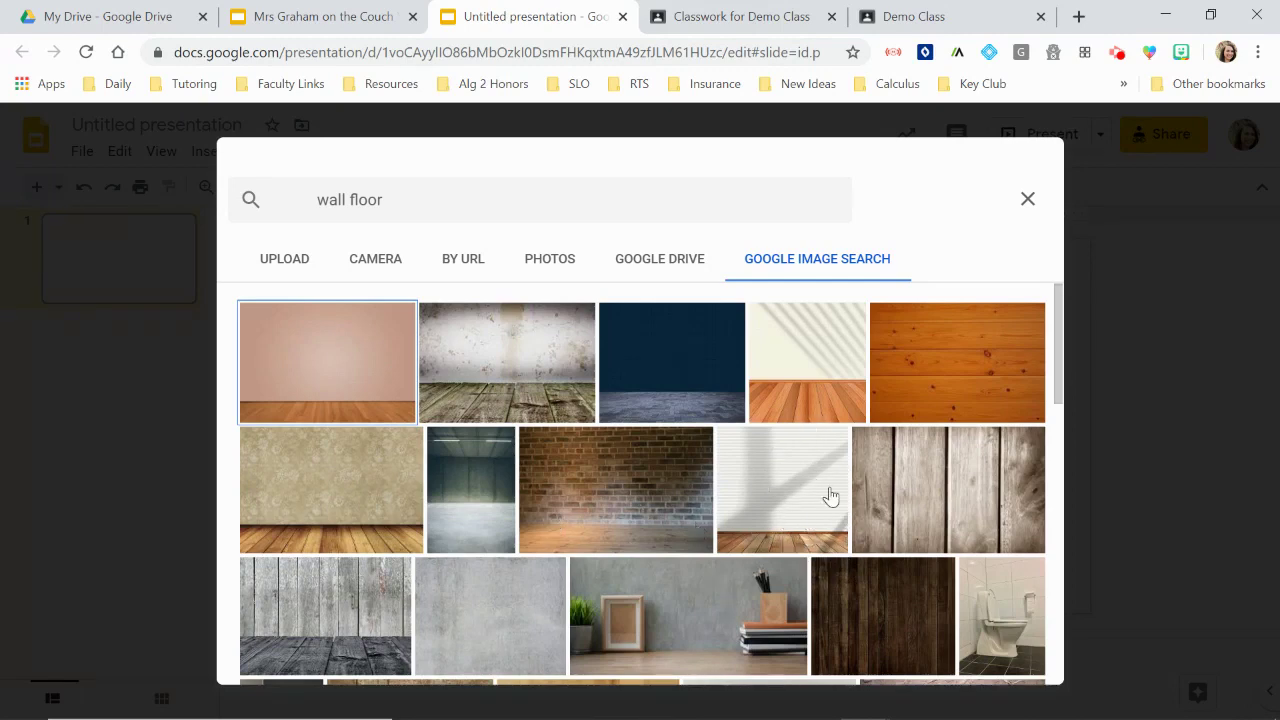
scroll(826, 494, down, 2)
scroll(826, 494, up, 2)
click(340, 353)
click(1020, 662)
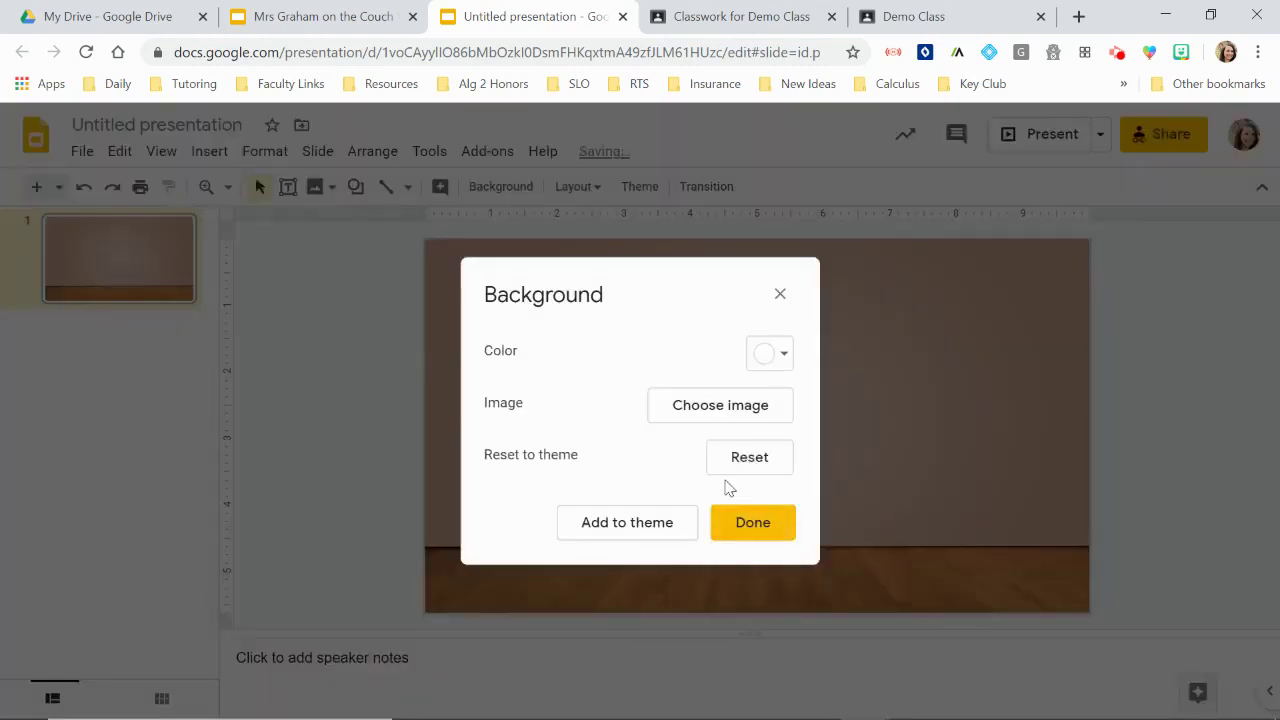
click(753, 524)
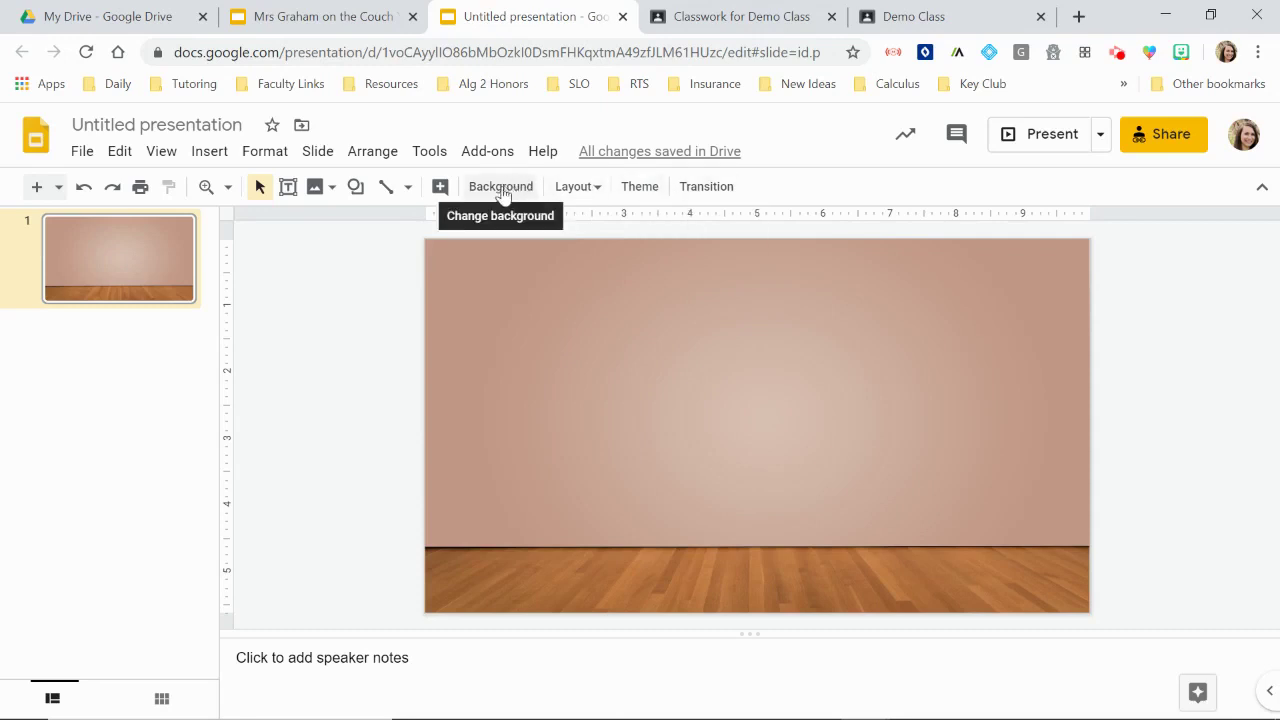
Step: Search the web for 'whiteboard transparent png' and drop a whiteboard image onto the slide
click(209, 151)
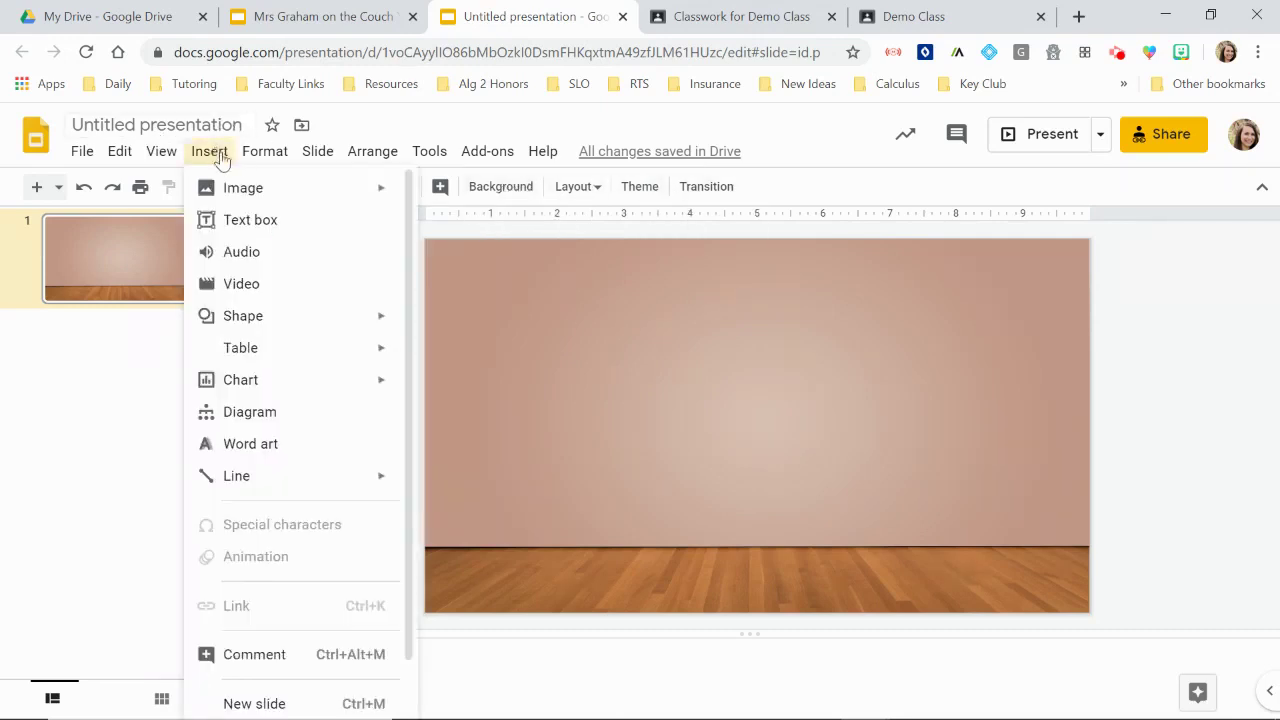
mouse_move(240, 199)
click(474, 230)
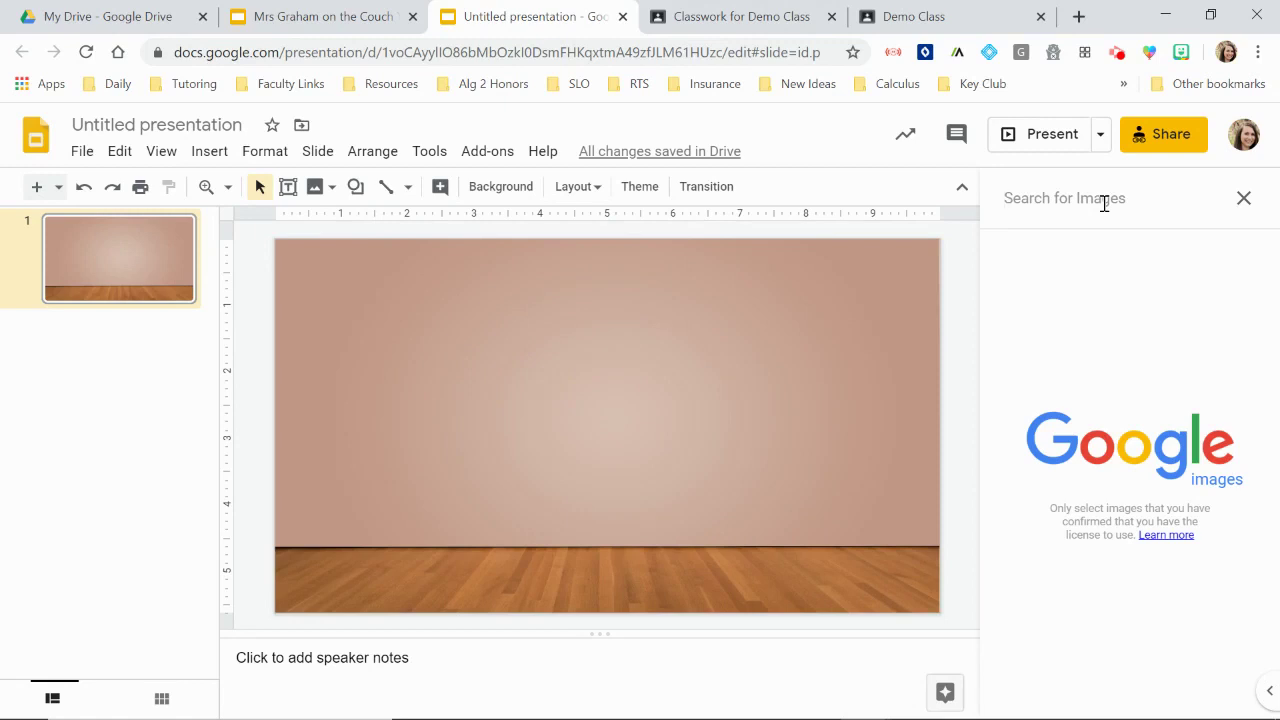
text(whiteboa)
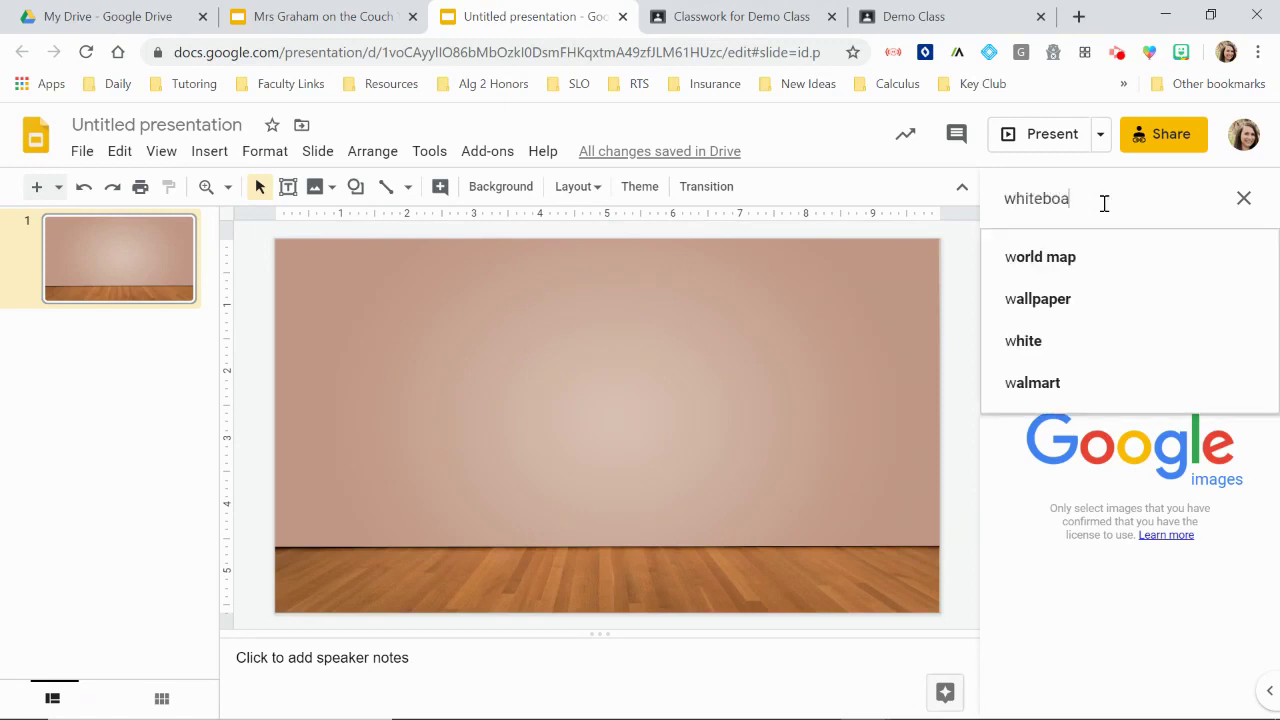
text(rd t)
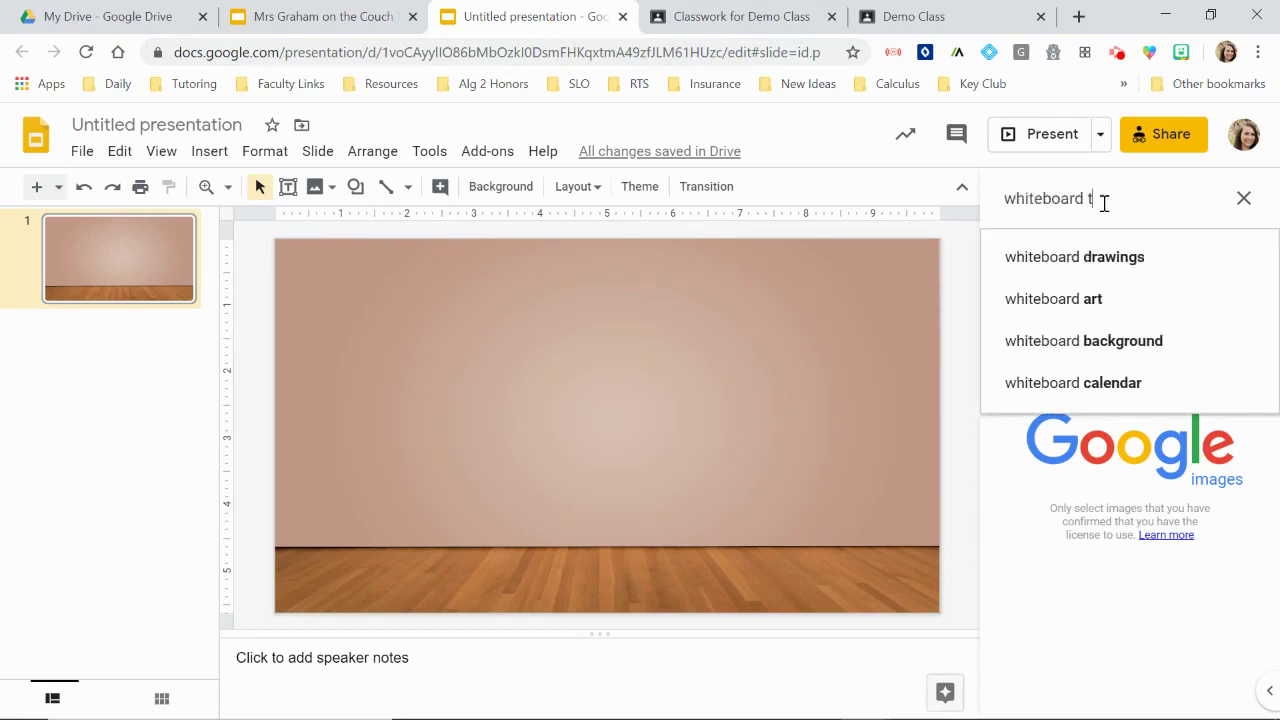
text(ransparent)
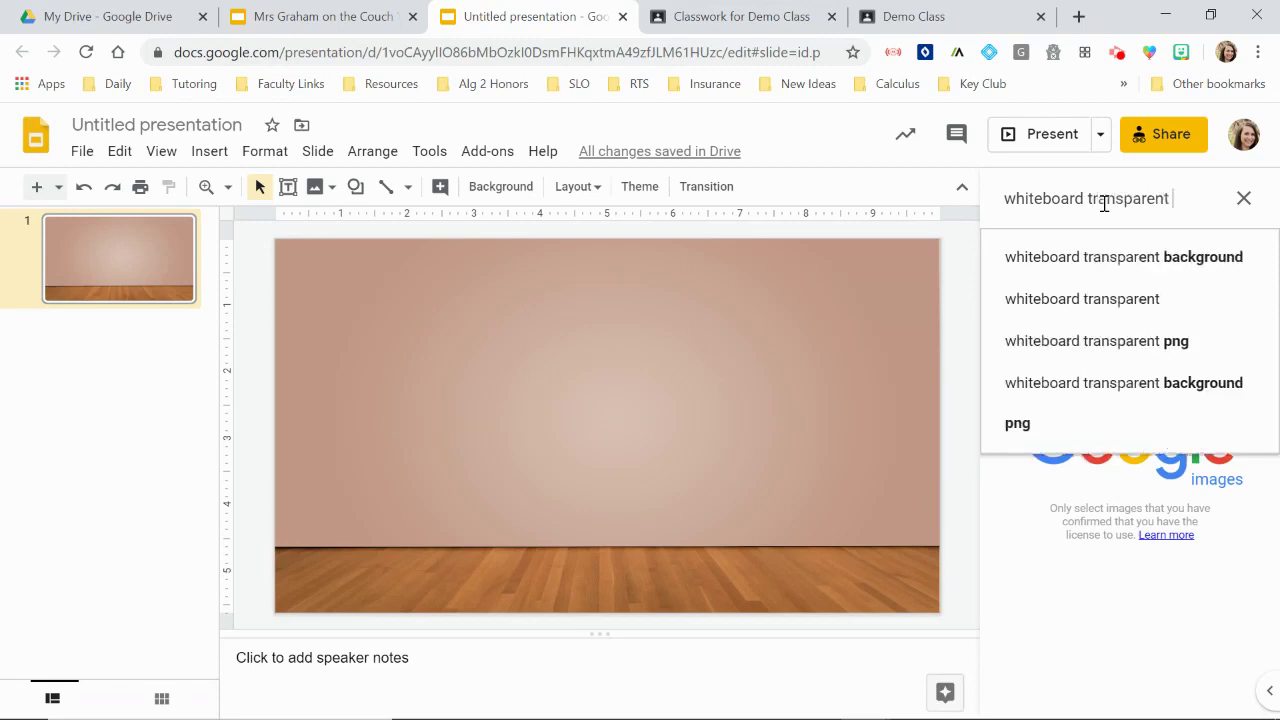
text( png)
key(Return)
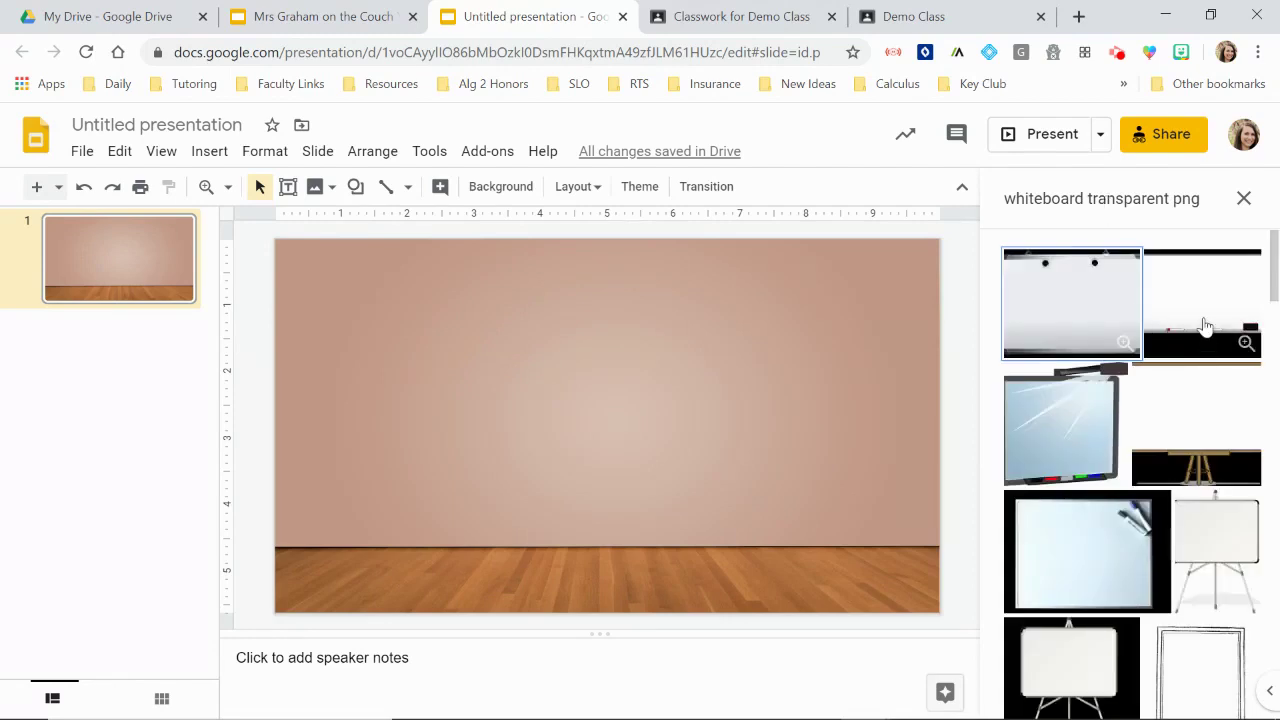
drag(1205, 325, 549, 362)
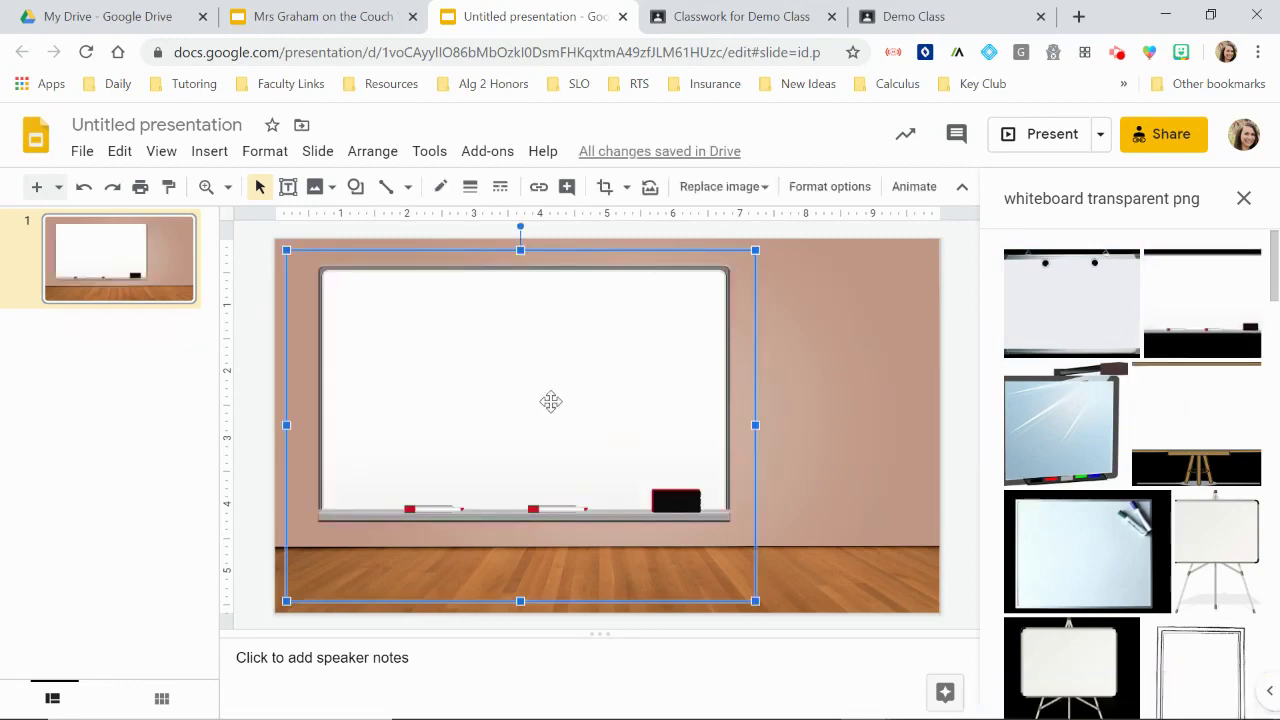
Step: Enlarge and centre the whiteboard picture so it fills most of the slide
drag(508, 371, 585, 345)
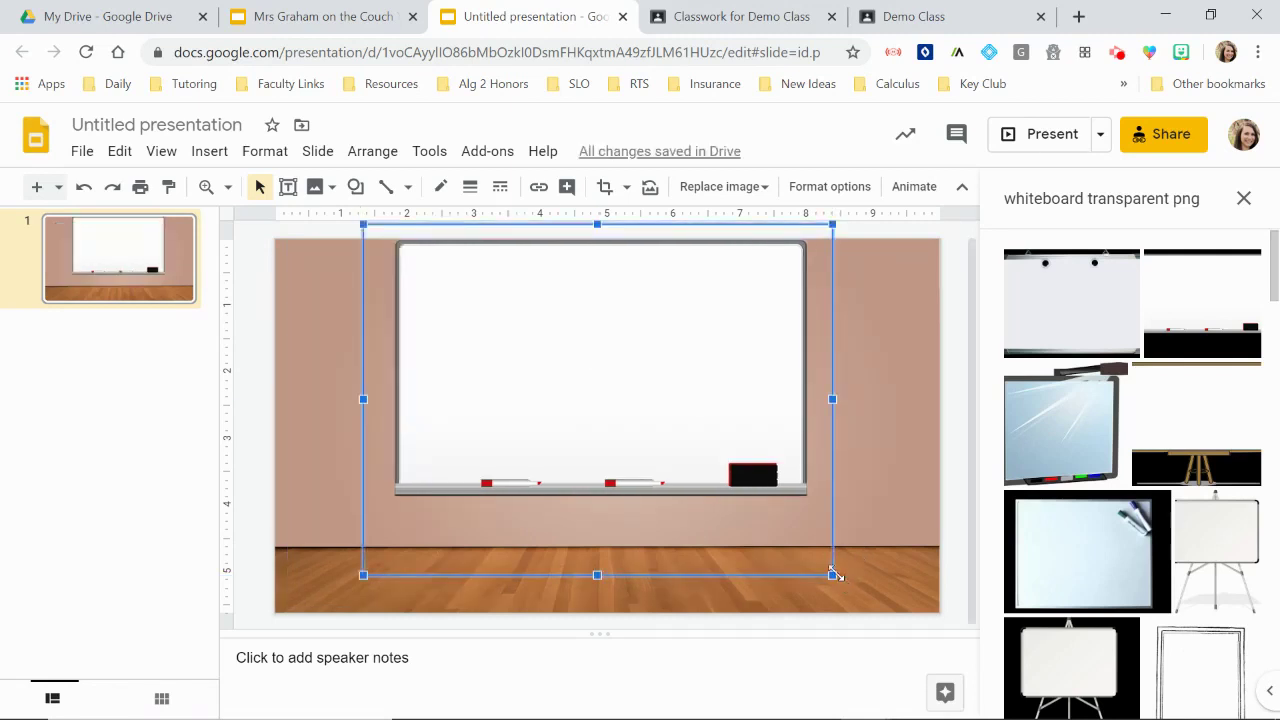
drag(834, 575, 920, 627)
drag(706, 409, 669, 437)
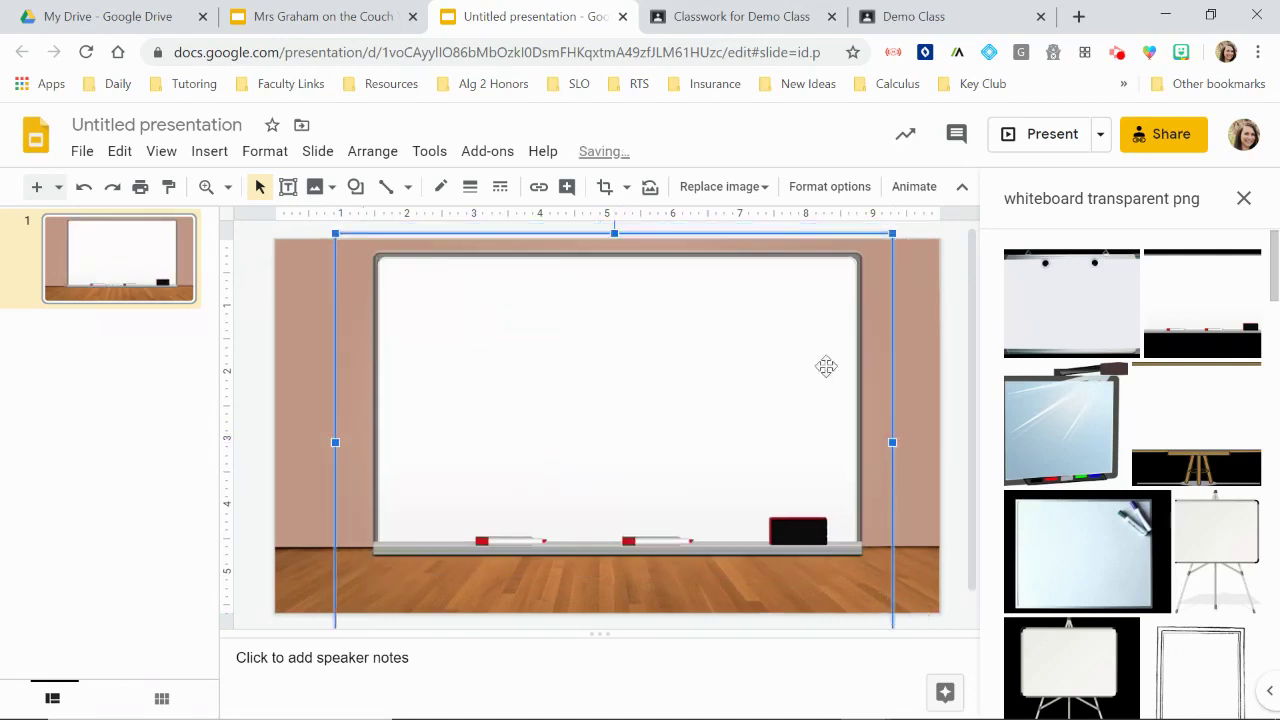
drag(891, 234, 870, 268)
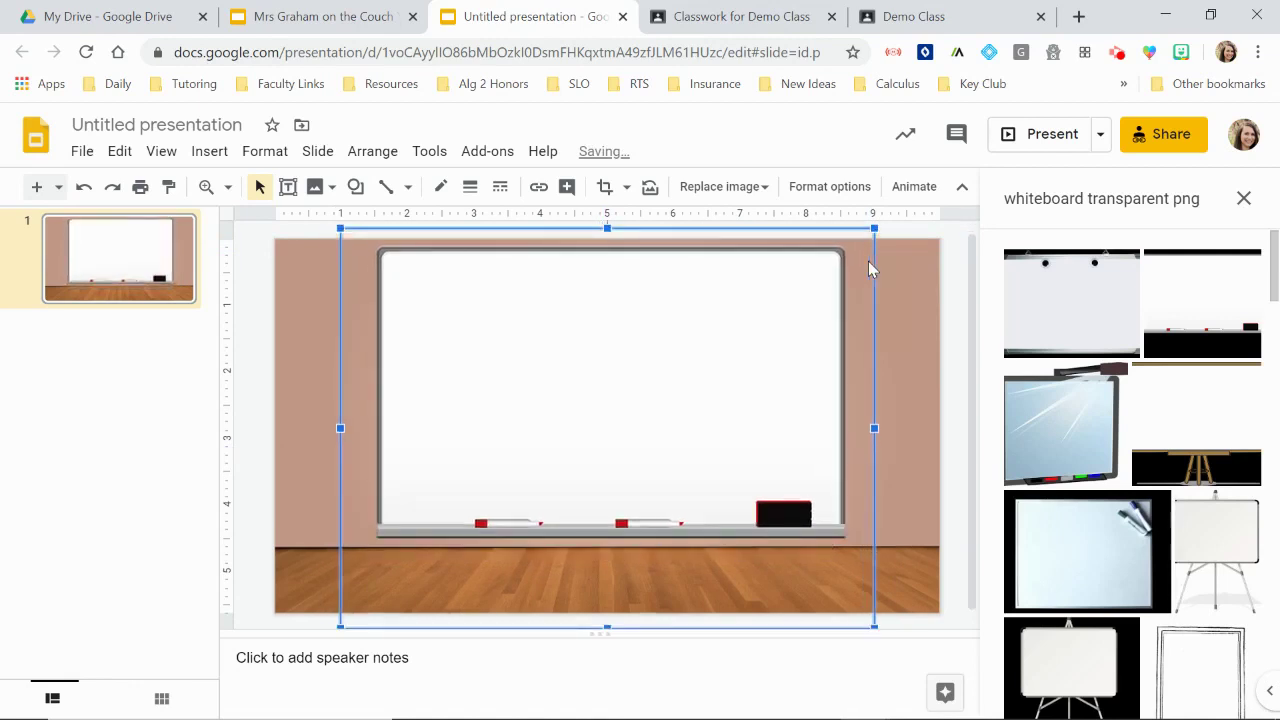
click(1244, 198)
click(1211, 418)
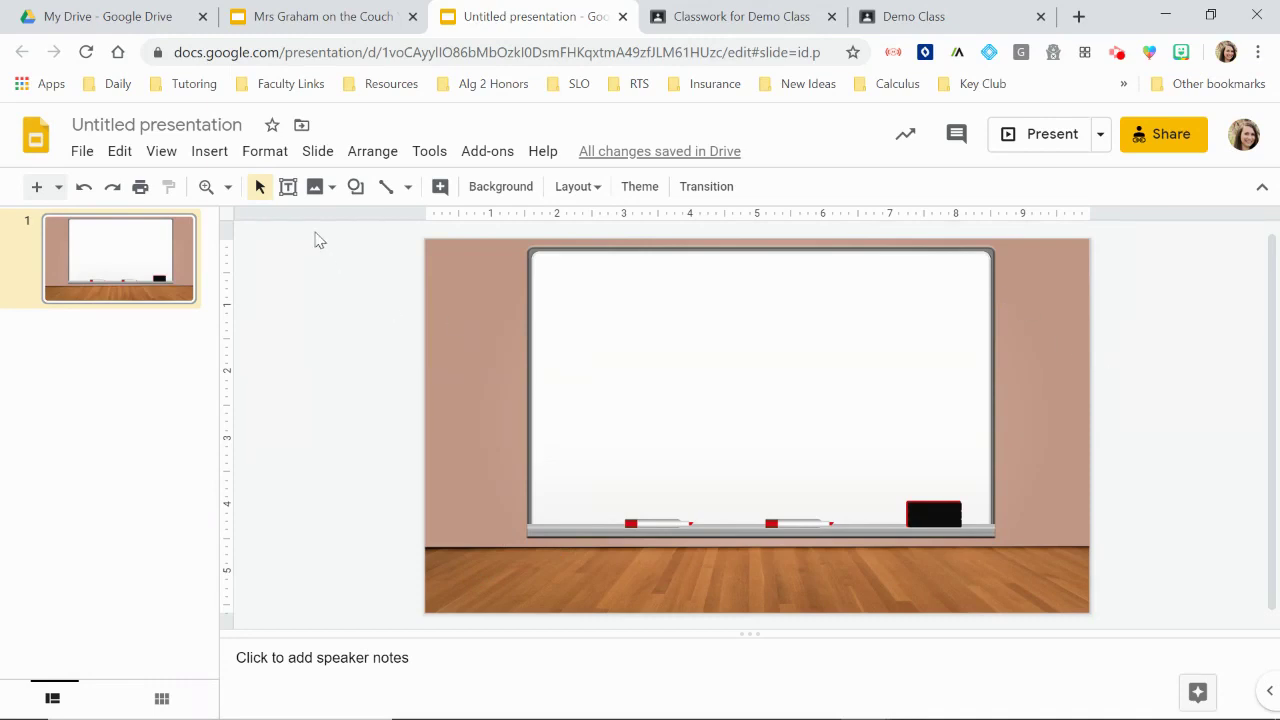
Step: Draw a text box across the whiteboard top set to Bungee Inline, size 24
click(288, 188)
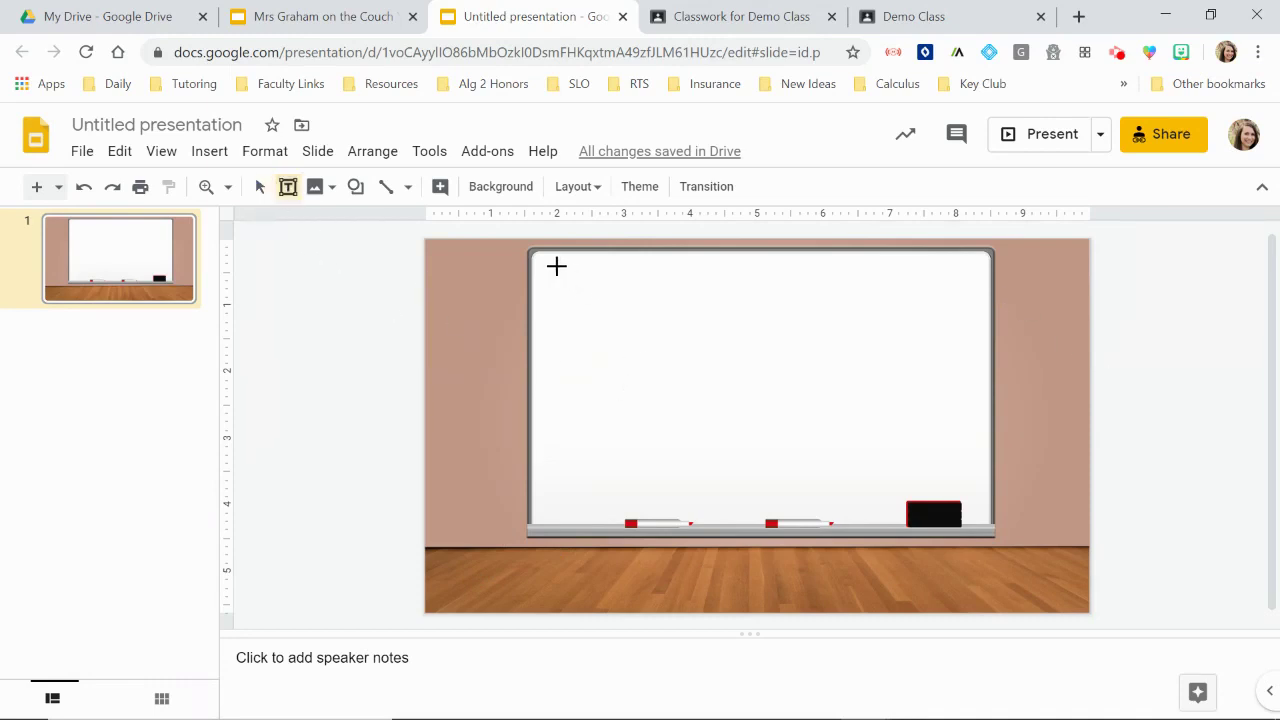
drag(554, 261, 974, 314)
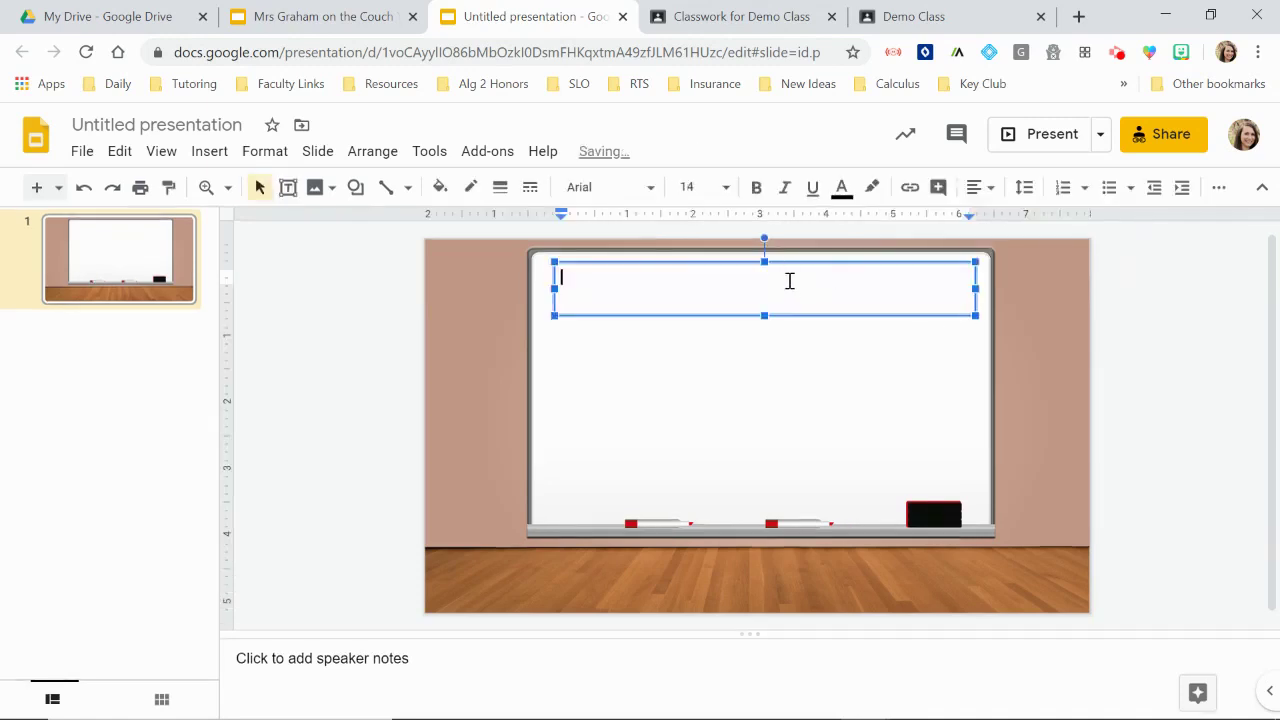
click(726, 187)
click(694, 482)
click(722, 190)
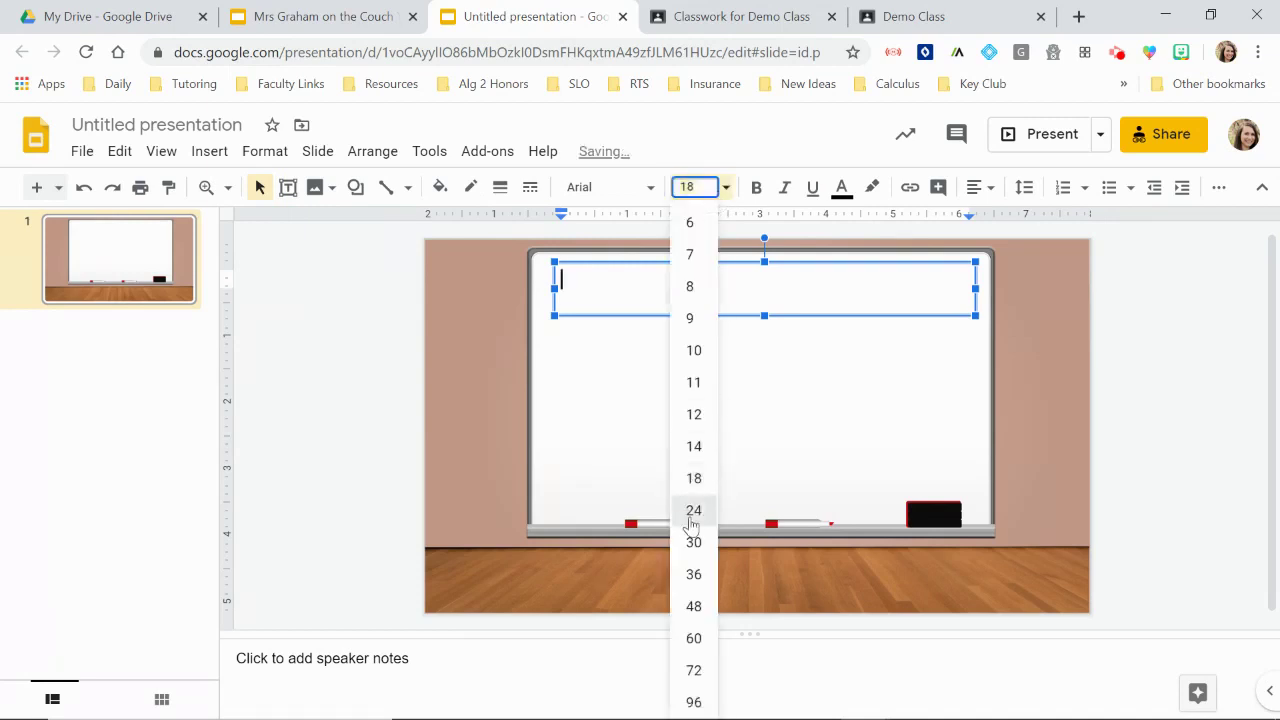
click(692, 510)
click(606, 199)
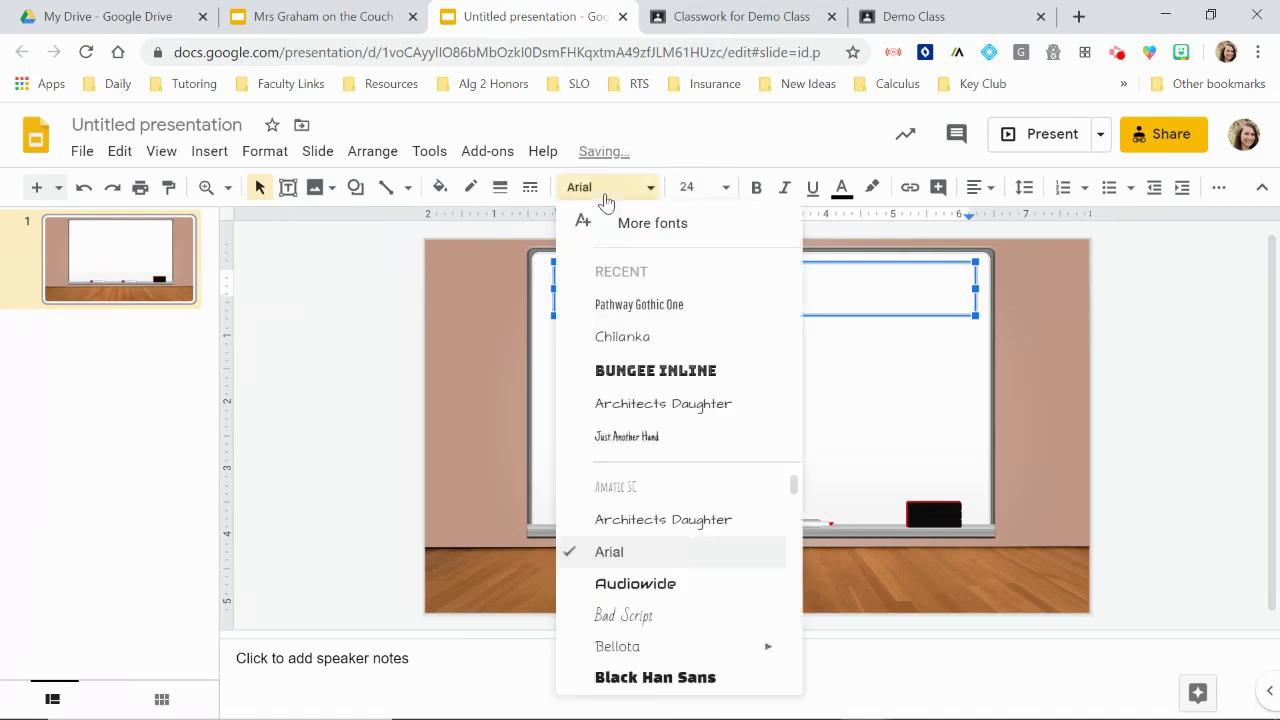
click(713, 376)
Step: Type the heading 'CALC H: MONDAY, APRIL 27TH' and nudge the box slightly right
text(CALC H: )
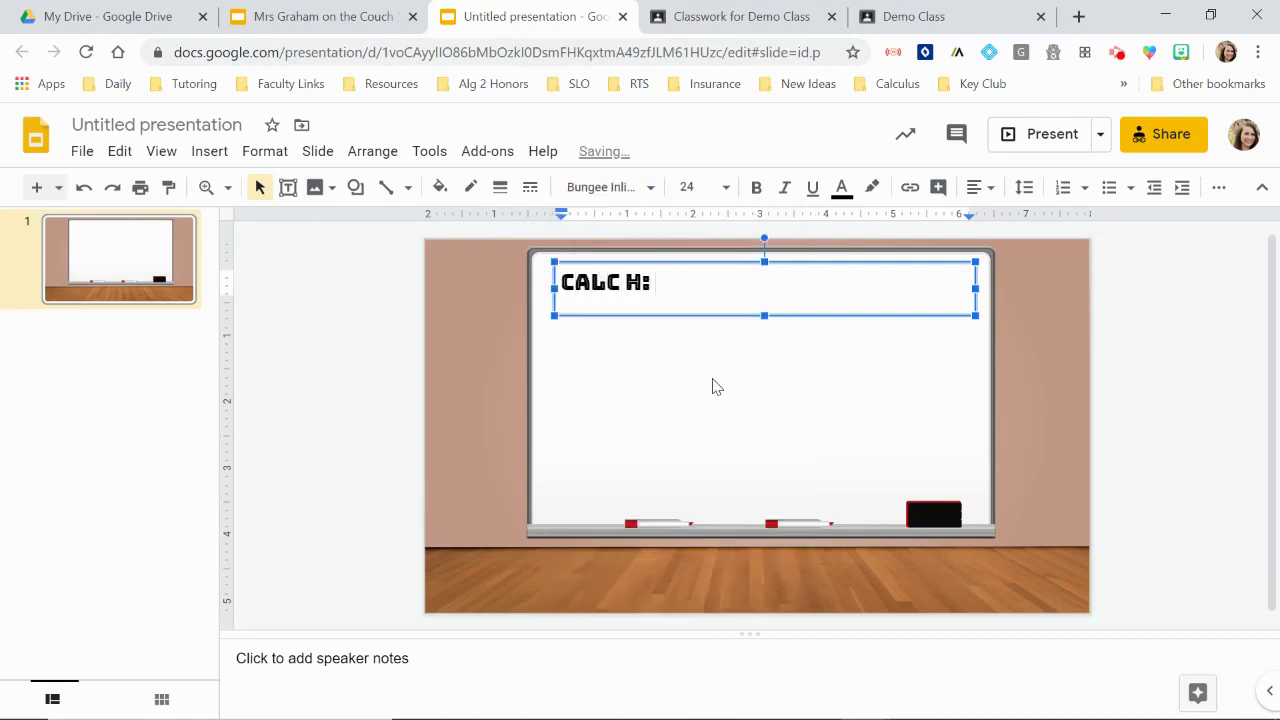
text(MONDAY,)
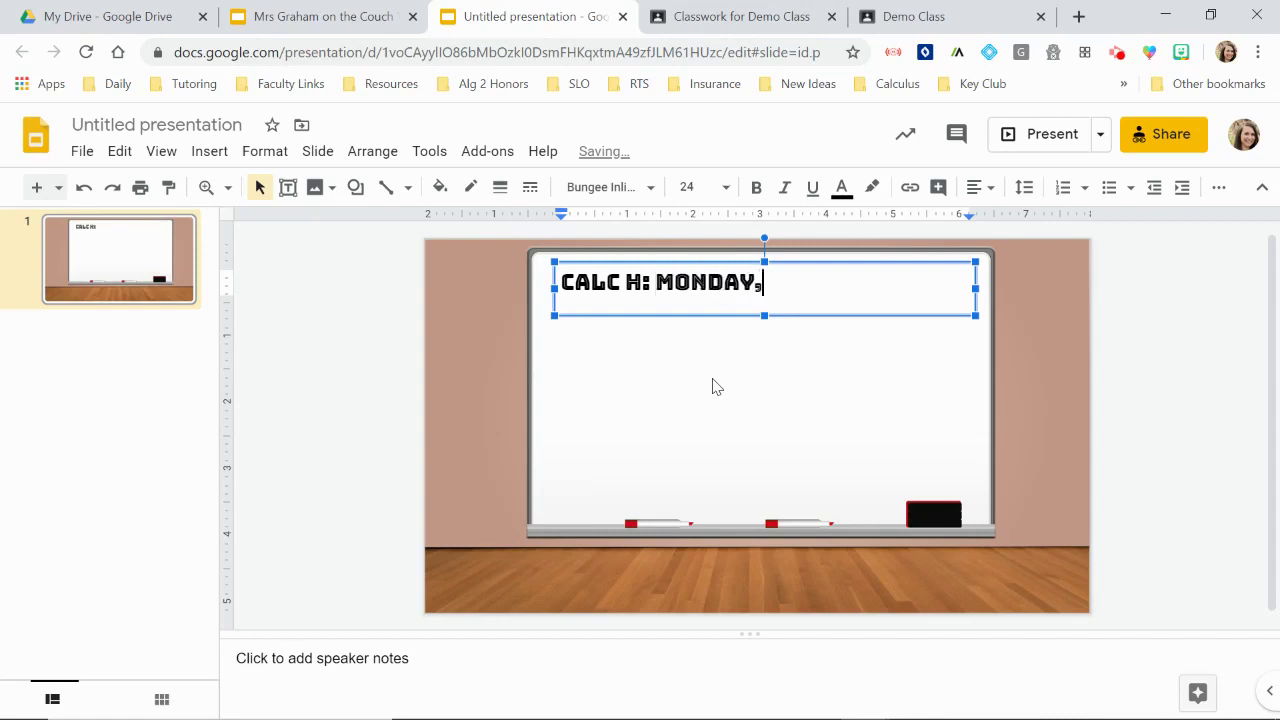
text( APRIL 27TH)
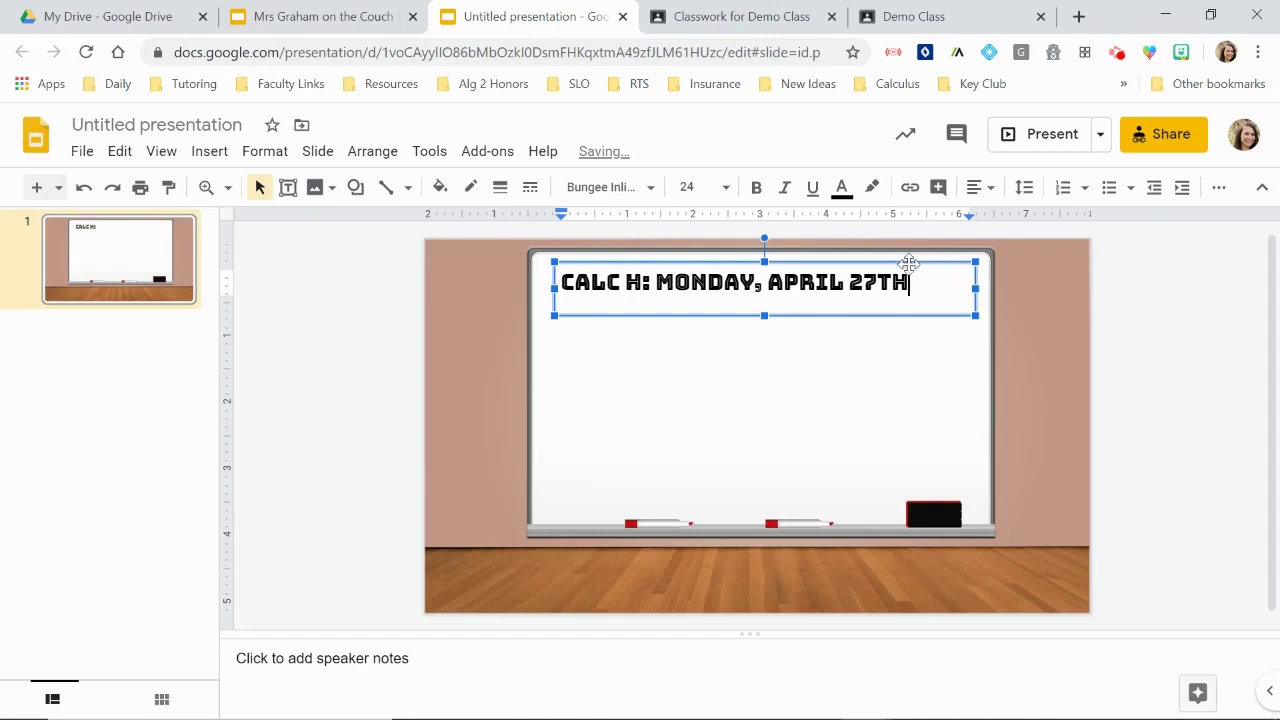
key(Escape)
key(Right)
key(Right)
key(Right)
key(Right)
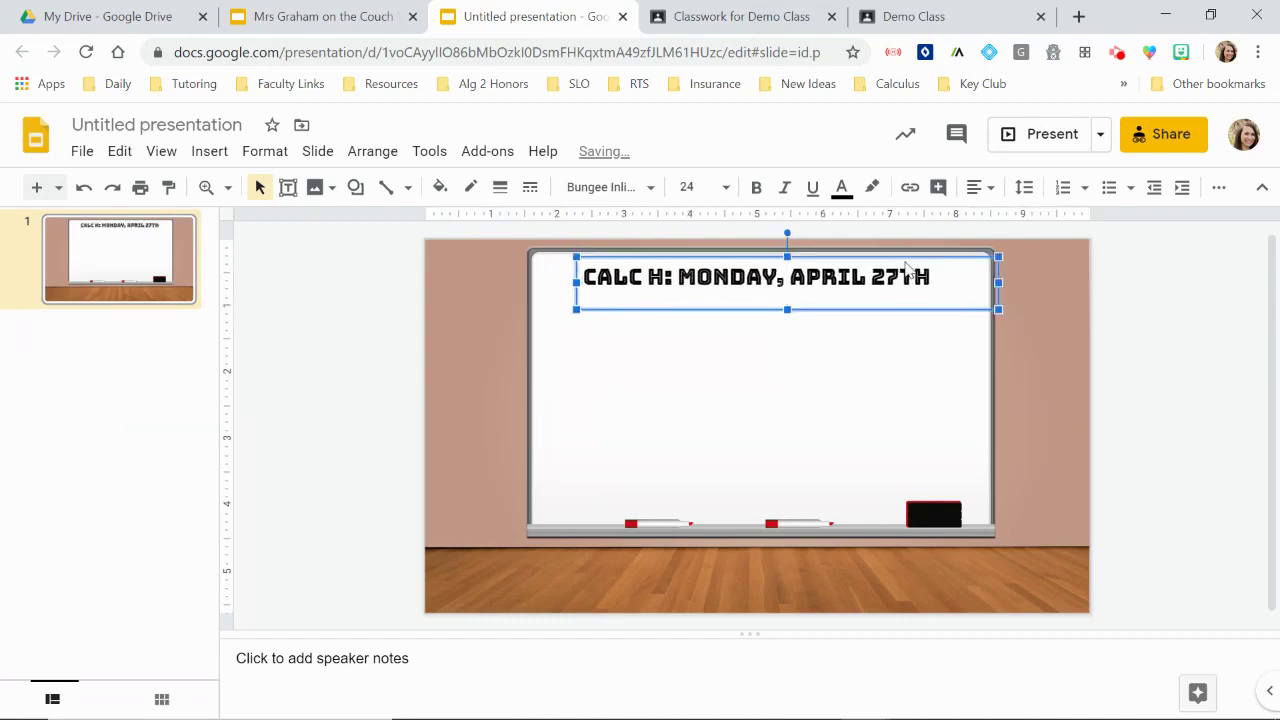
click(1204, 403)
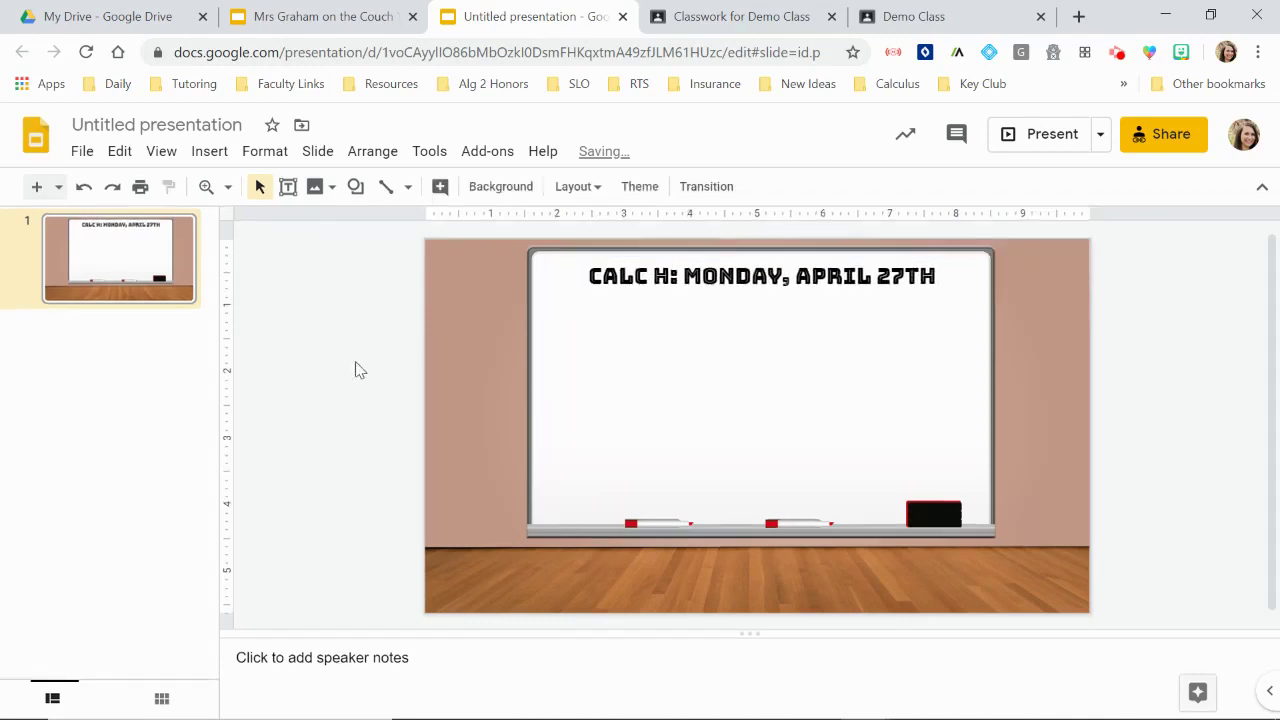
Step: Draw a text box under the title with hollow-square bullets and type 'Daily Check-in'
click(288, 186)
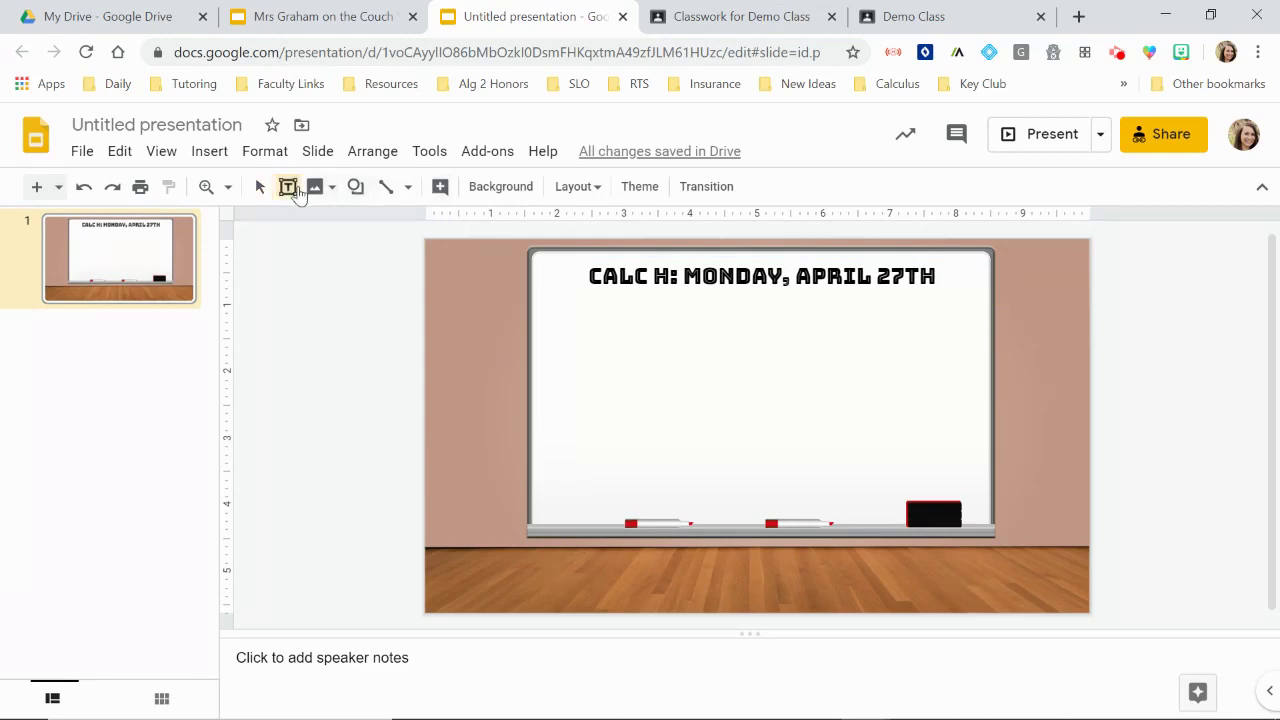
drag(543, 294, 980, 487)
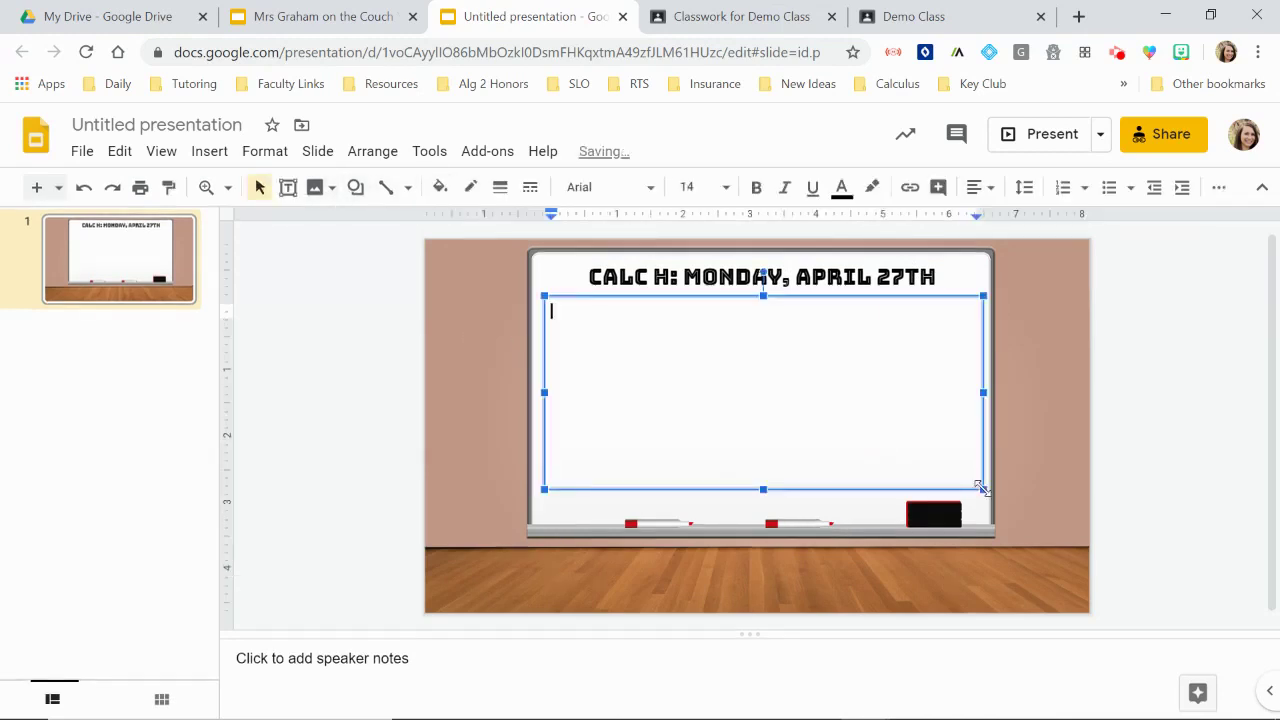
click(1130, 187)
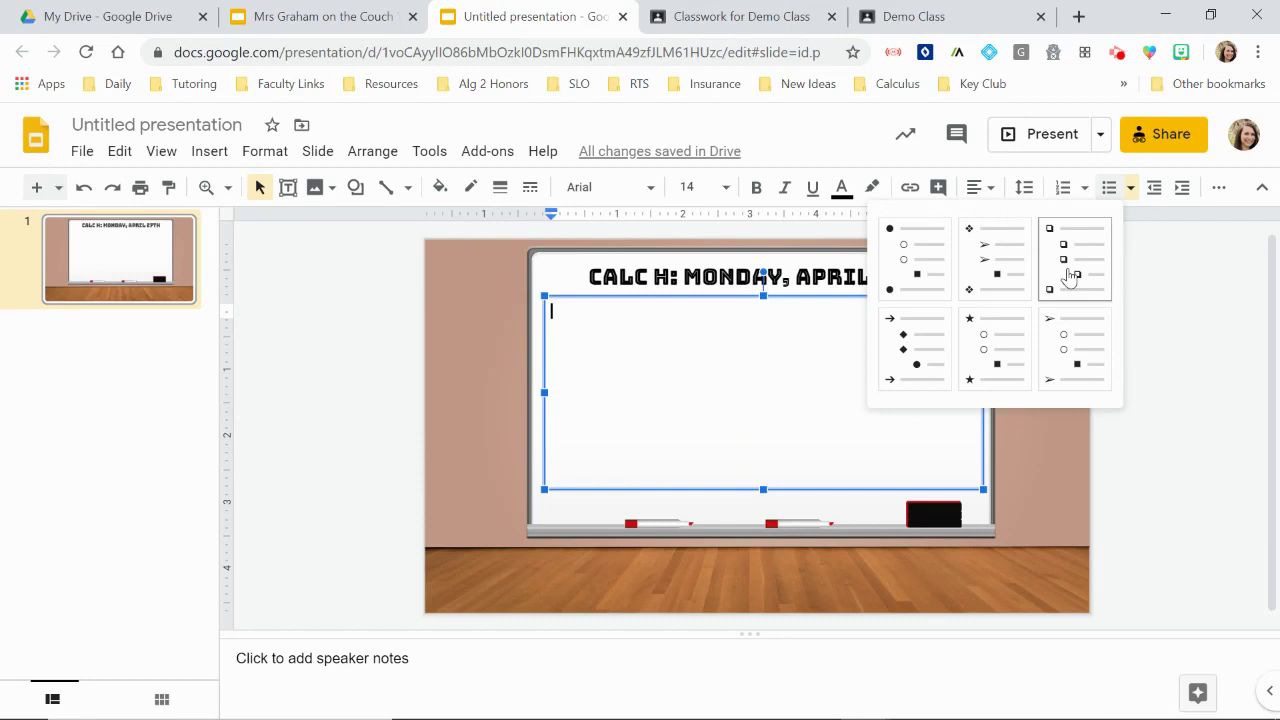
click(1070, 276)
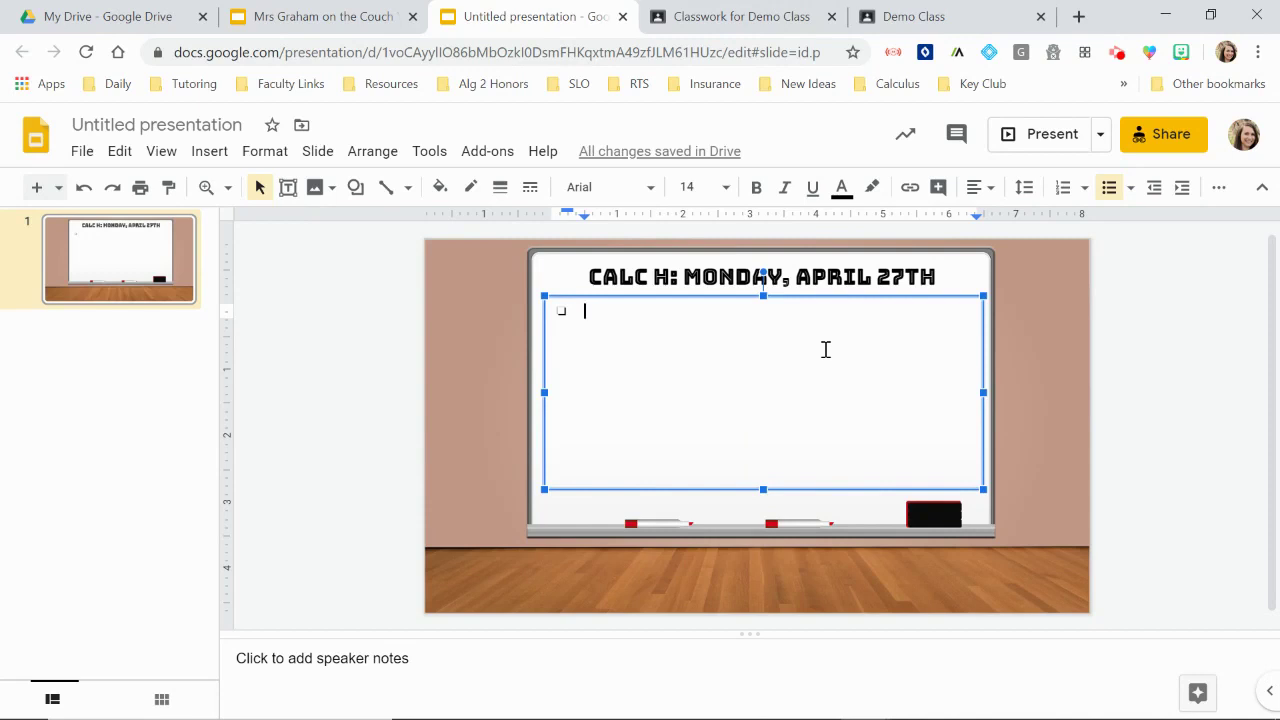
text(Daily Check-in)
Step: Format the Daily Check-in text in Pathway Gothic One at size 24
drag(693, 309, 553, 308)
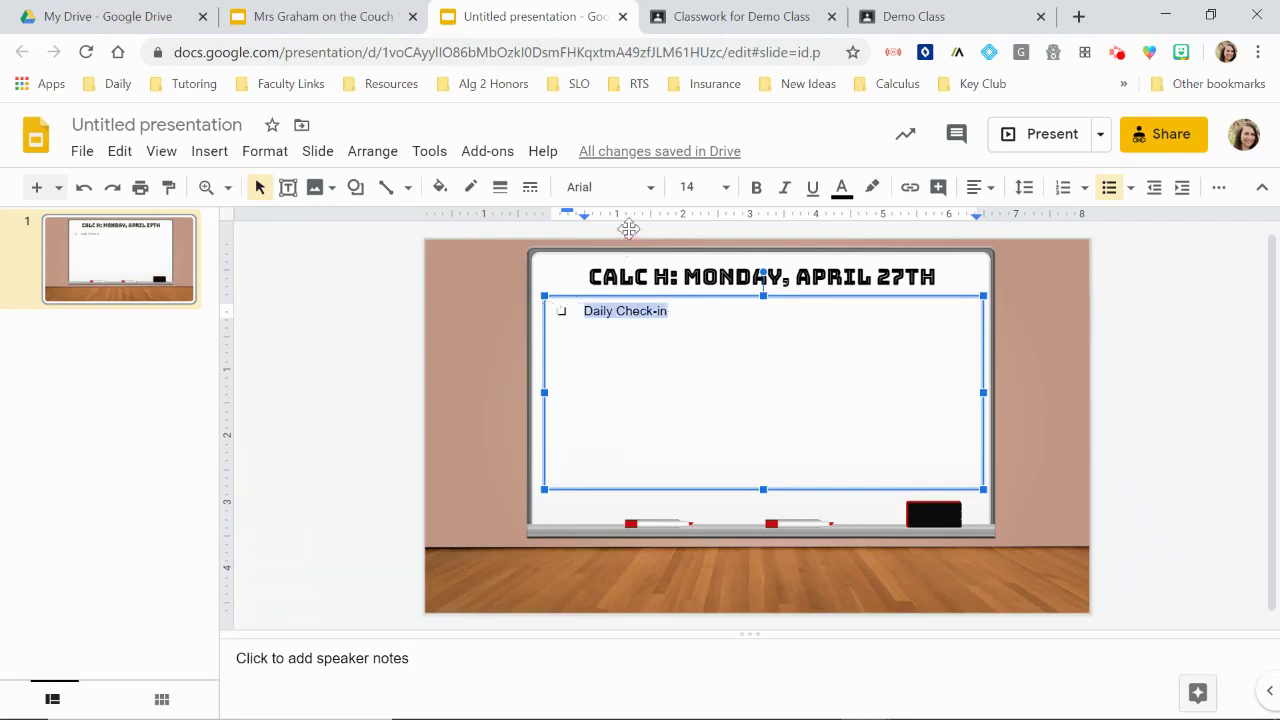
click(650, 188)
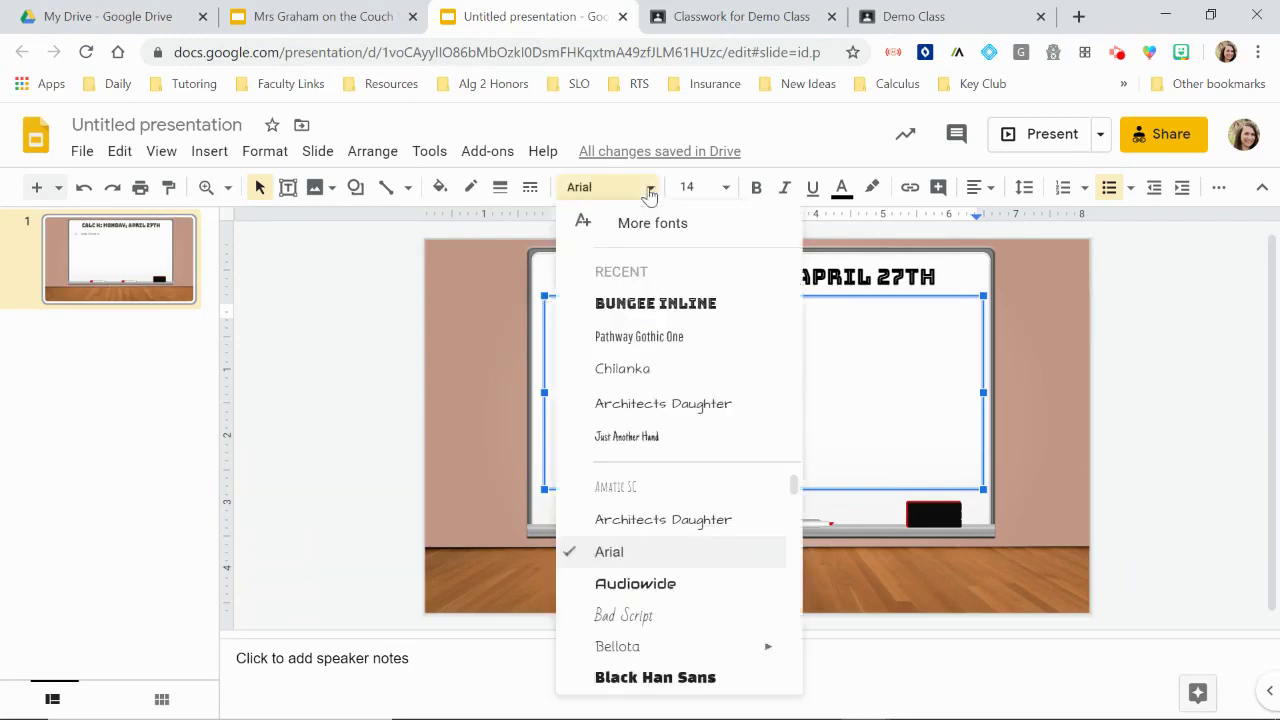
click(686, 337)
click(710, 186)
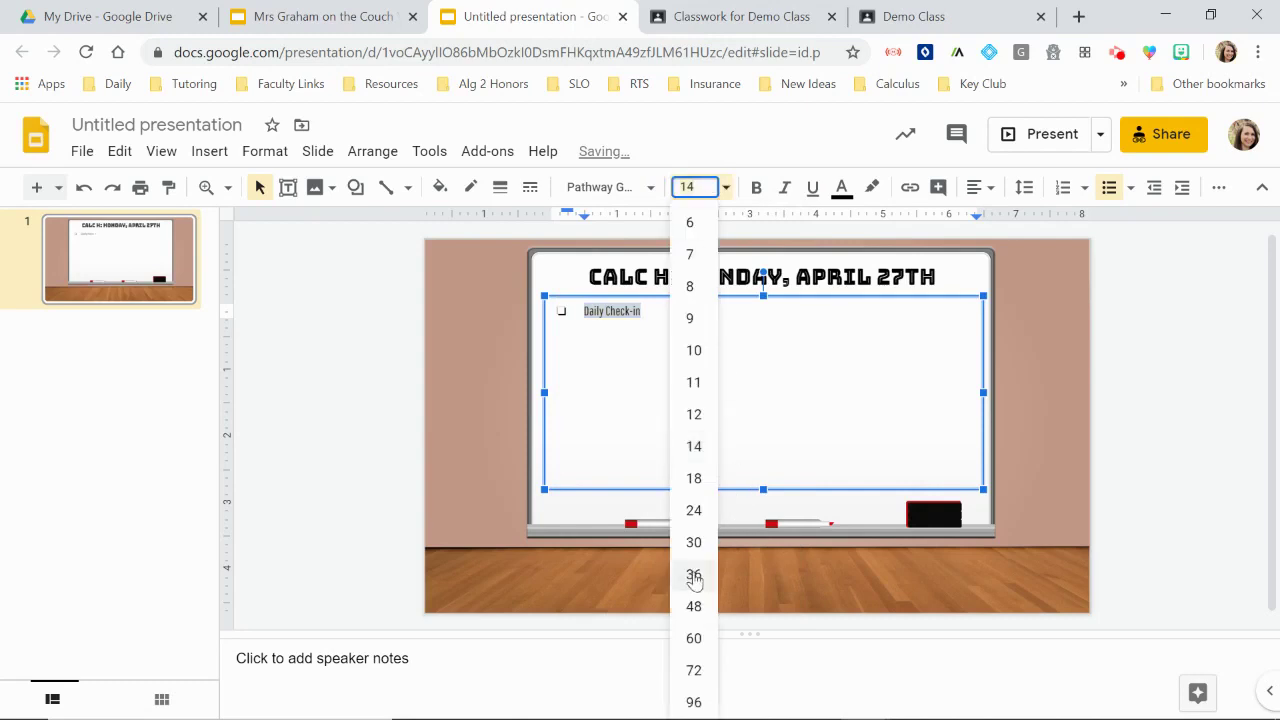
click(693, 511)
click(705, 323)
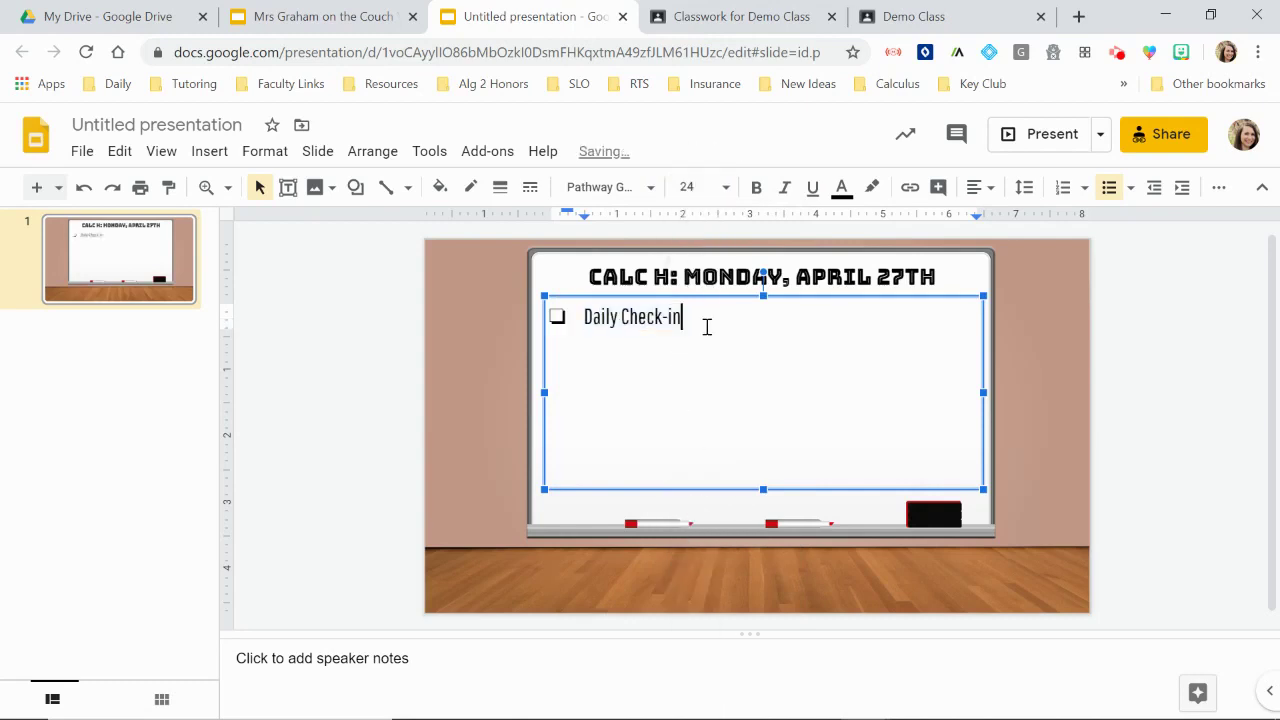
drag(670, 318, 583, 317)
Step: Choose Link from the right-click menu on the selected Daily Check-in text
right_click(625, 323)
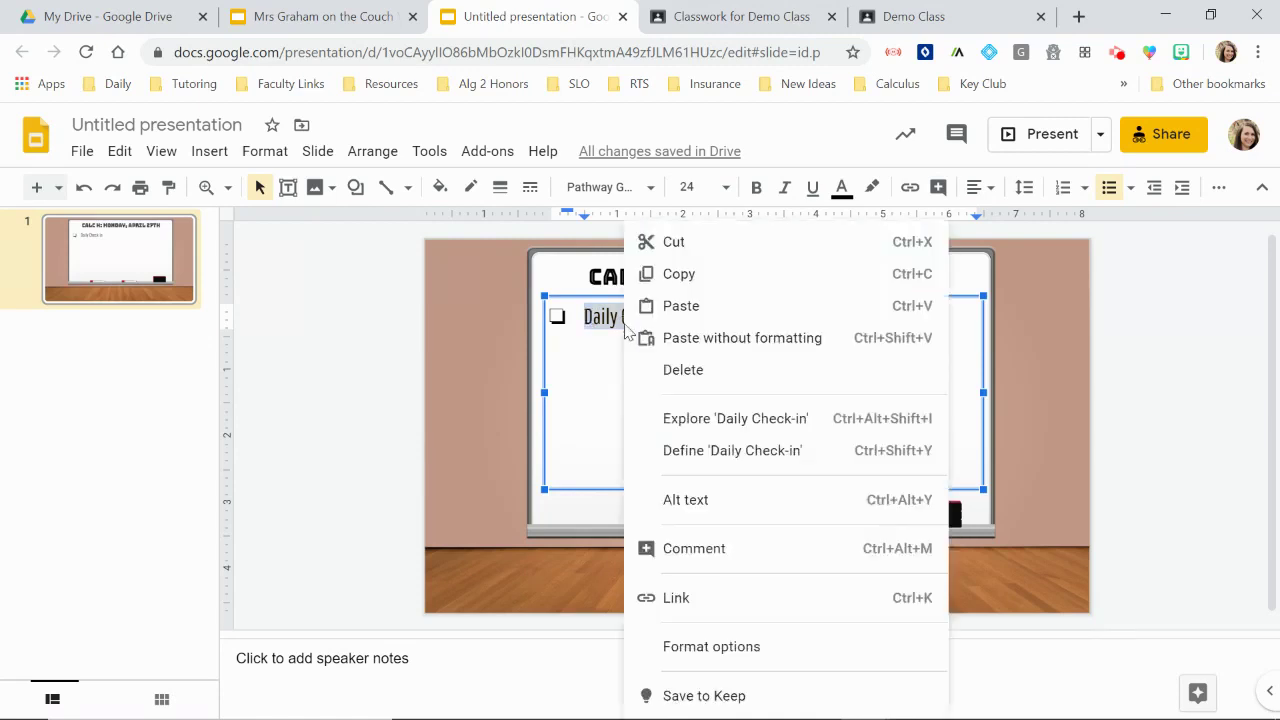
click(745, 600)
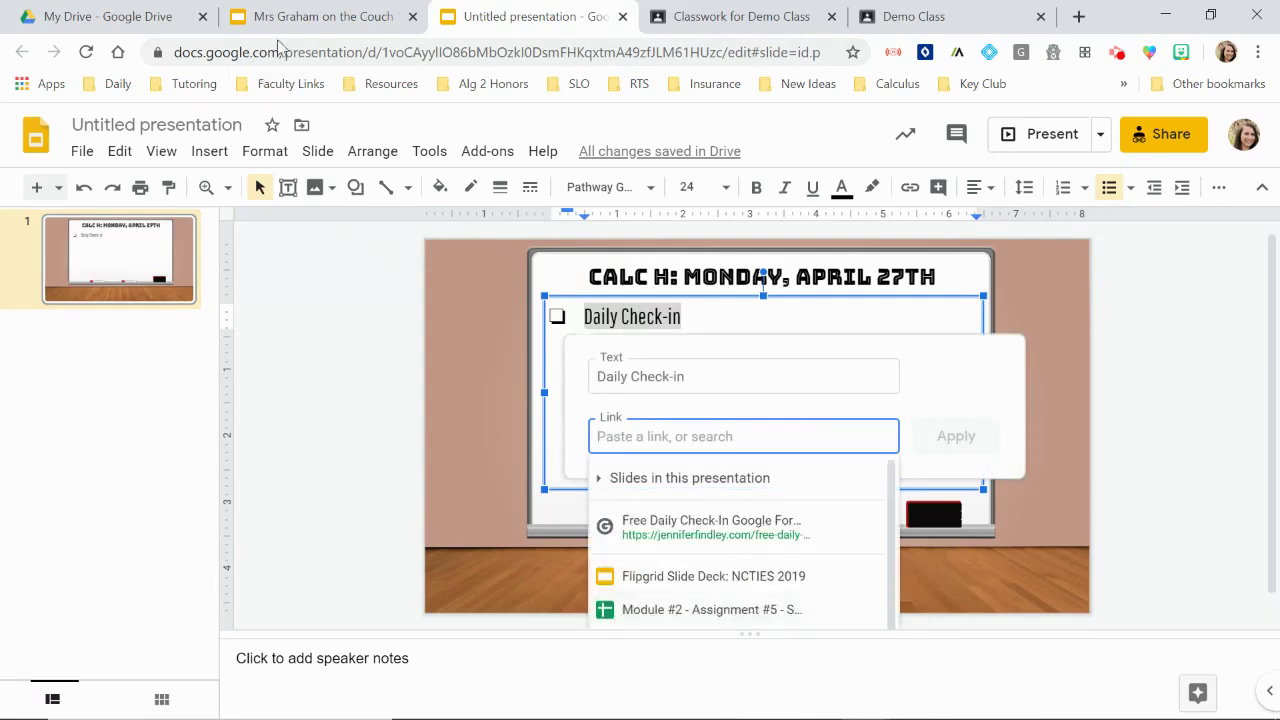
Step: Search My Drive for 'daily' to locate the Daily Check-In form
click(103, 20)
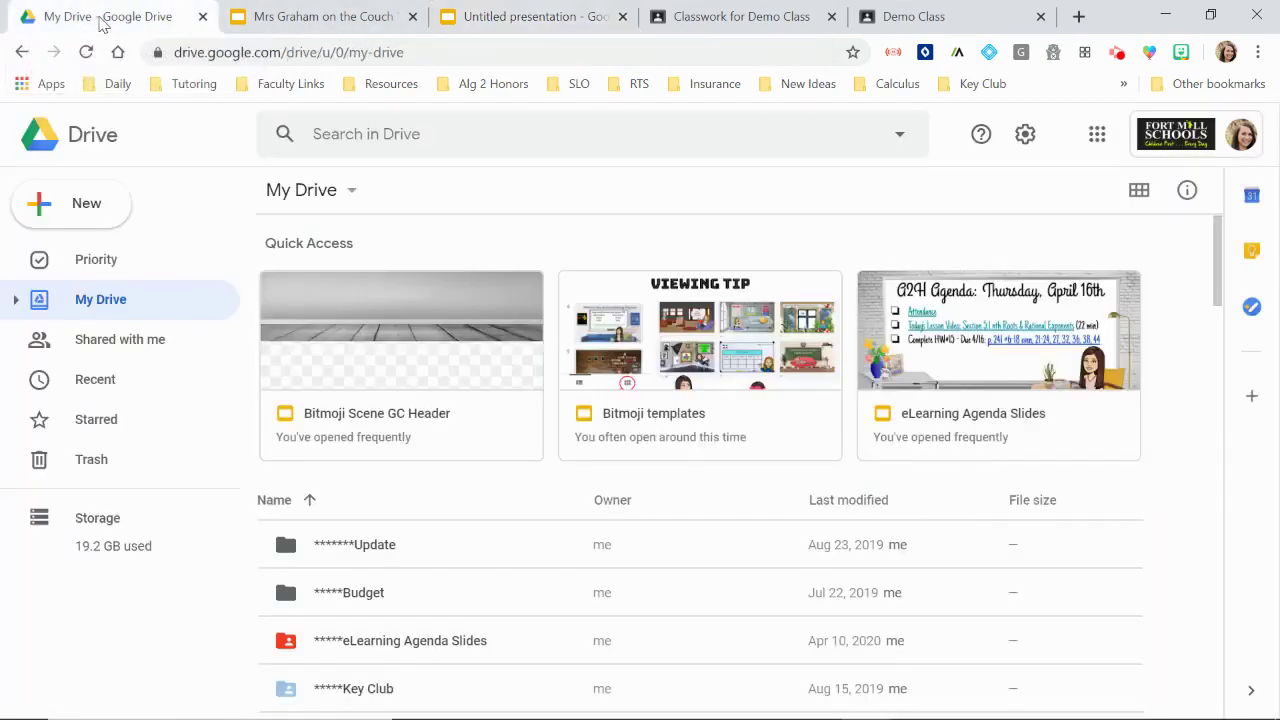
click(362, 143)
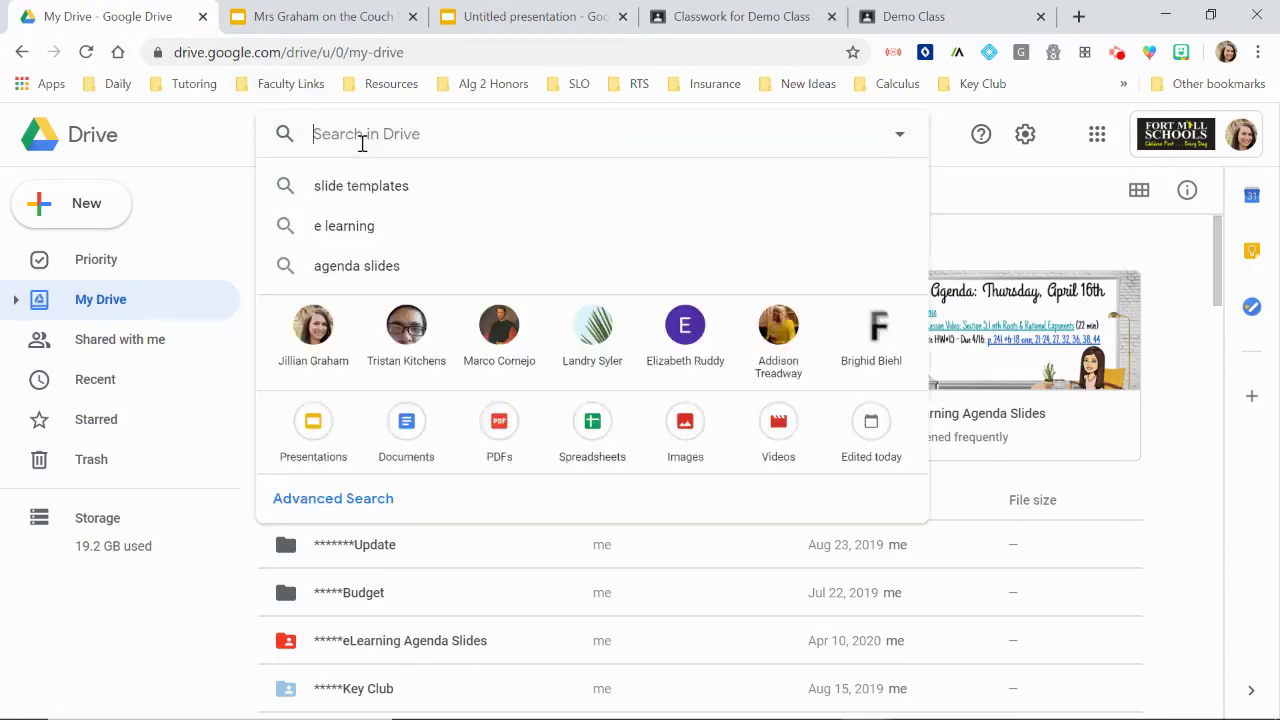
text(daily)
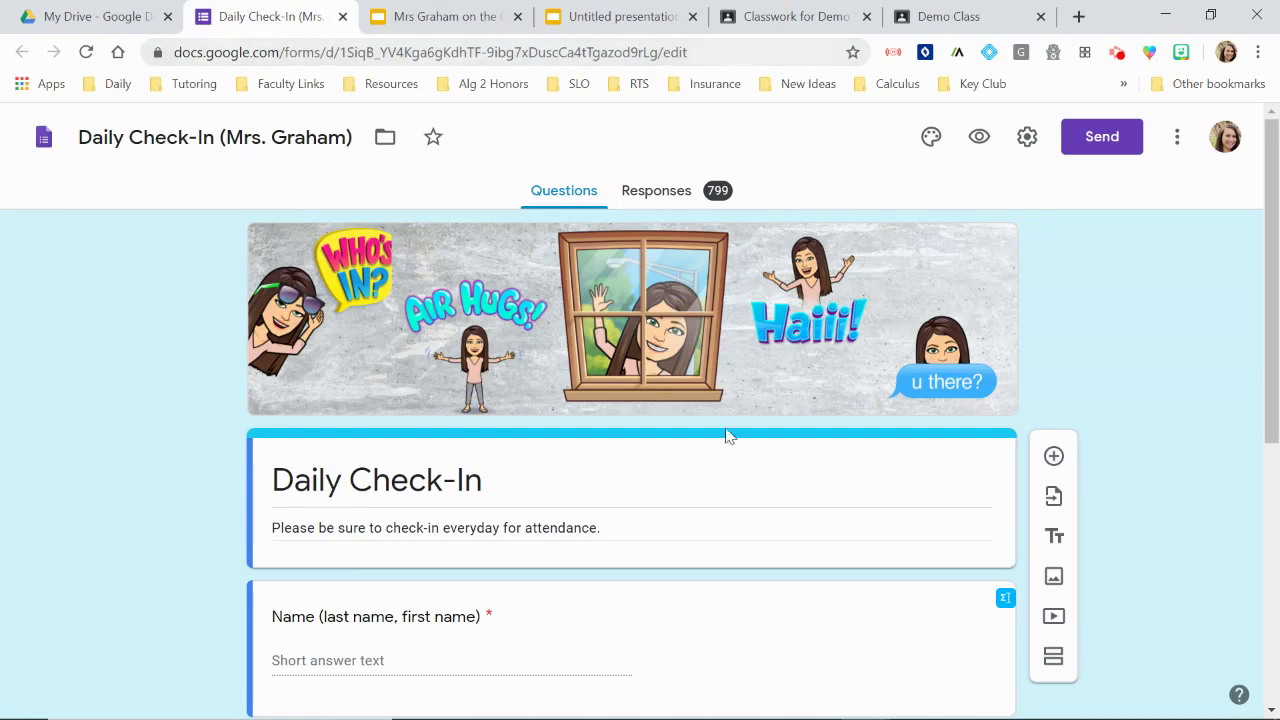
Step: Copy the Daily Check-In form's URL from the link tab of the Send form dialog
click(1104, 140)
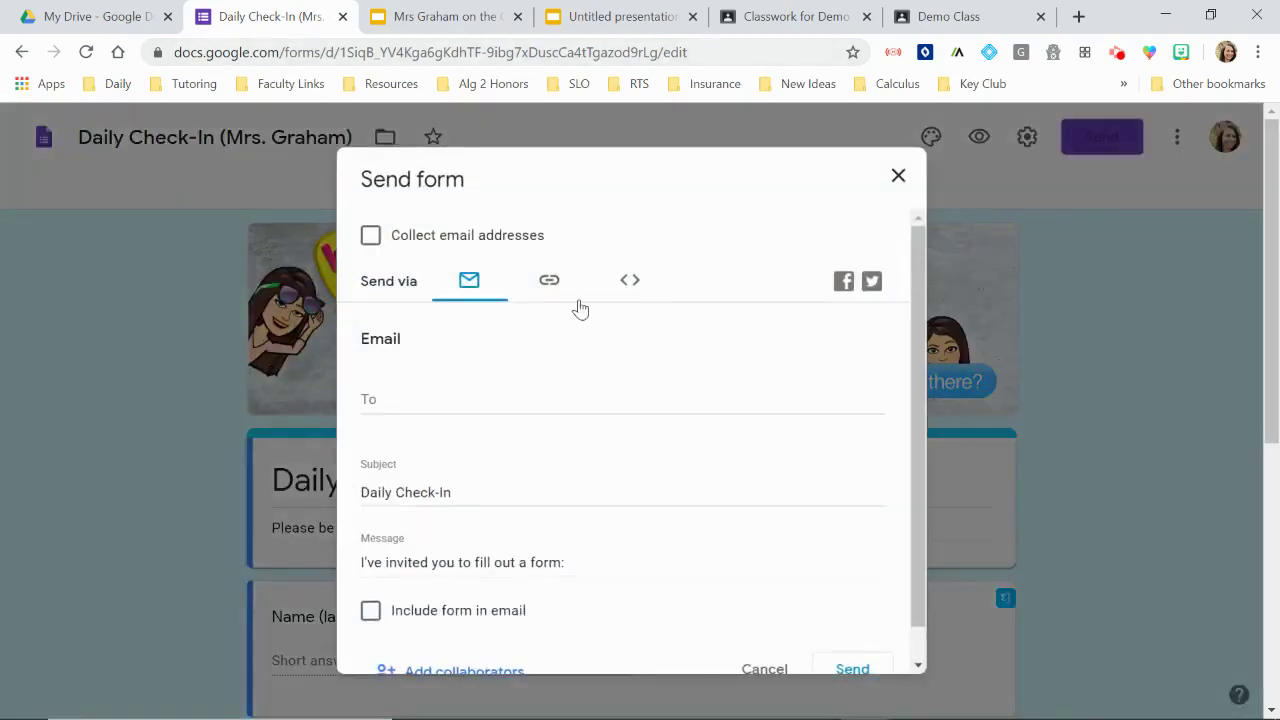
click(556, 287)
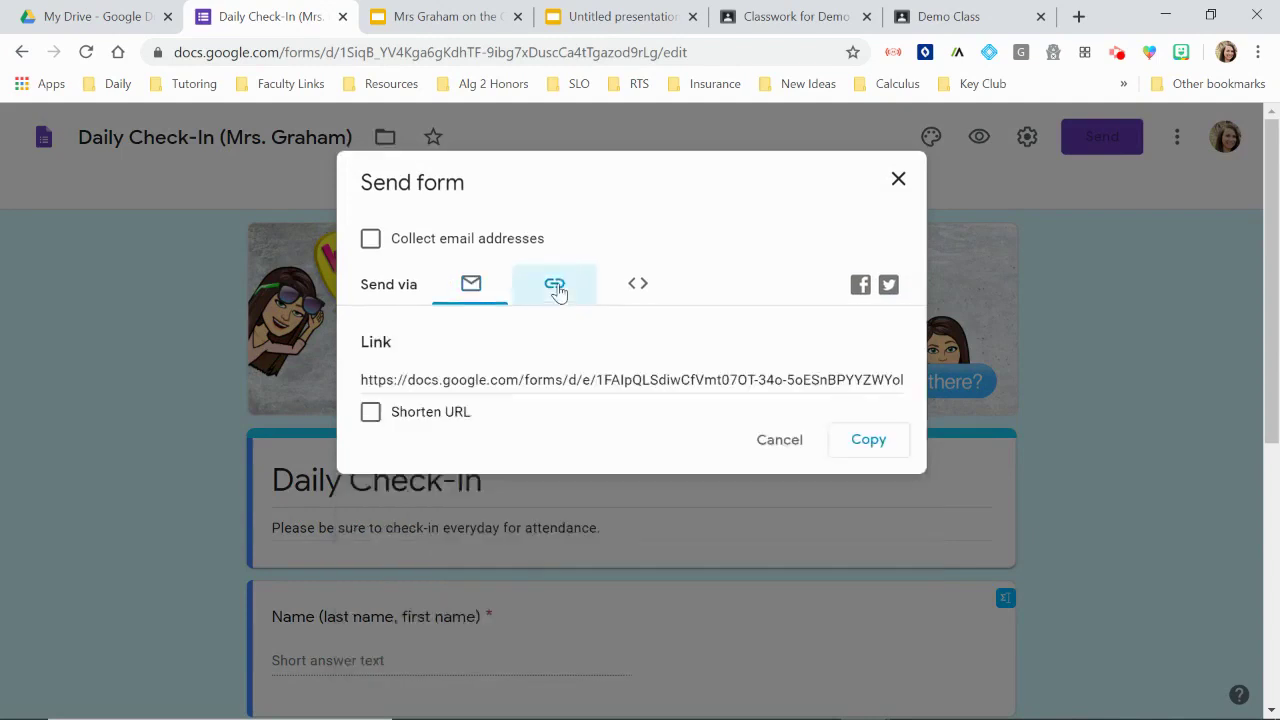
click(858, 450)
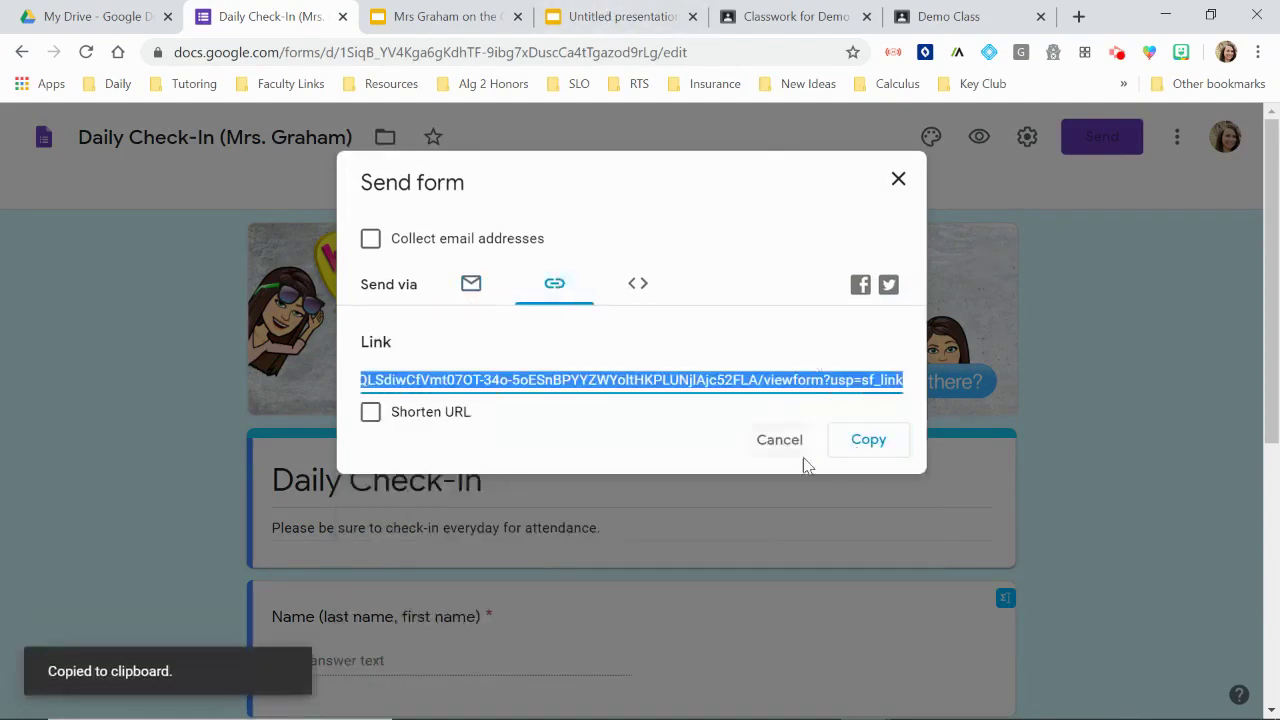
Step: Paste the form URL as the Daily Check-in link, apply it, and test that the form opens
click(600, 18)
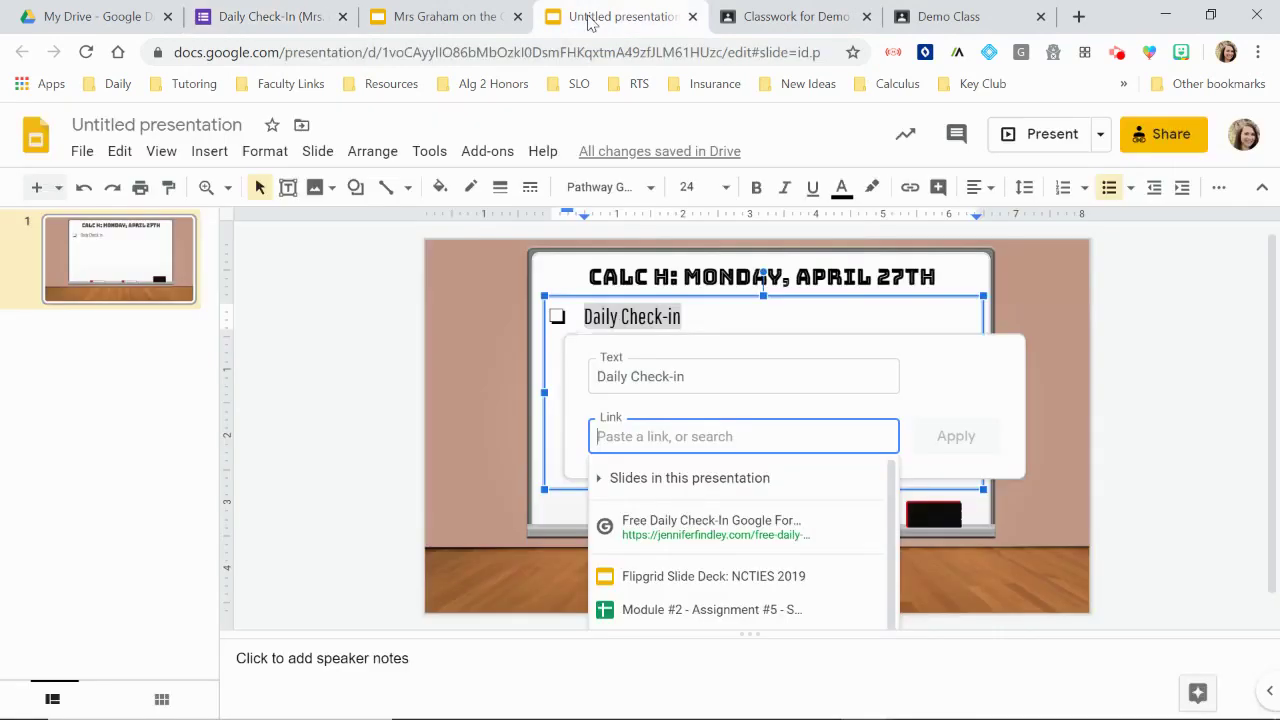
key(ctrl+v)
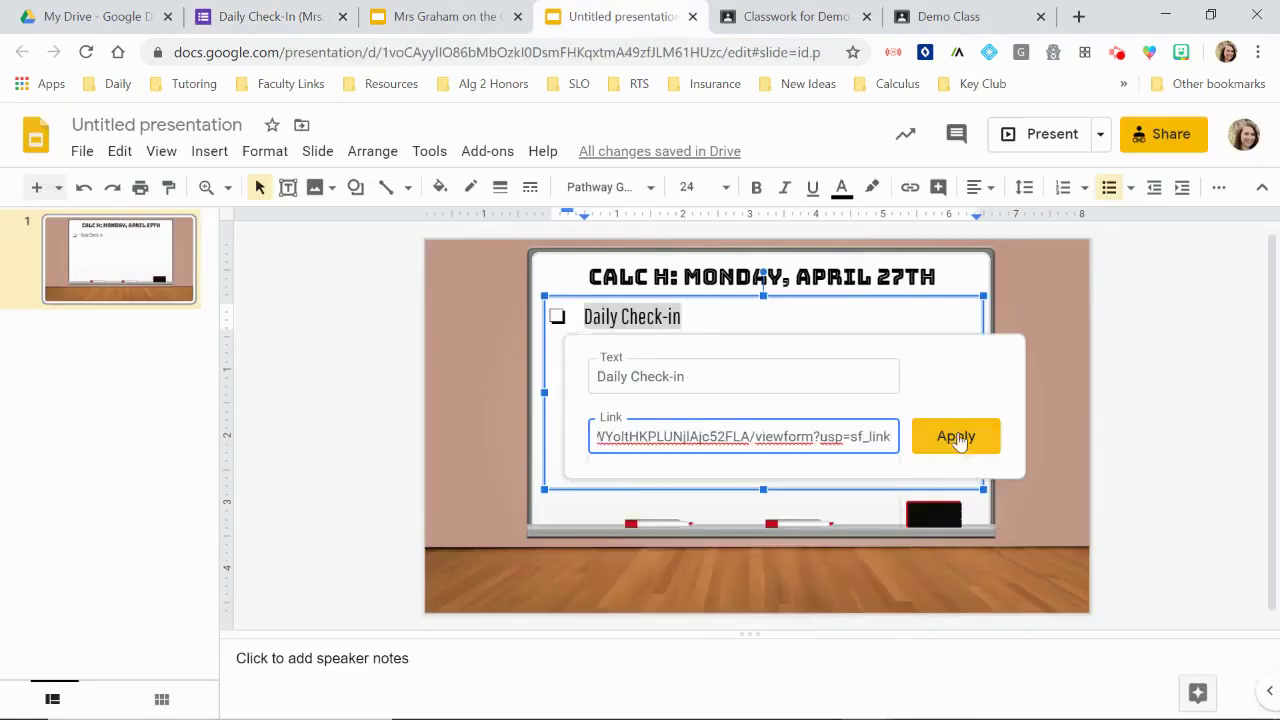
click(956, 440)
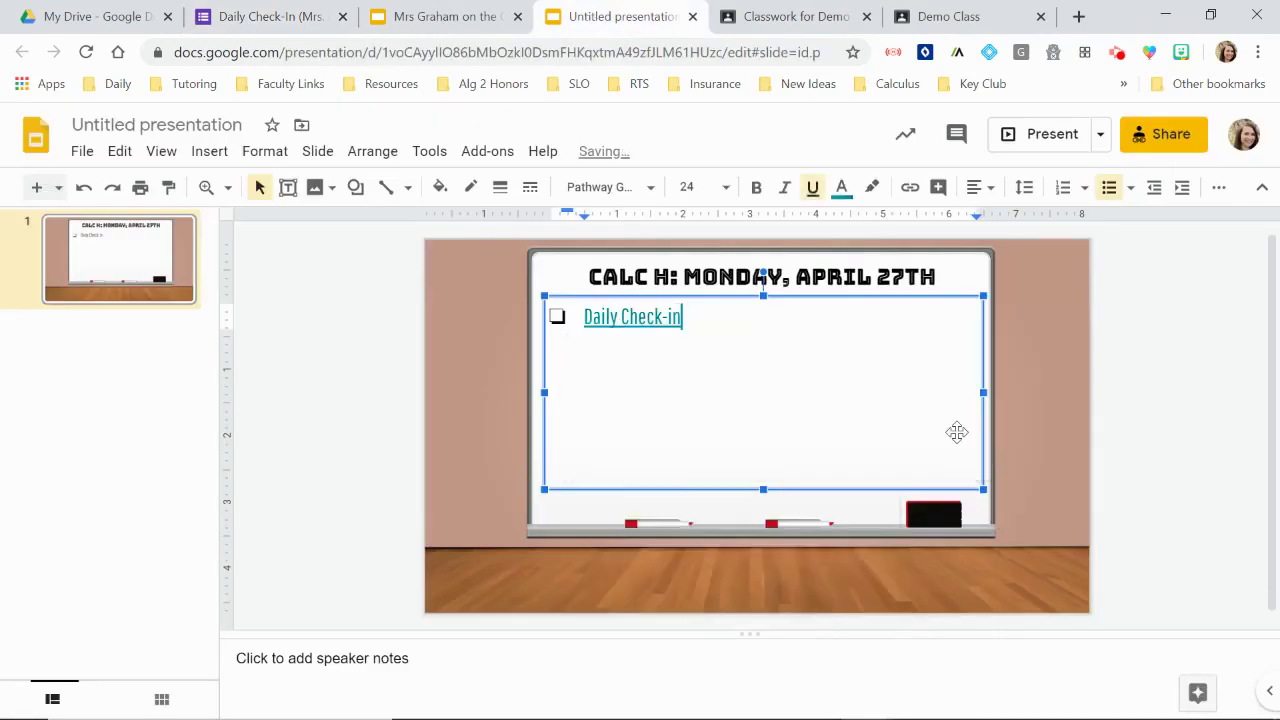
click(617, 318)
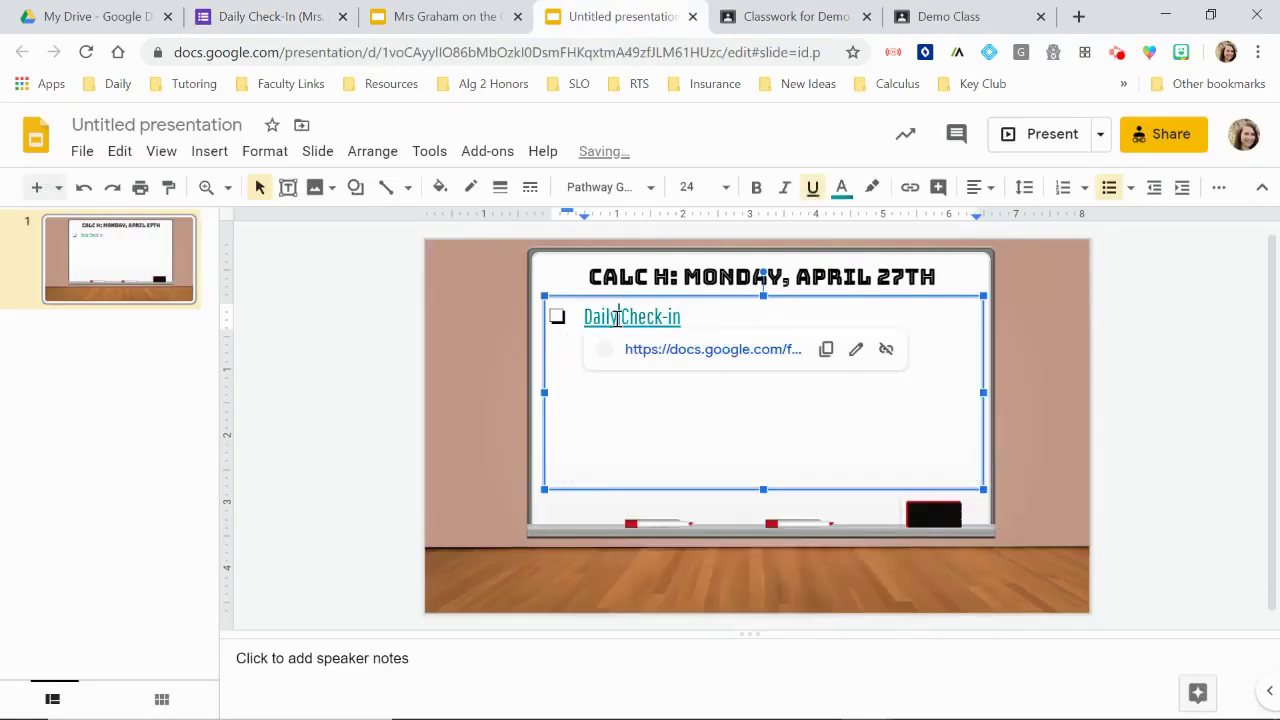
click(675, 350)
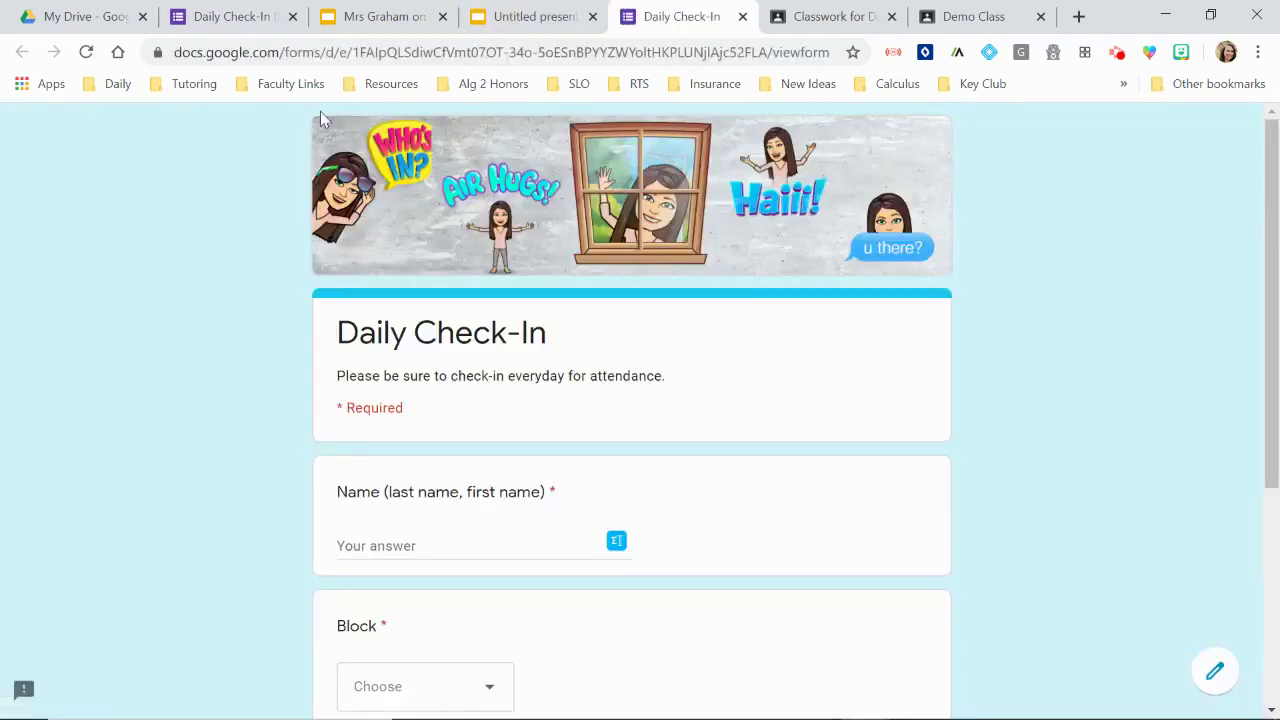
click(743, 16)
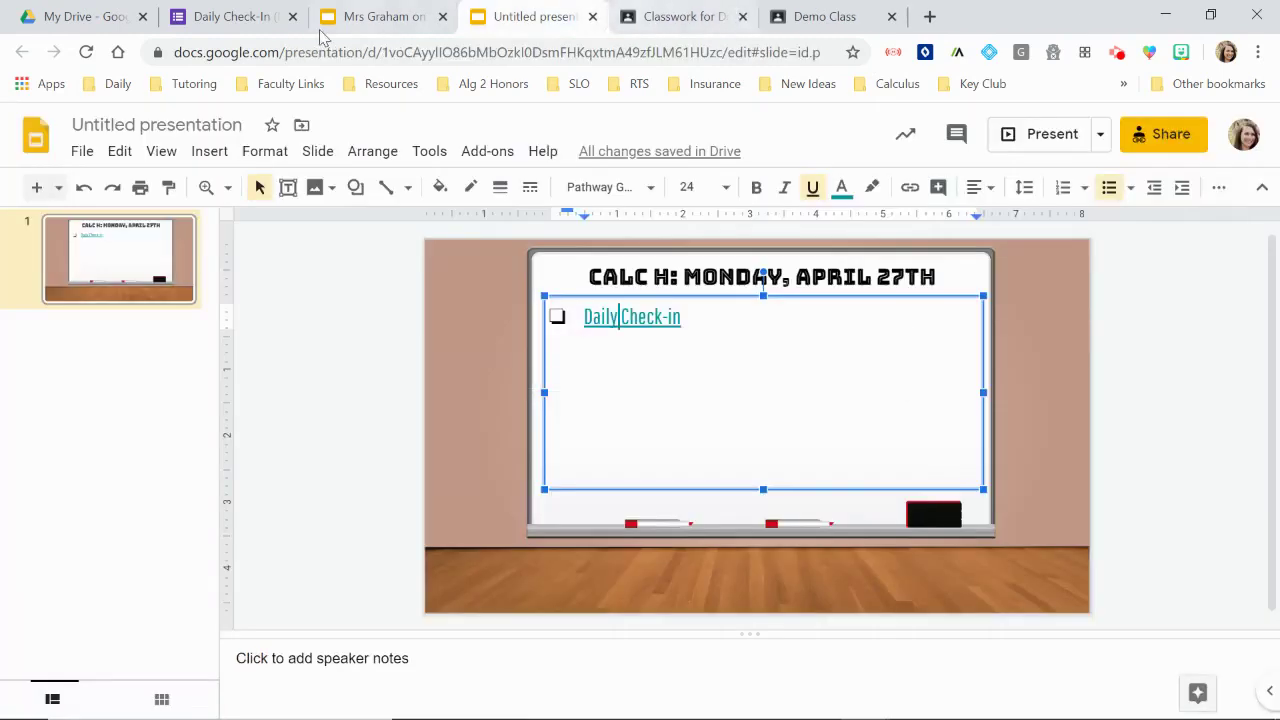
Step: Add the bullet 'Watch Lesson Video: L'Hopital's Rule' and select 'L'Hopital's Rule'
click(695, 318)
key(Return)
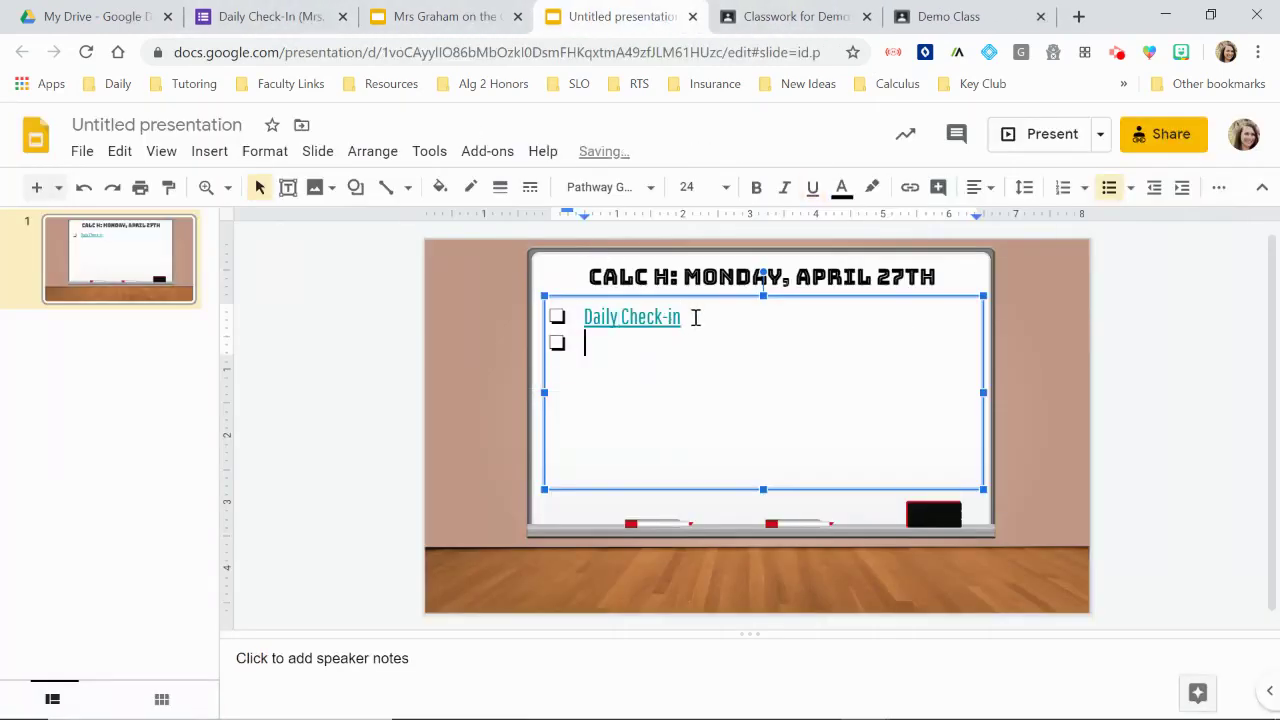
text(Watch Less)
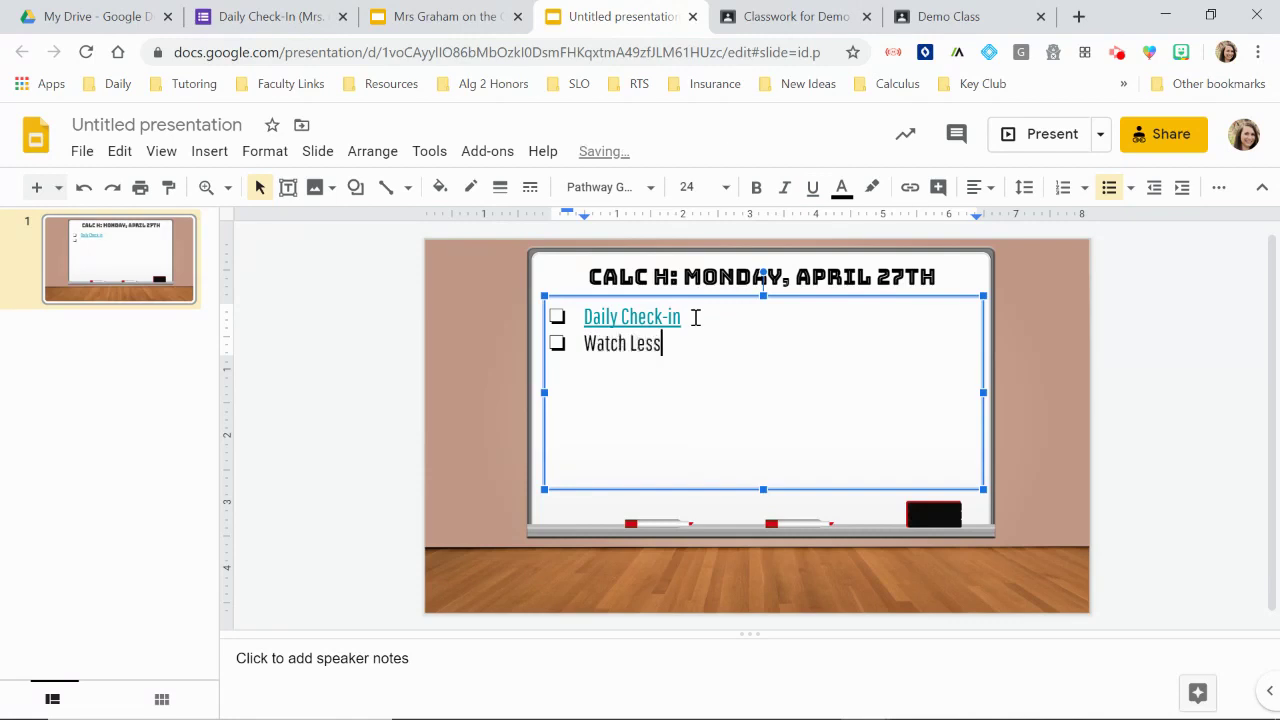
text(on Video: )
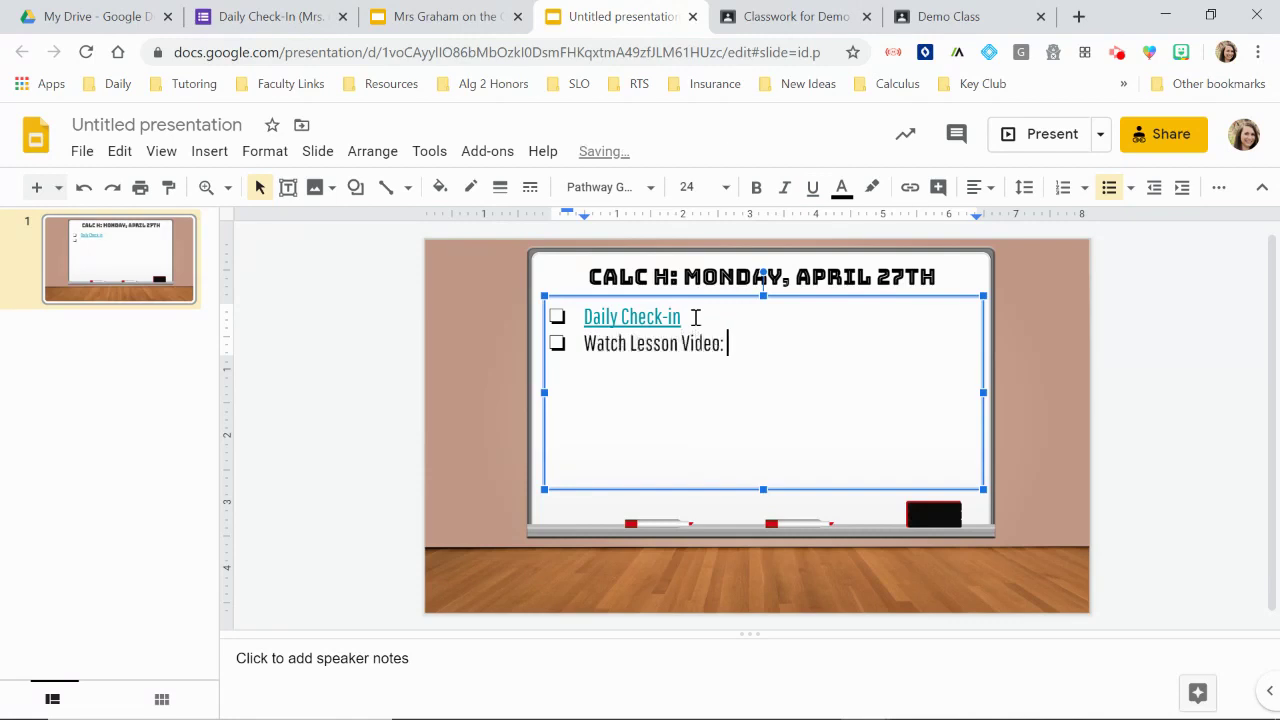
text(L'Hopital's Vid)
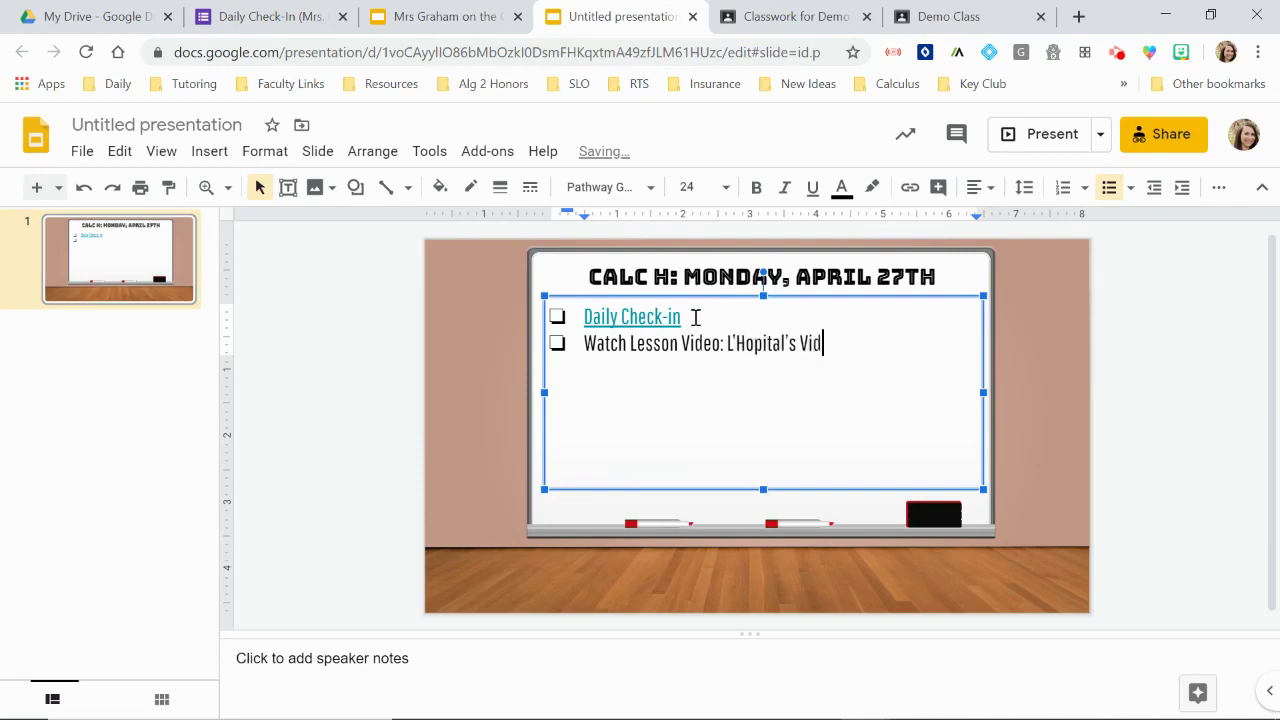
key(BackSpace)
key(BackSpace)
key(BackSpace)
text(Rule)
key(shift+Left)
key(shift+Left)
key(shift+Left)
key(shift+Left)
key(shift+Left)
key(shift+Left)
key(shift+Left)
key(shift+Left)
key(shift+Left)
key(shift+Left)
key(shift+Left)
key(shift+Left)
key(shift+Left)
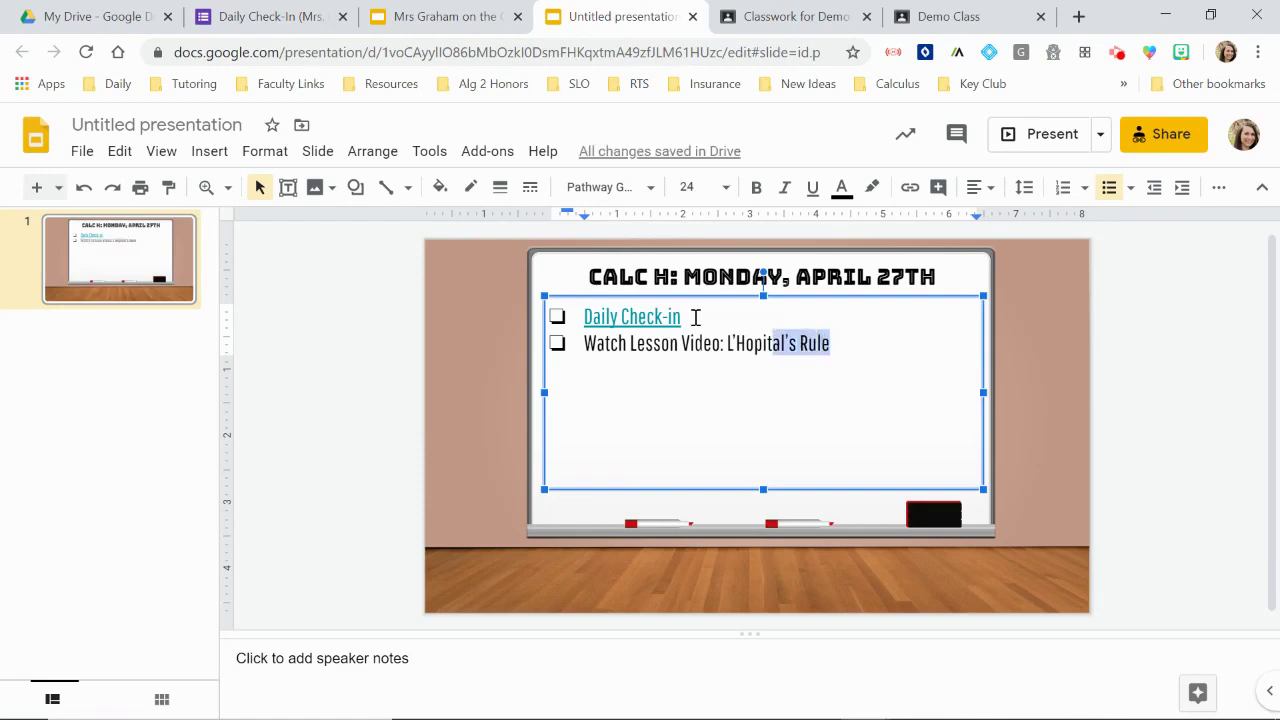
key(shift+Left)
key(shift+Left)
key(shift+Left)
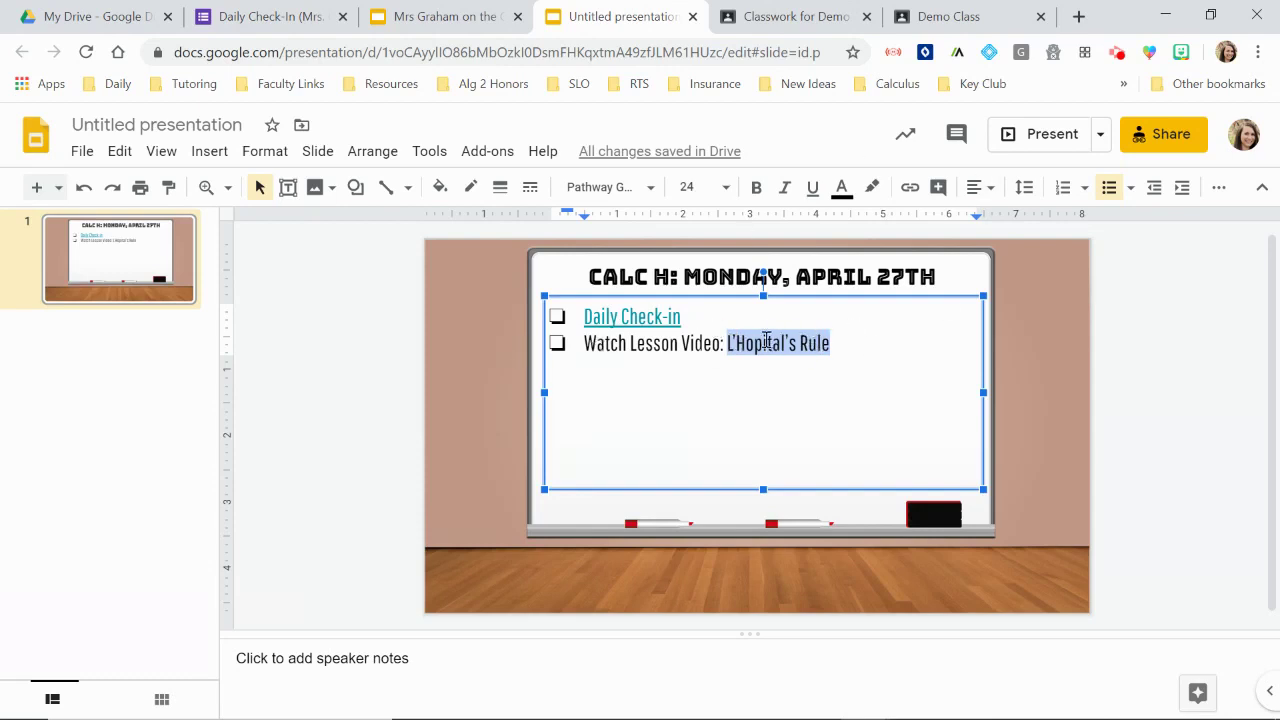
Step: Start a link on the L'Hopital's Rule text and switch over to Google Drive
right_click(766, 341)
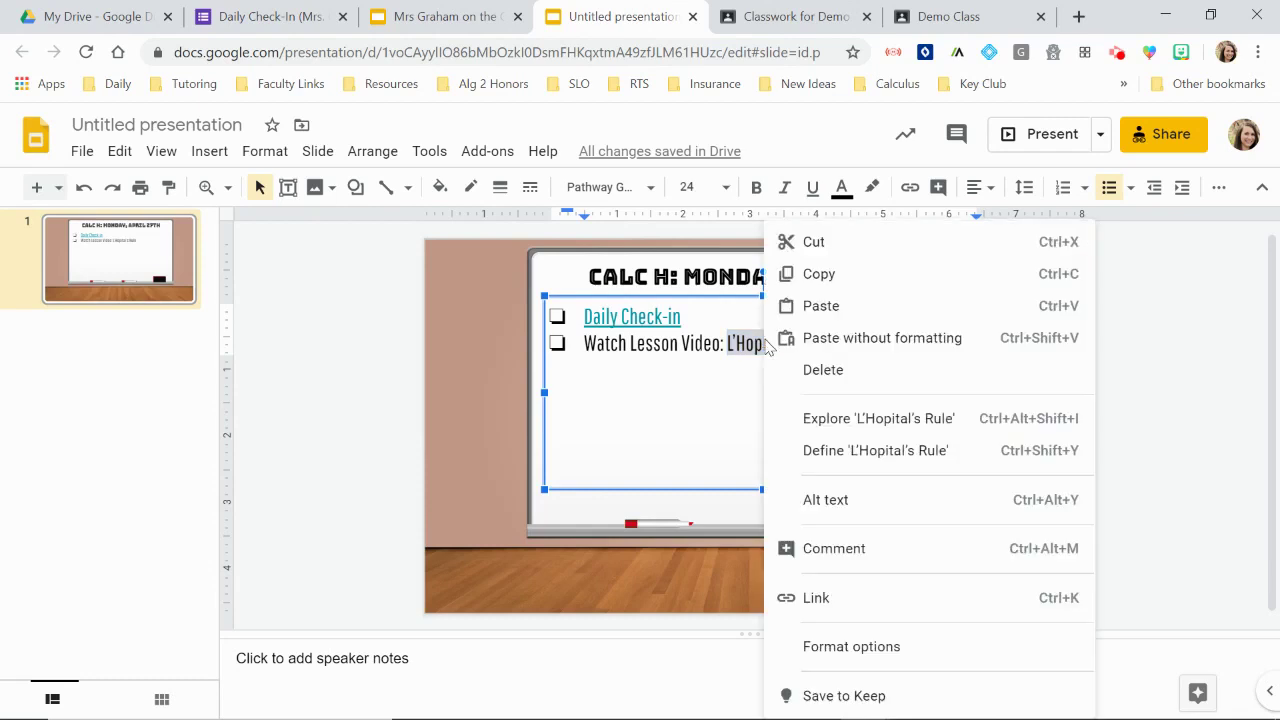
click(828, 600)
click(95, 16)
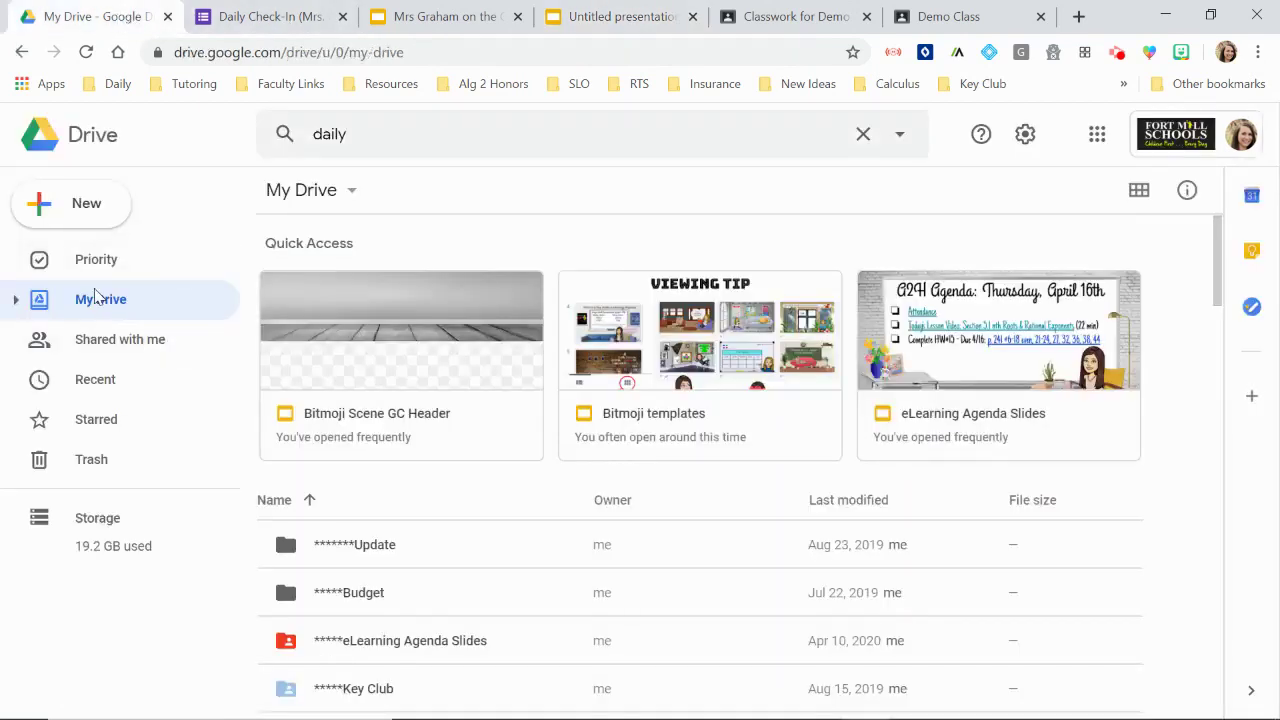
scroll(418, 442, down, 1)
scroll(418, 442, down, 1)
Step: In eLearning Agenda Slides > Calculus eLearning Lesson Recordings, get the L'Hopital's recording's shareable link
double_click(437, 502)
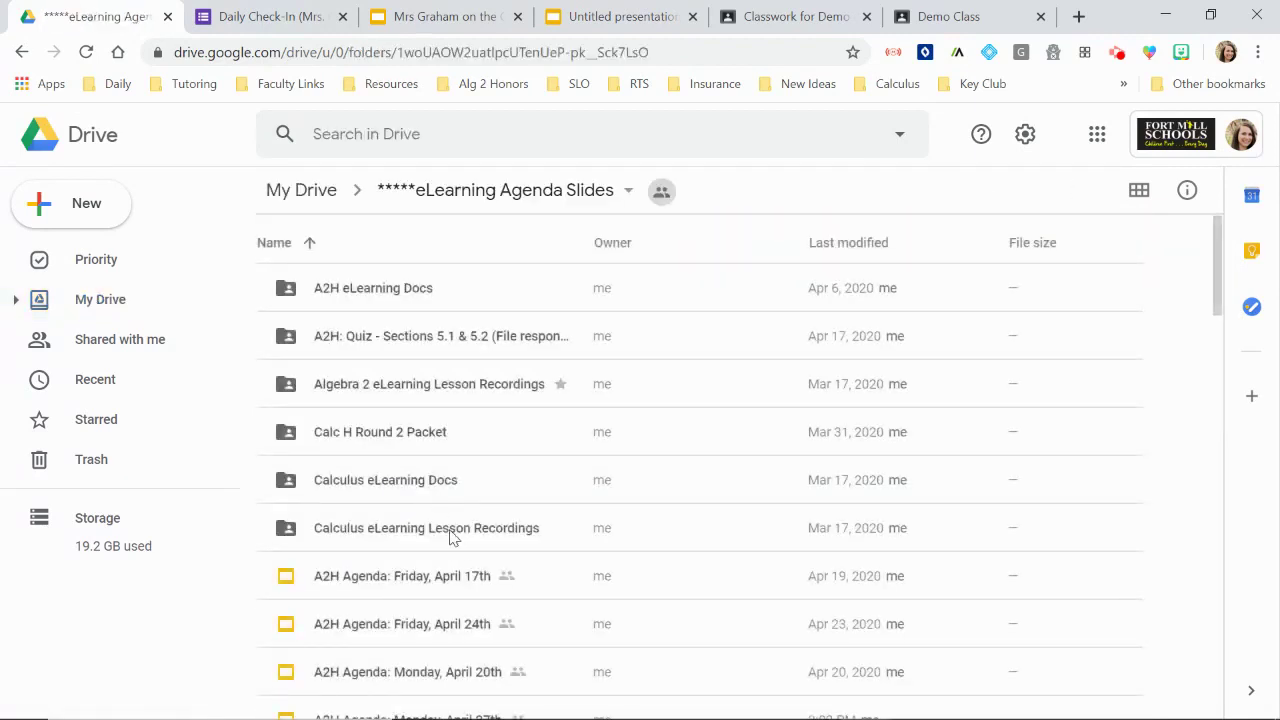
click(450, 538)
double_click(450, 538)
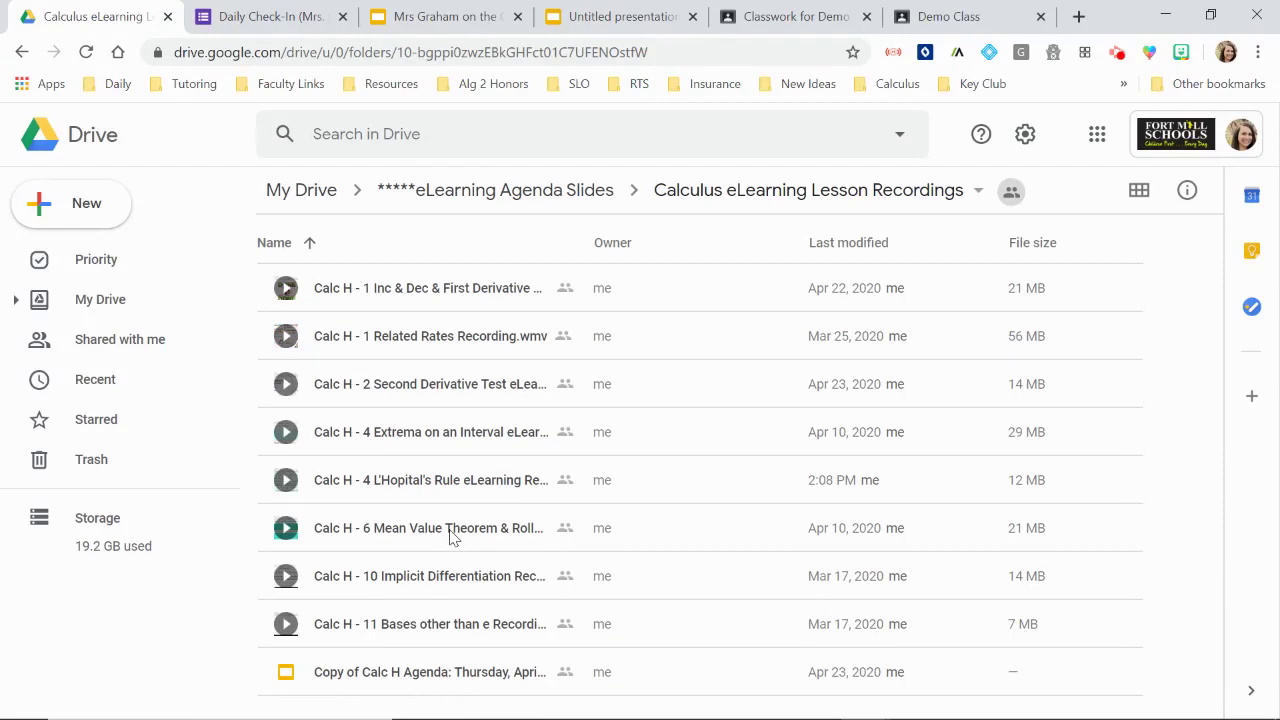
click(463, 490)
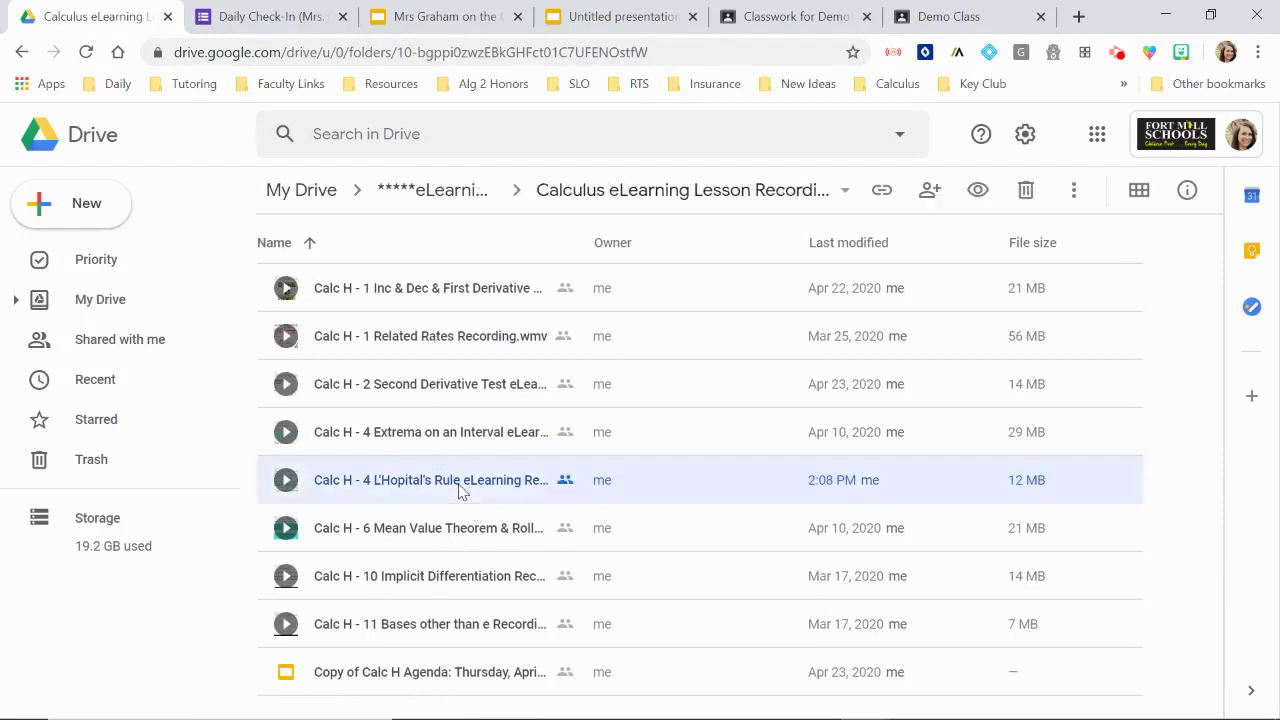
right_click(462, 490)
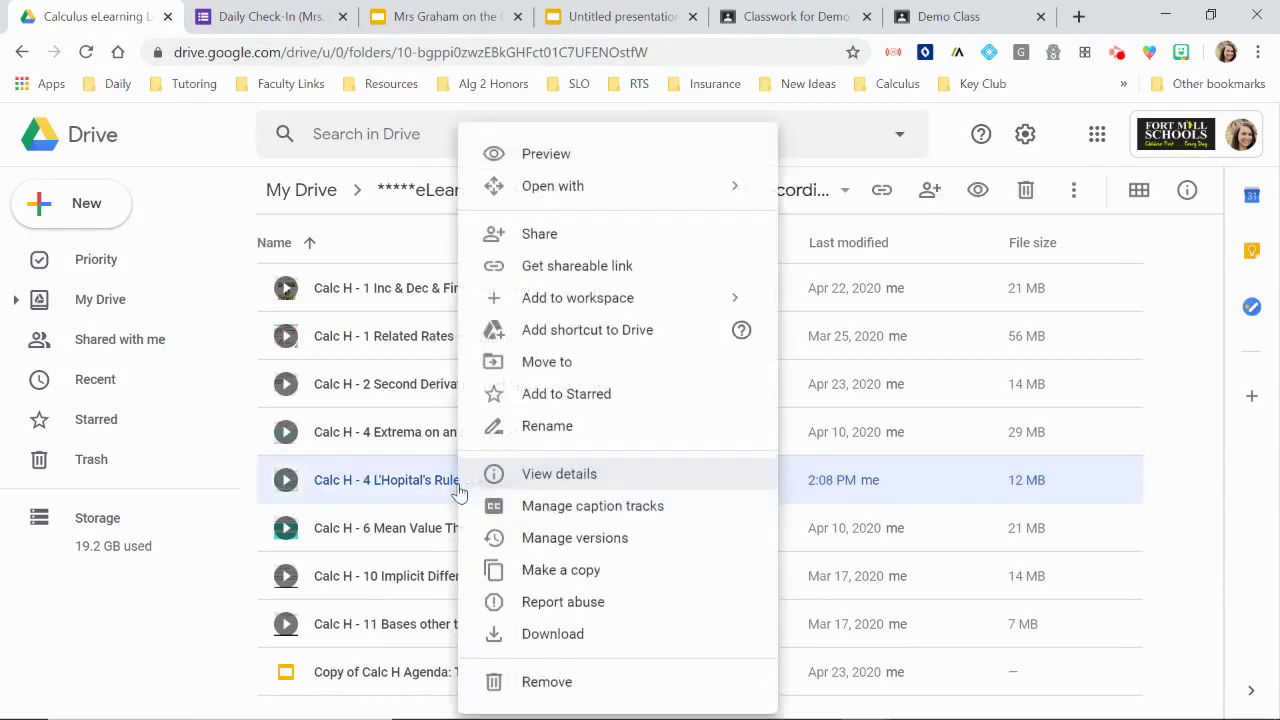
click(560, 268)
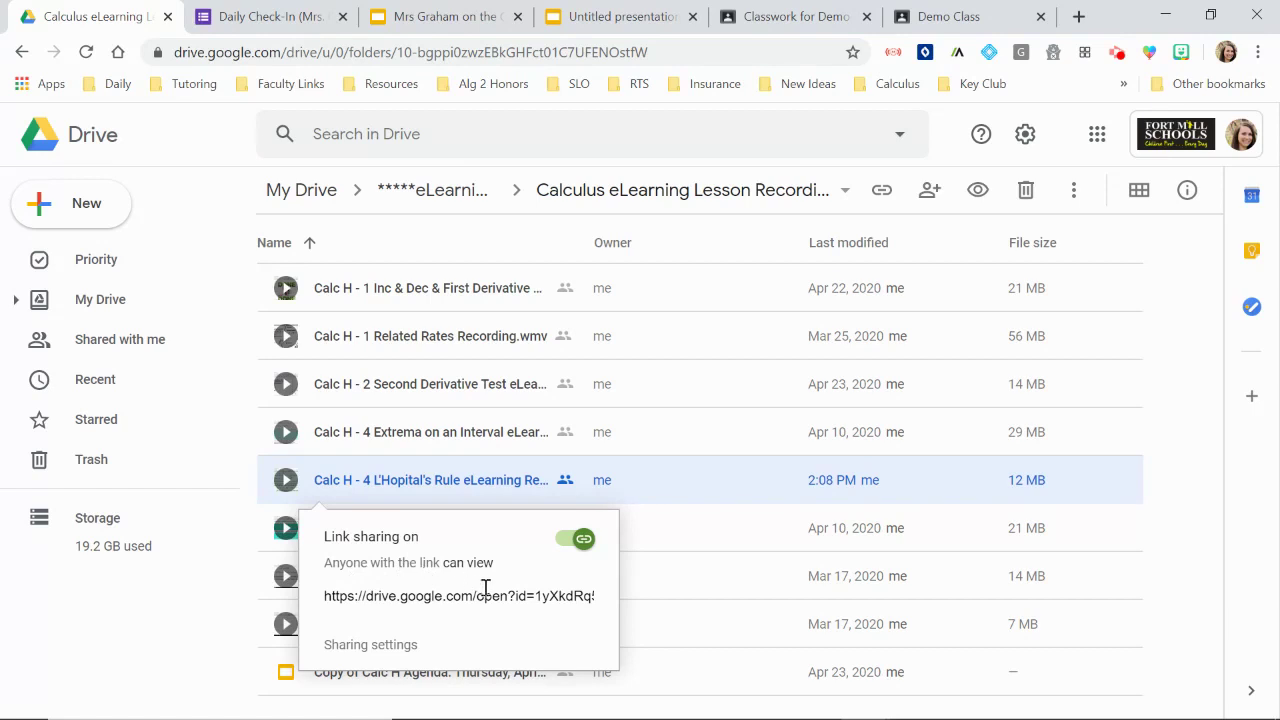
Step: Link L'Hopital's Rule to the lesson recording's Drive URL
click(608, 22)
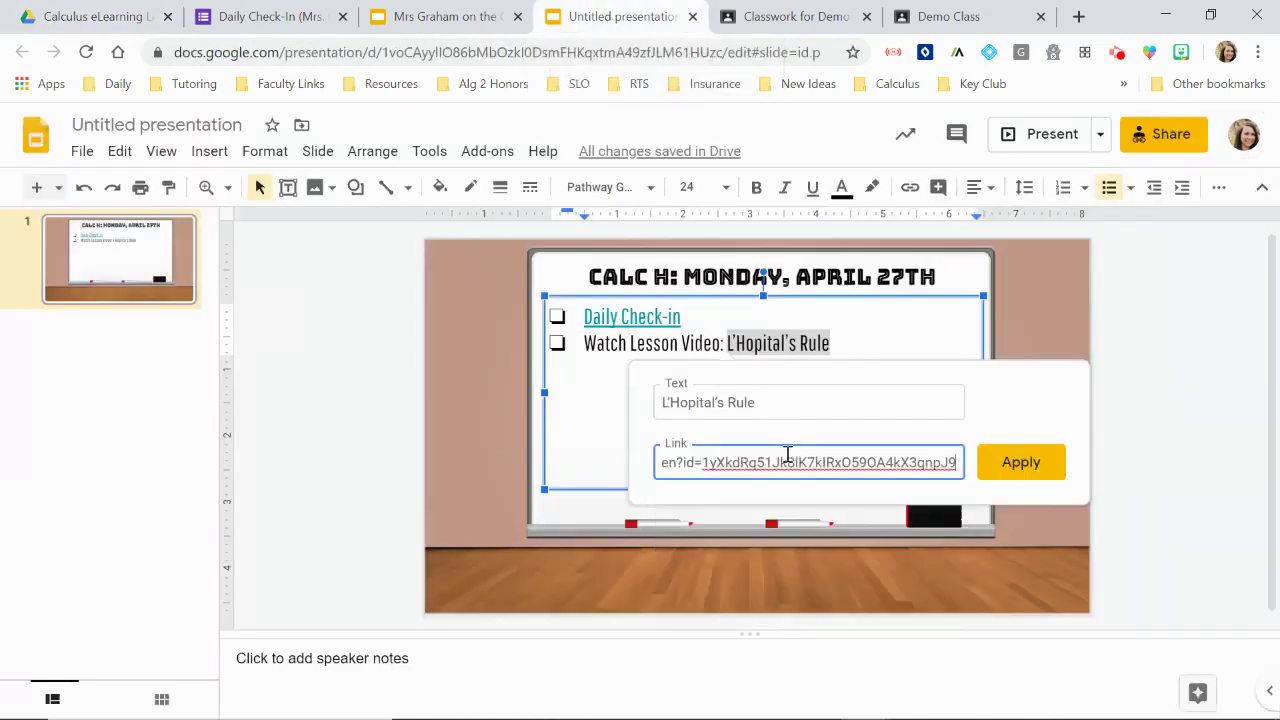
click(1030, 468)
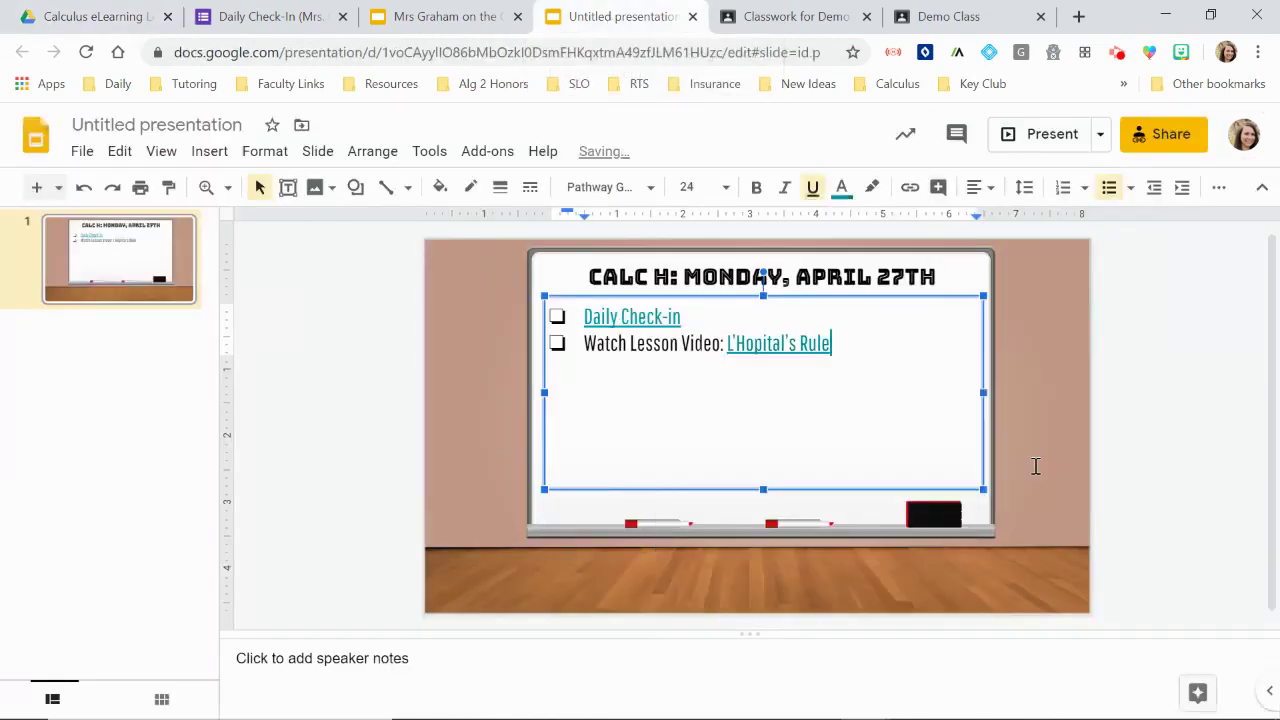
click(810, 348)
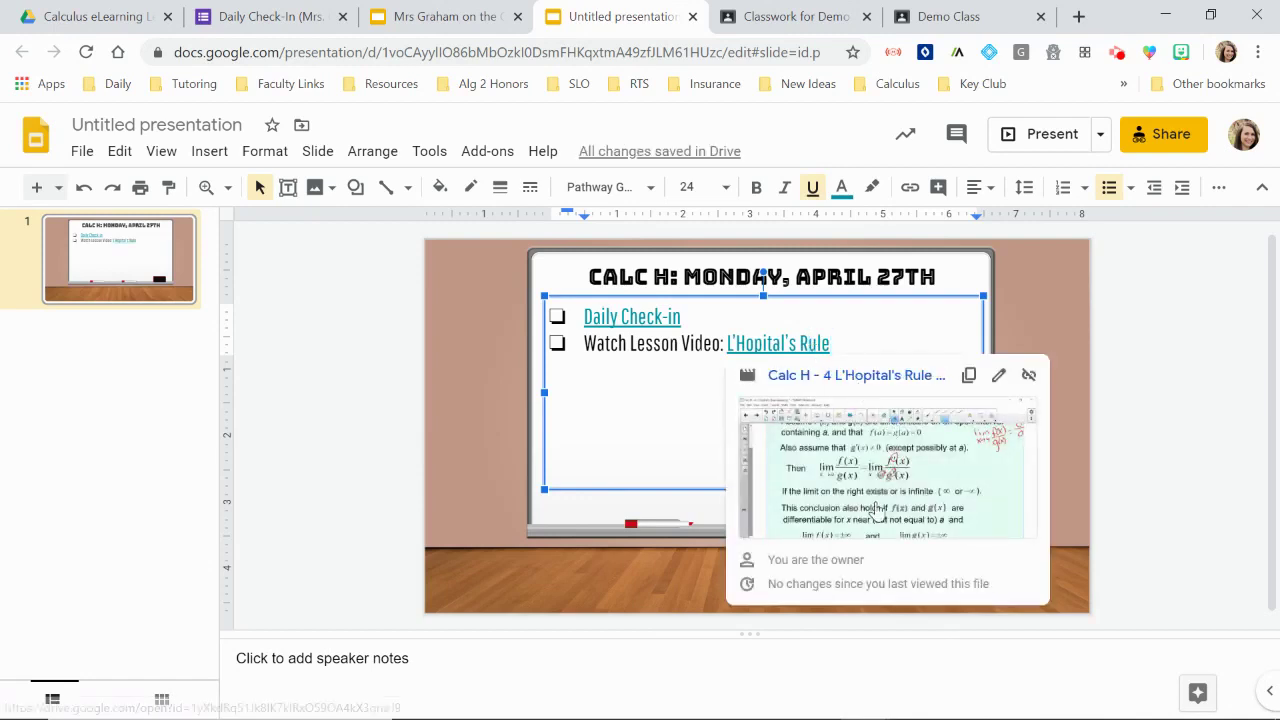
Step: Add a third checklist item 'Complete HW#15- p. 266', correcting the misspelled 'Copmlete'
click(843, 346)
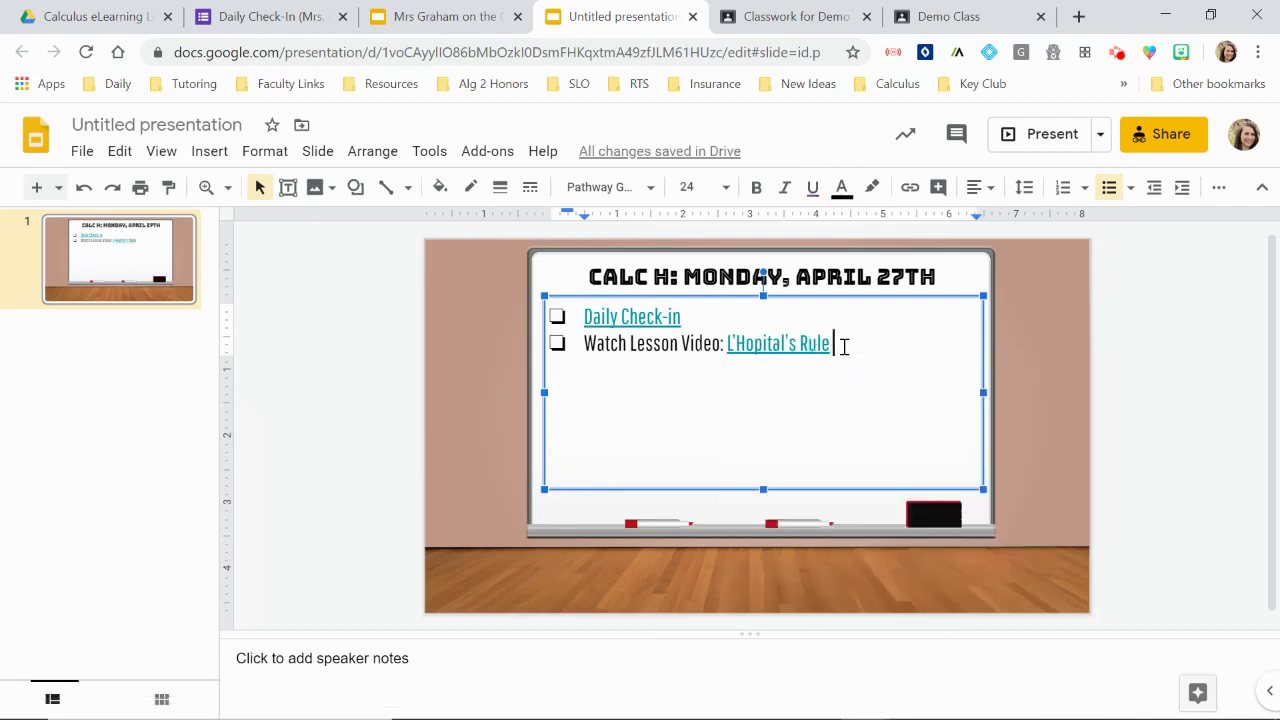
key(Return)
text(Copmlete HW#15)
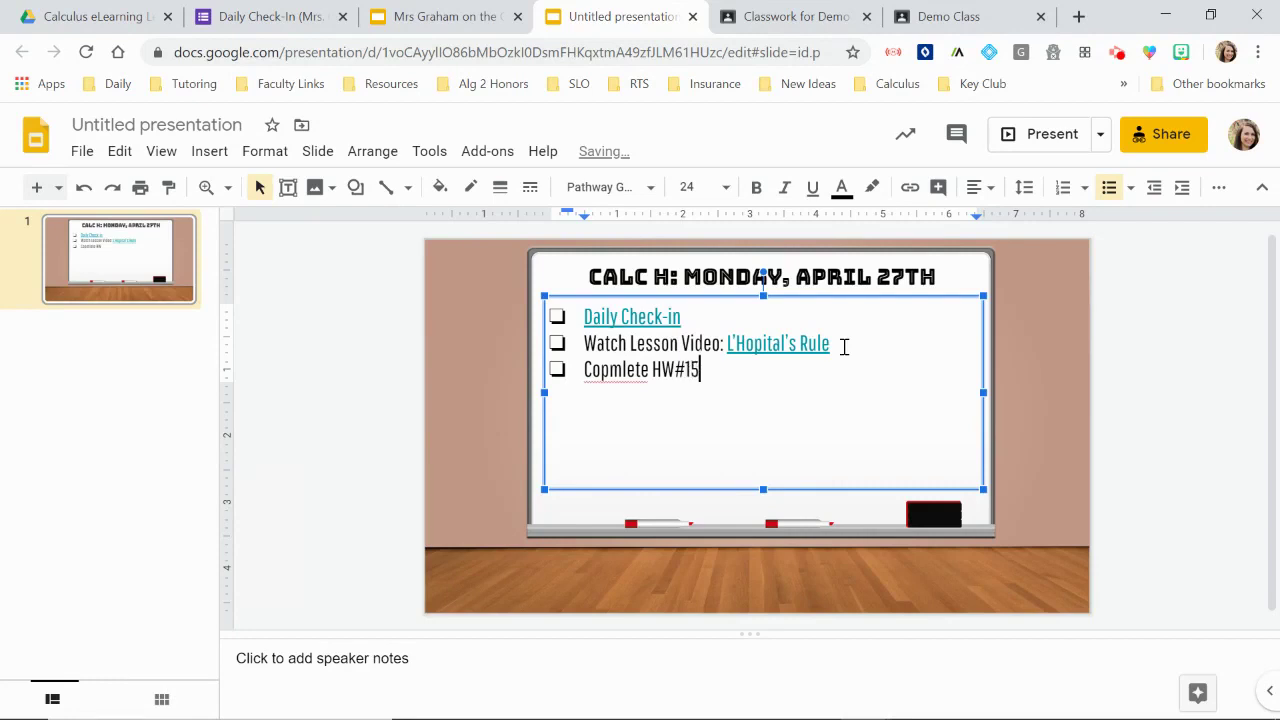
text(- p. 266)
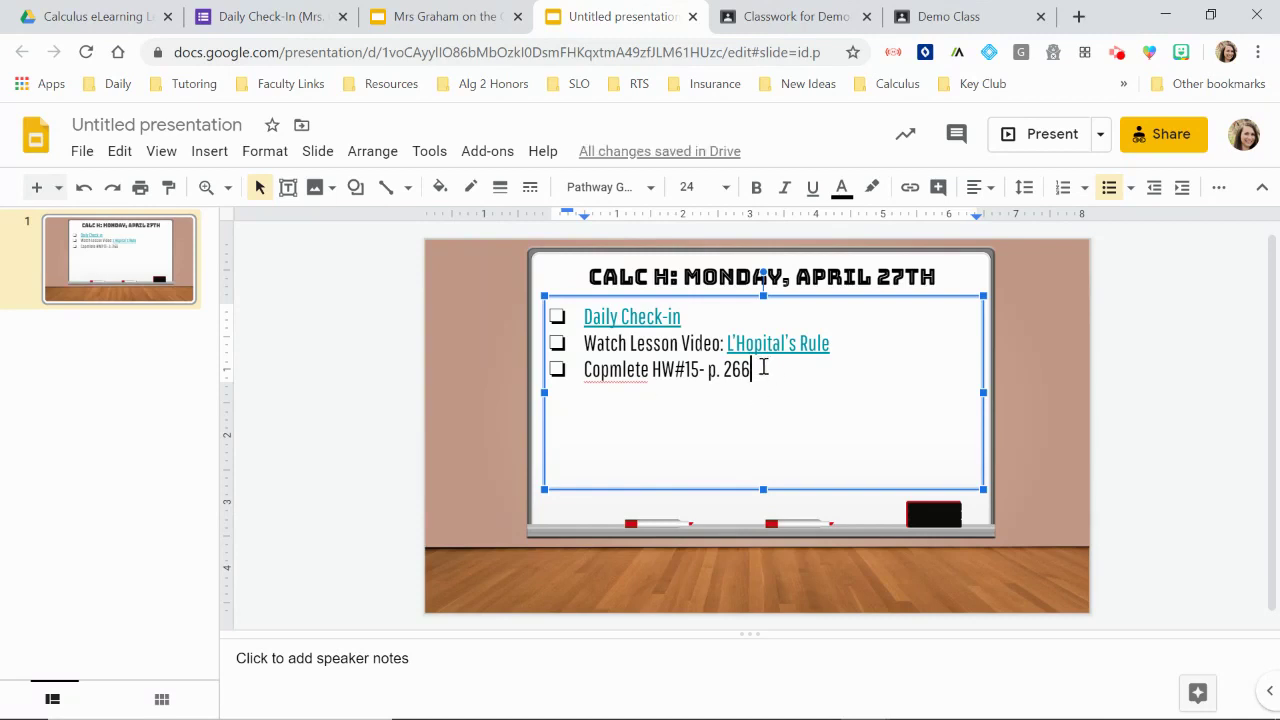
drag(758, 370, 711, 370)
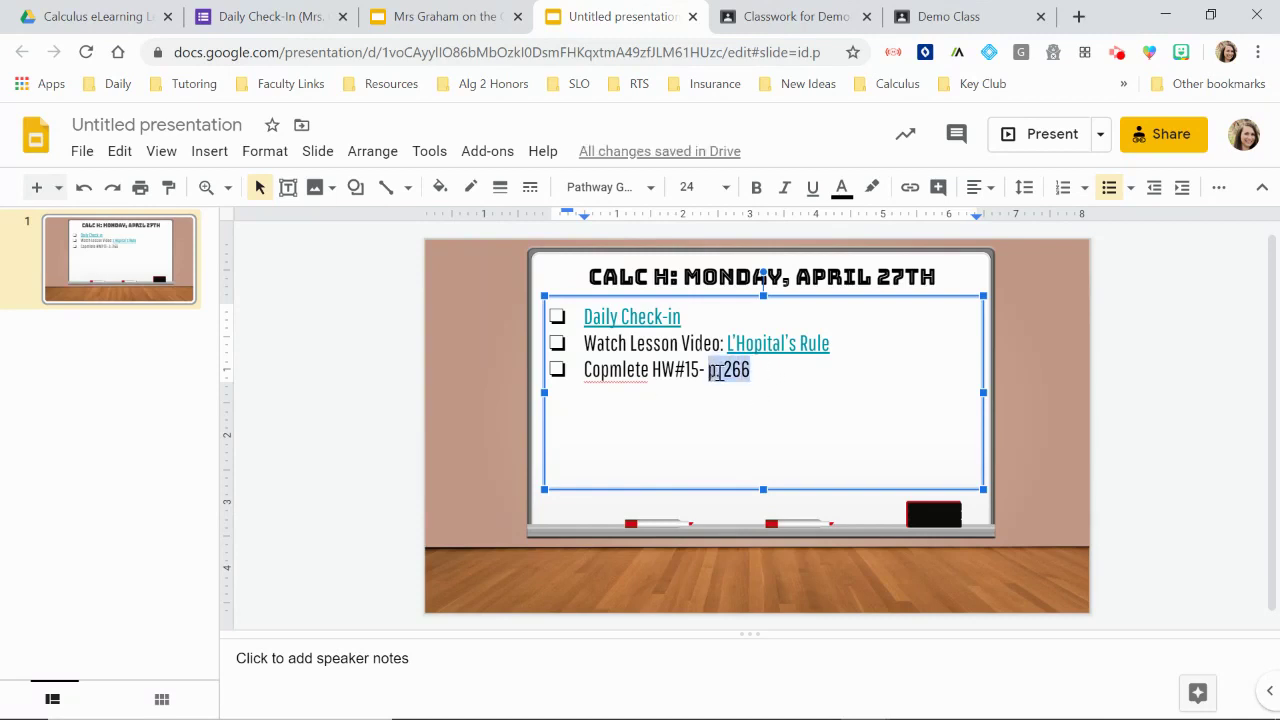
right_click(620, 375)
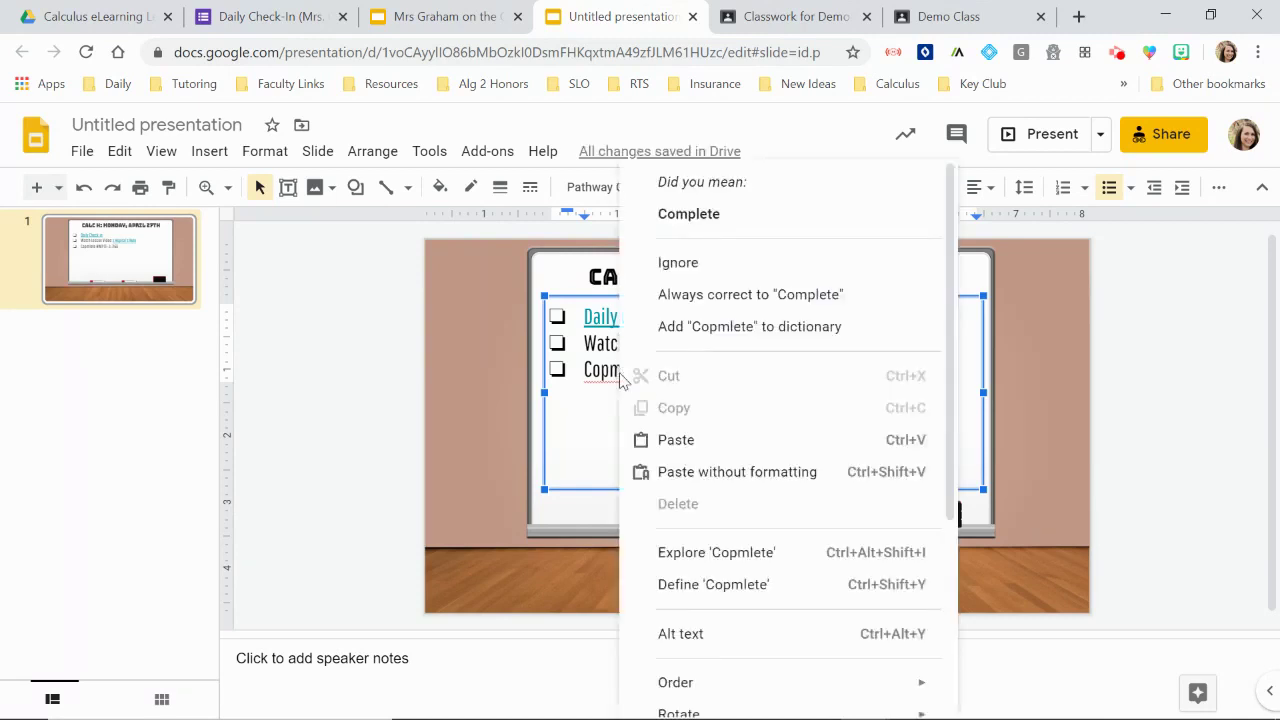
click(668, 212)
drag(751, 370, 708, 370)
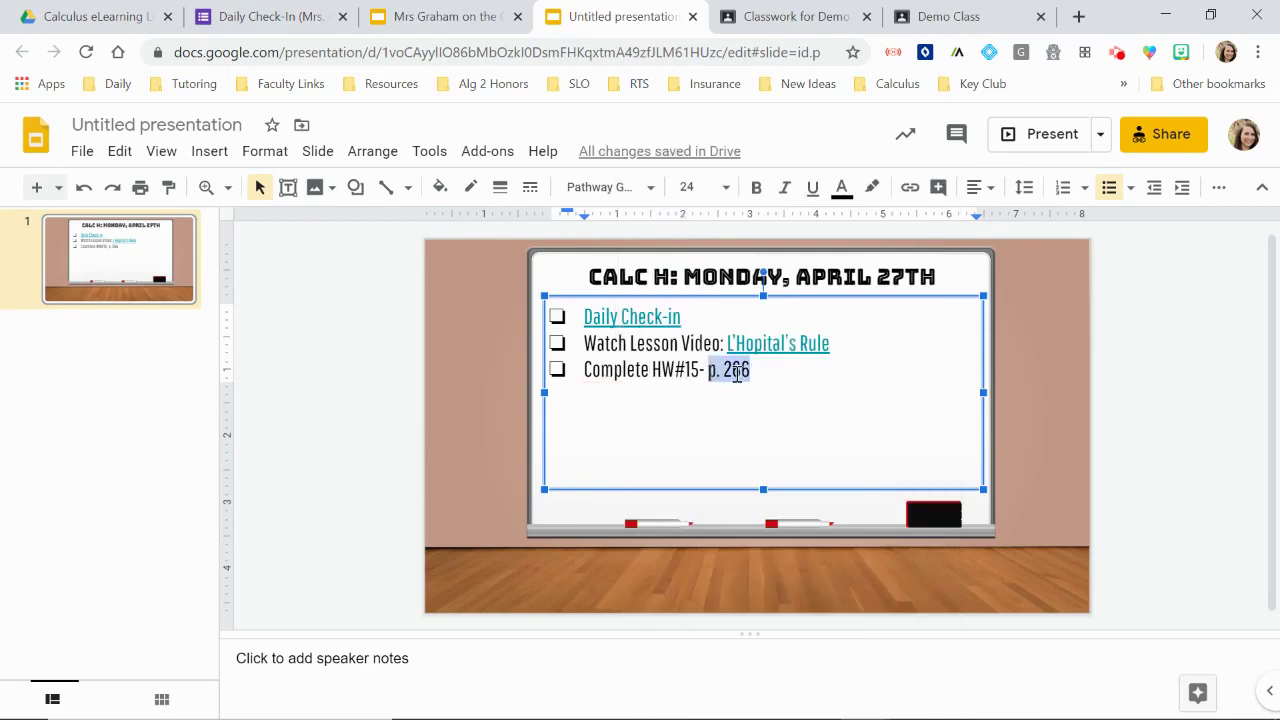
click(782, 372)
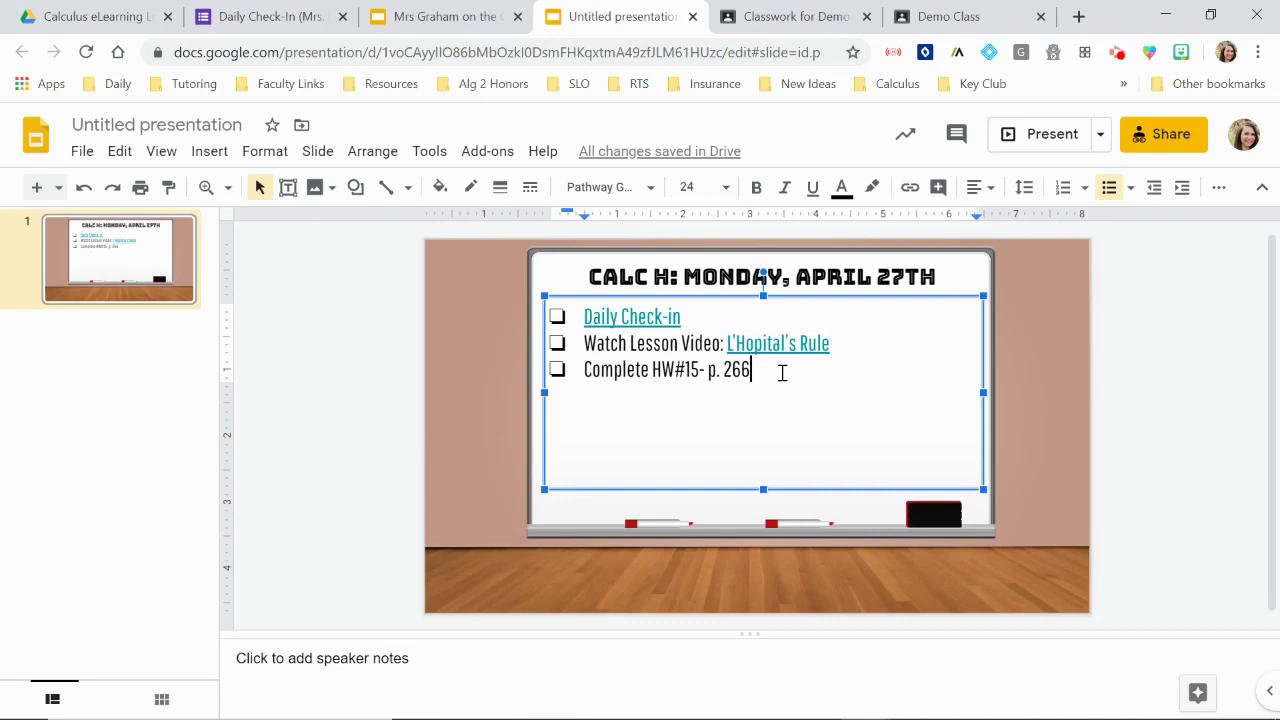
Step: Add a fourth checklist item reading 'Complete Digital Math Activity (see GC)', fixing typos
key(Return)
text(Complet)
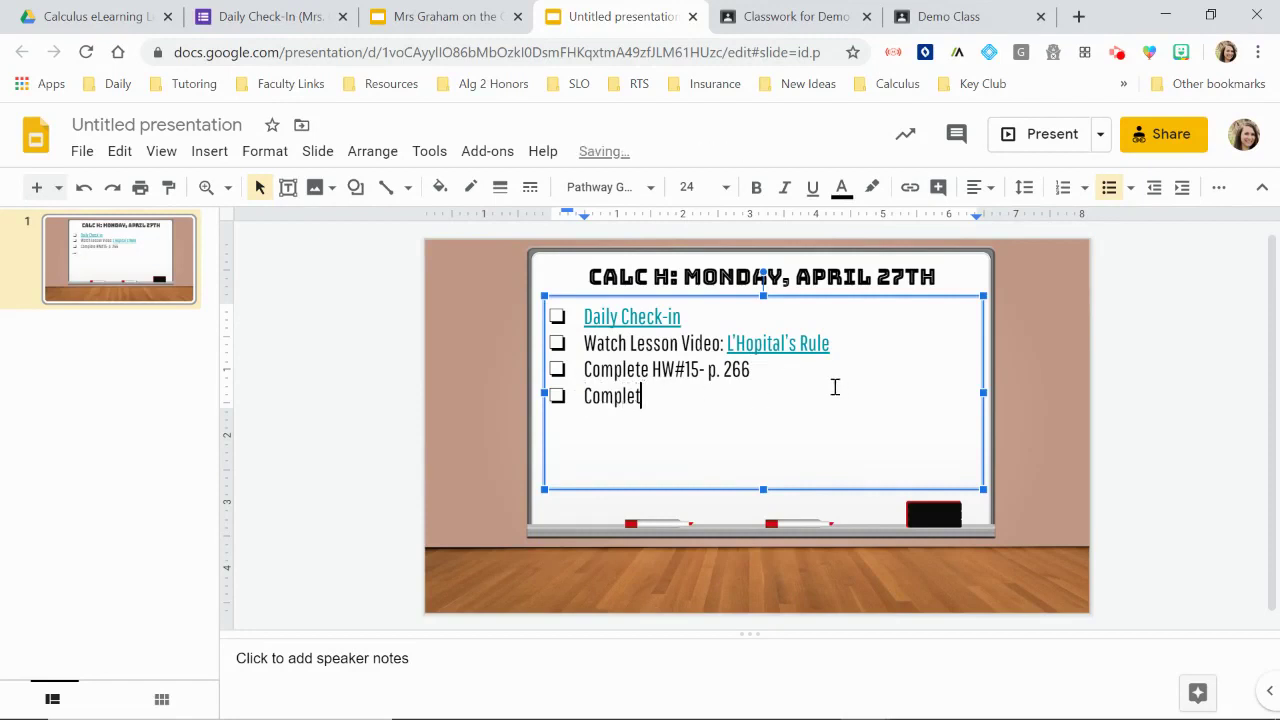
text(e Digital M)
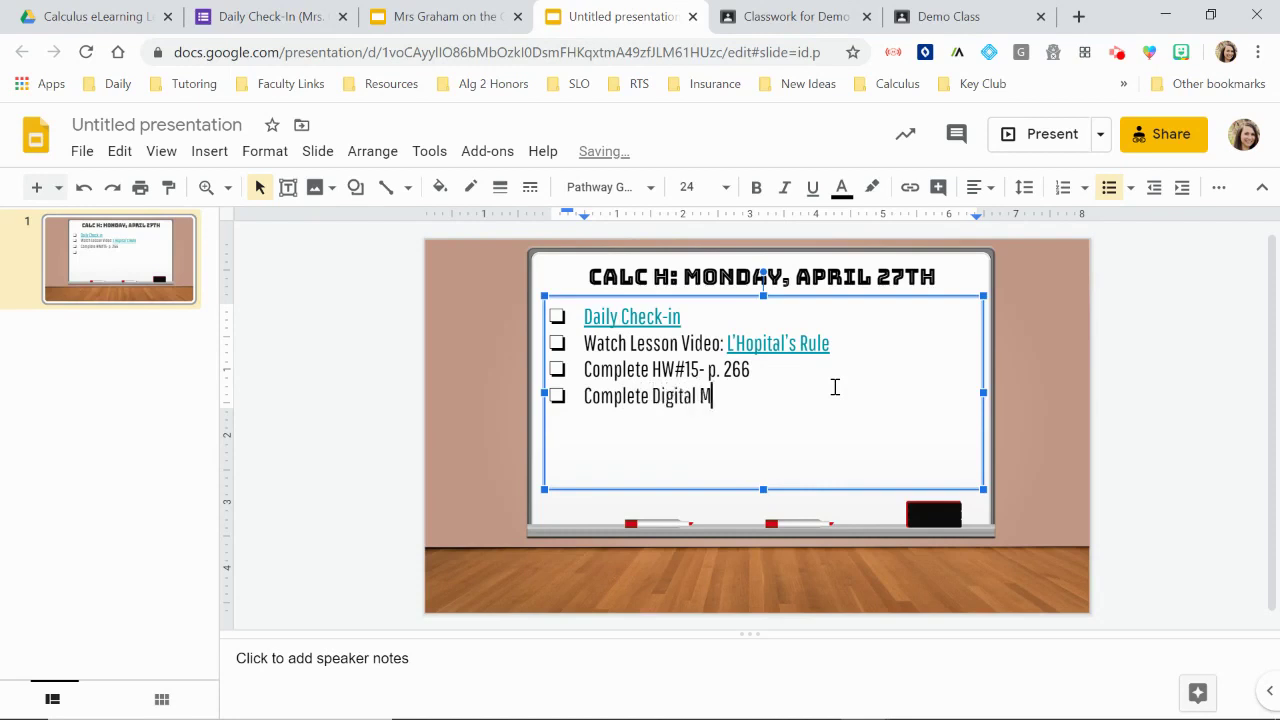
text(ath Activityh)
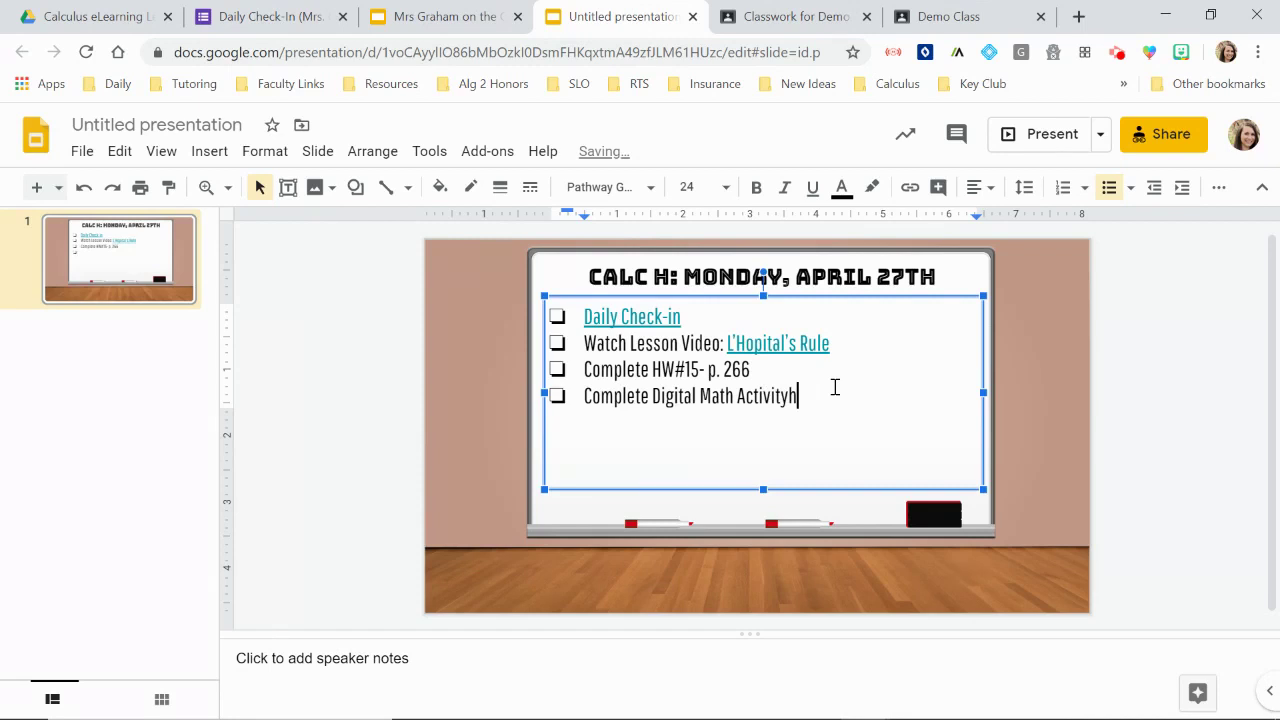
key(BackSpace)
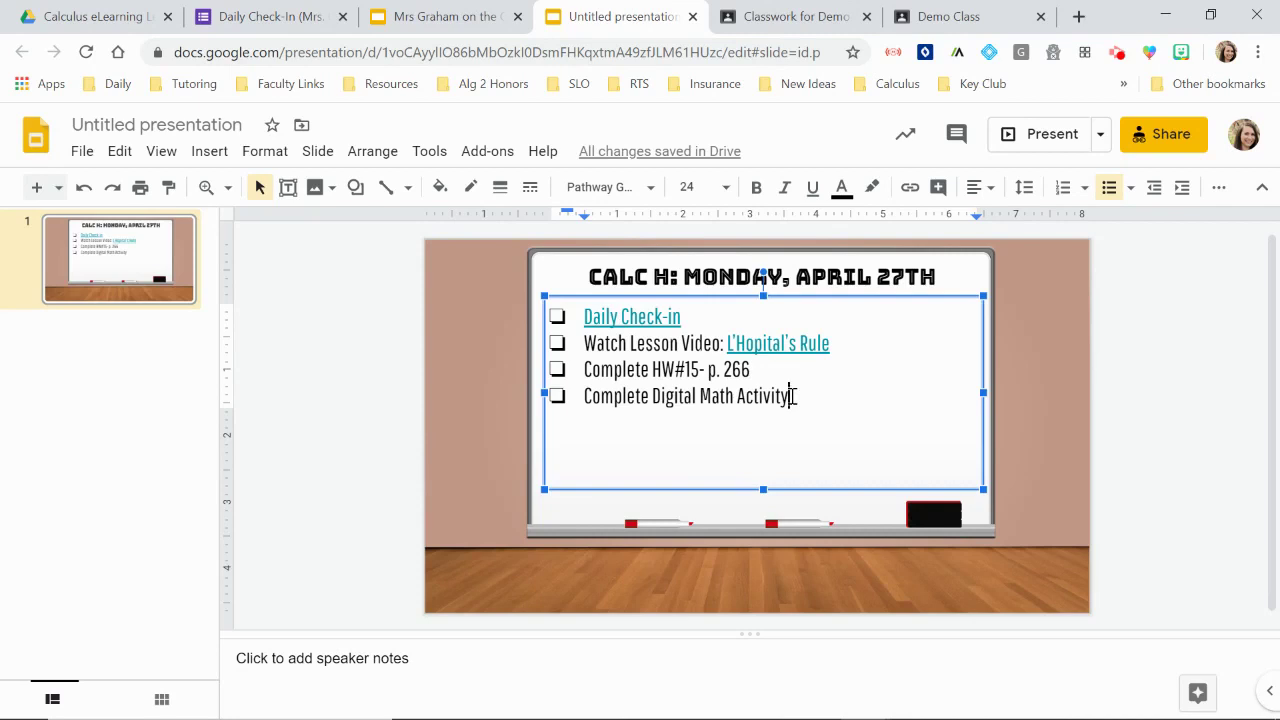
drag(792, 397, 579, 398)
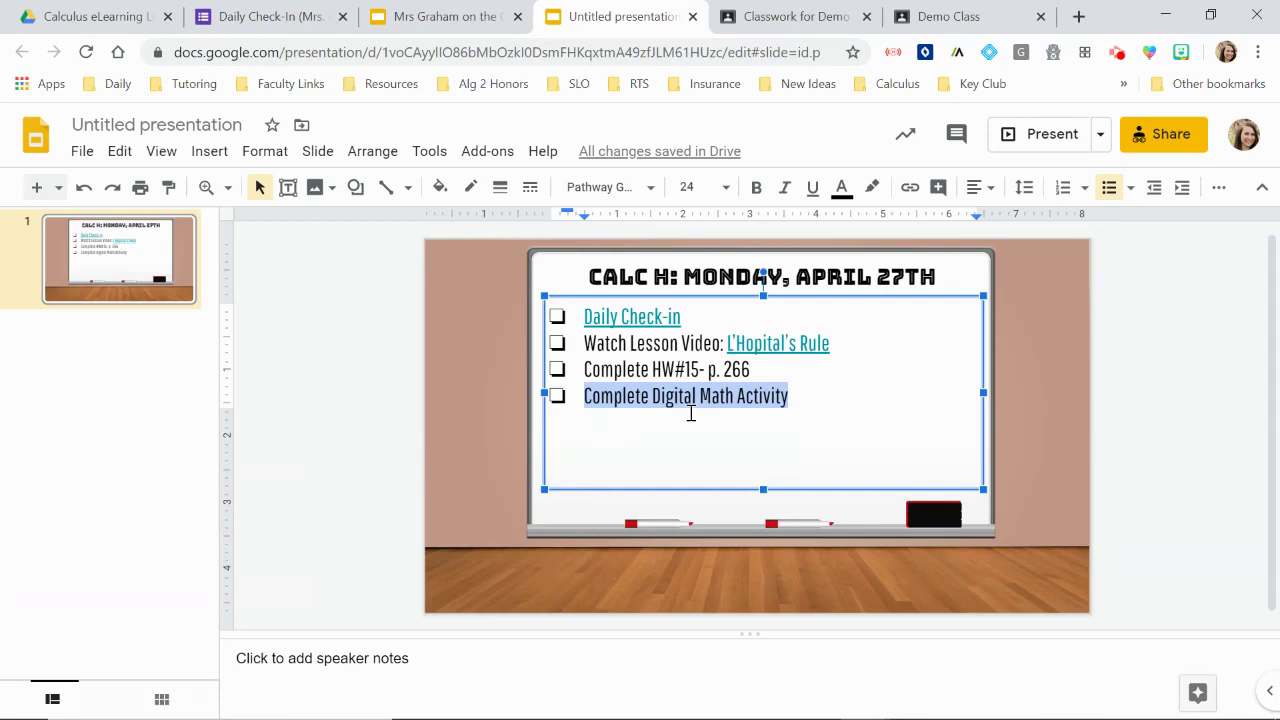
click(803, 400)
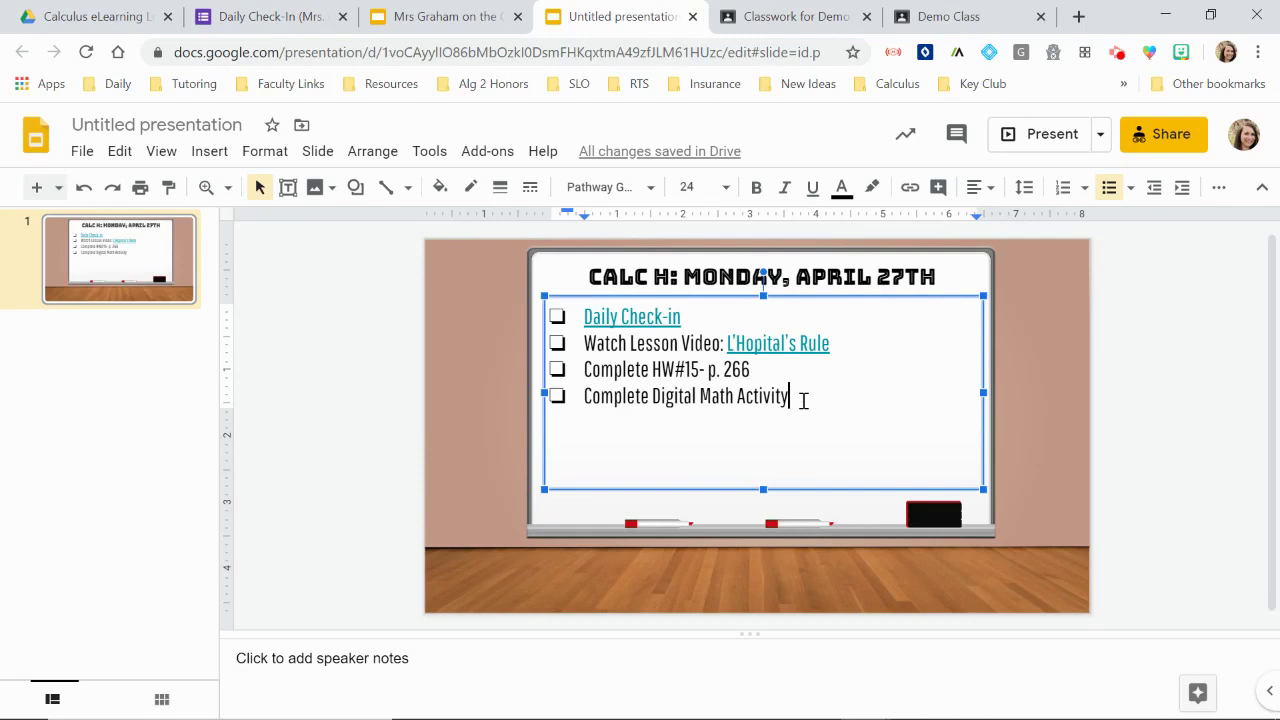
click(586, 398)
text((se)
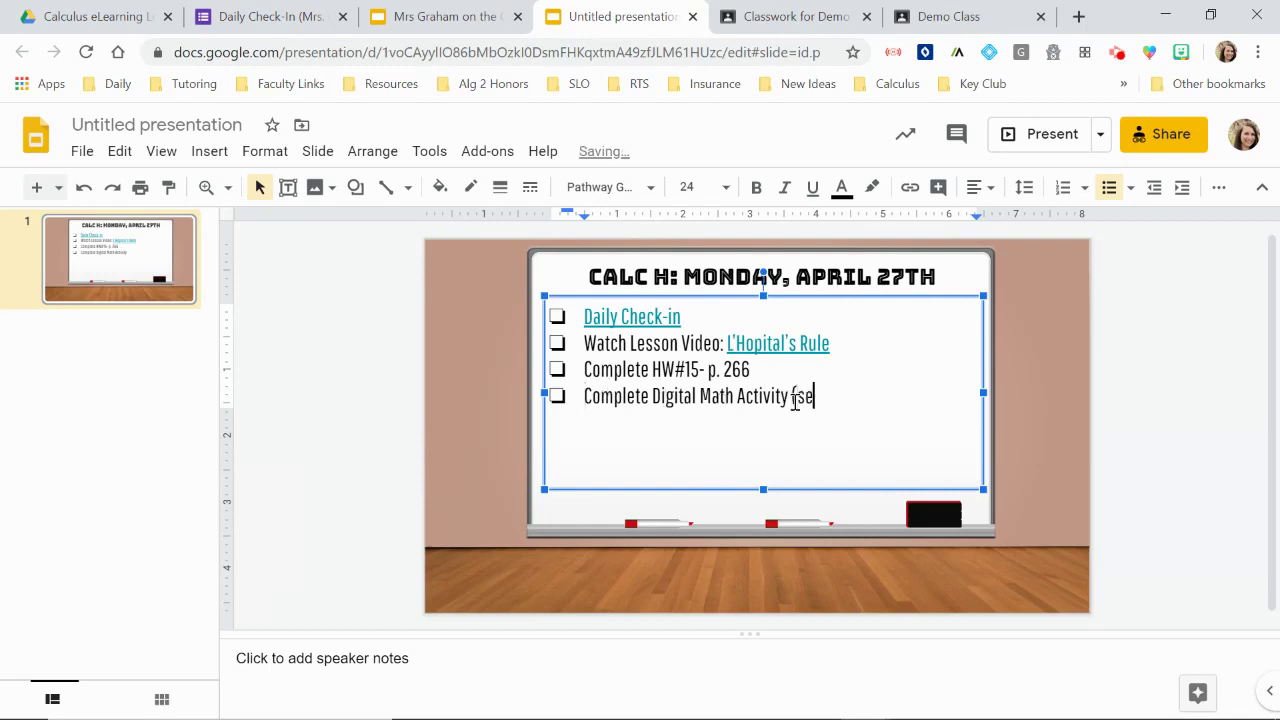
text(e GCO))
key(BackSpace)
key(BackSpace)
text())
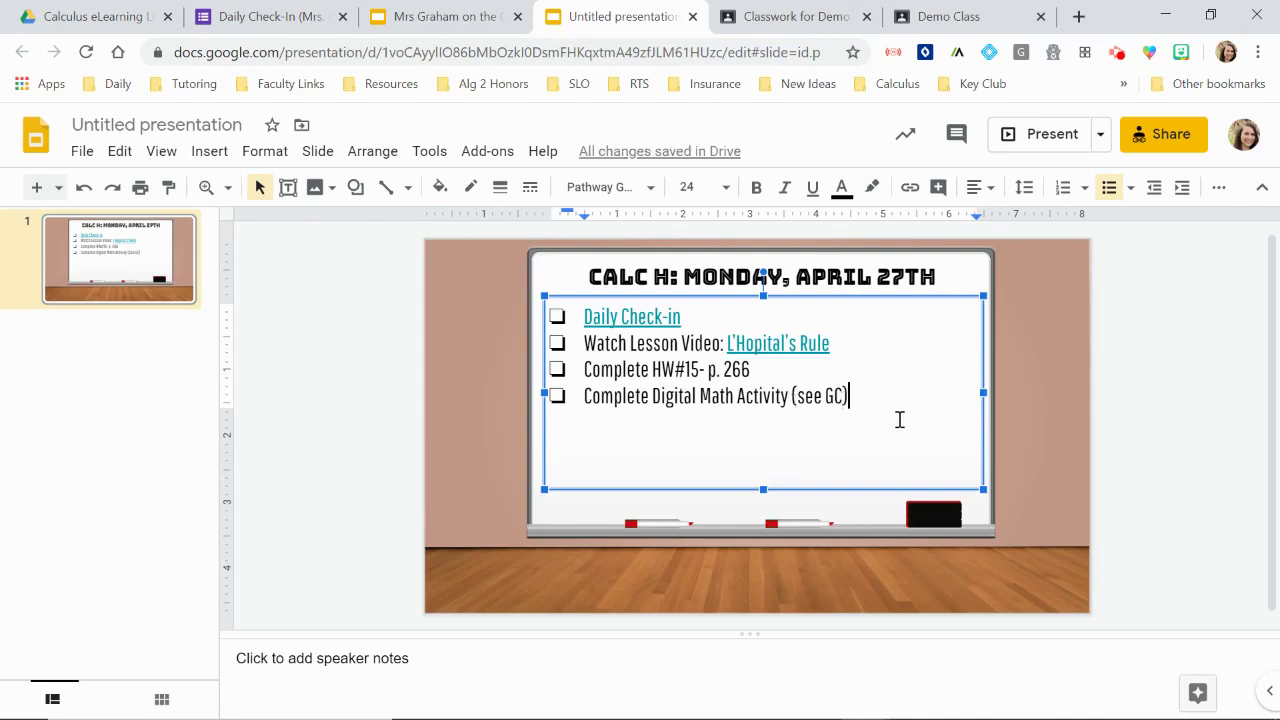
click(1036, 411)
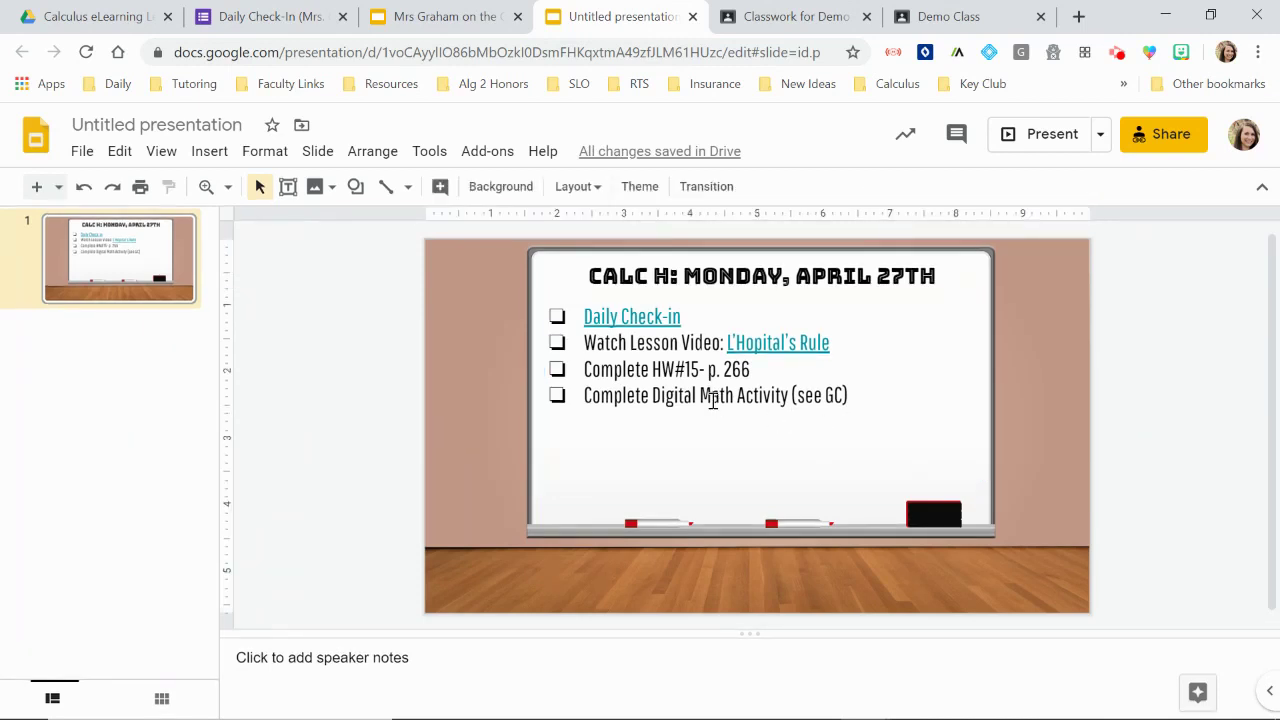
Step: Copy the HW#20 Section 5.5 Worksheet assignment's link from the Classroom Classwork page
click(775, 18)
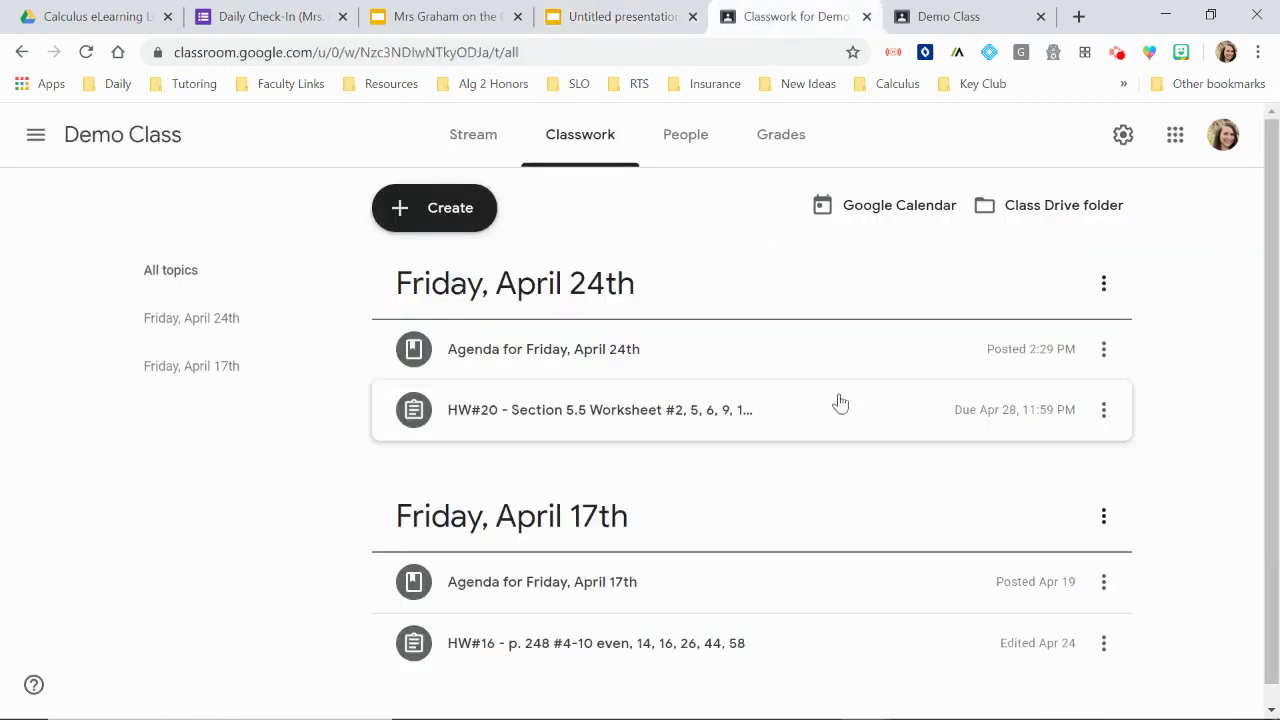
scroll(838, 402, down, 1)
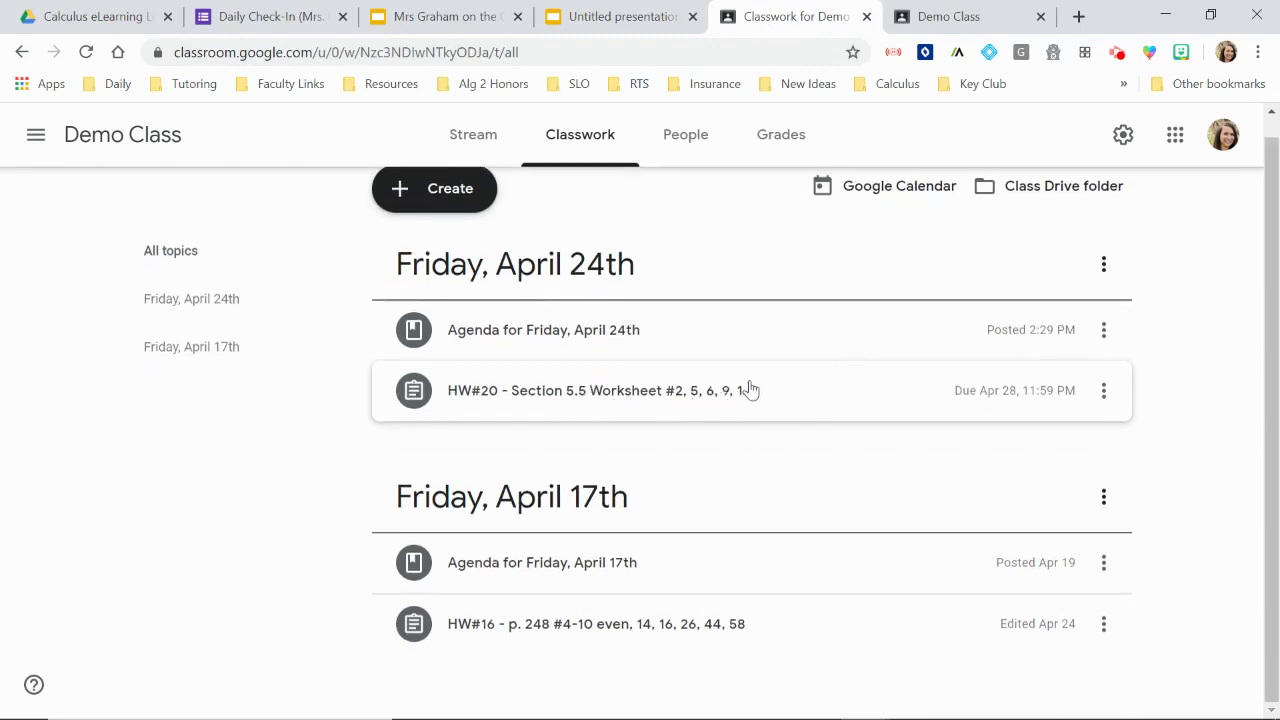
click(1106, 394)
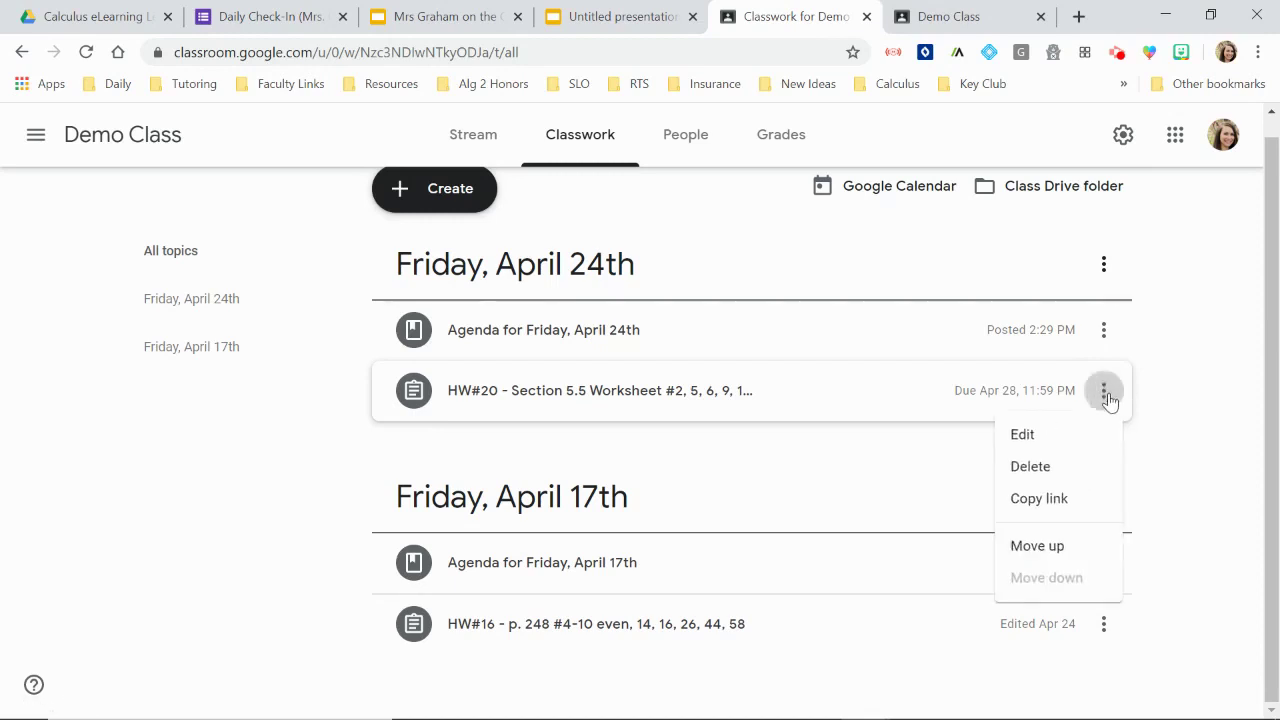
click(1072, 504)
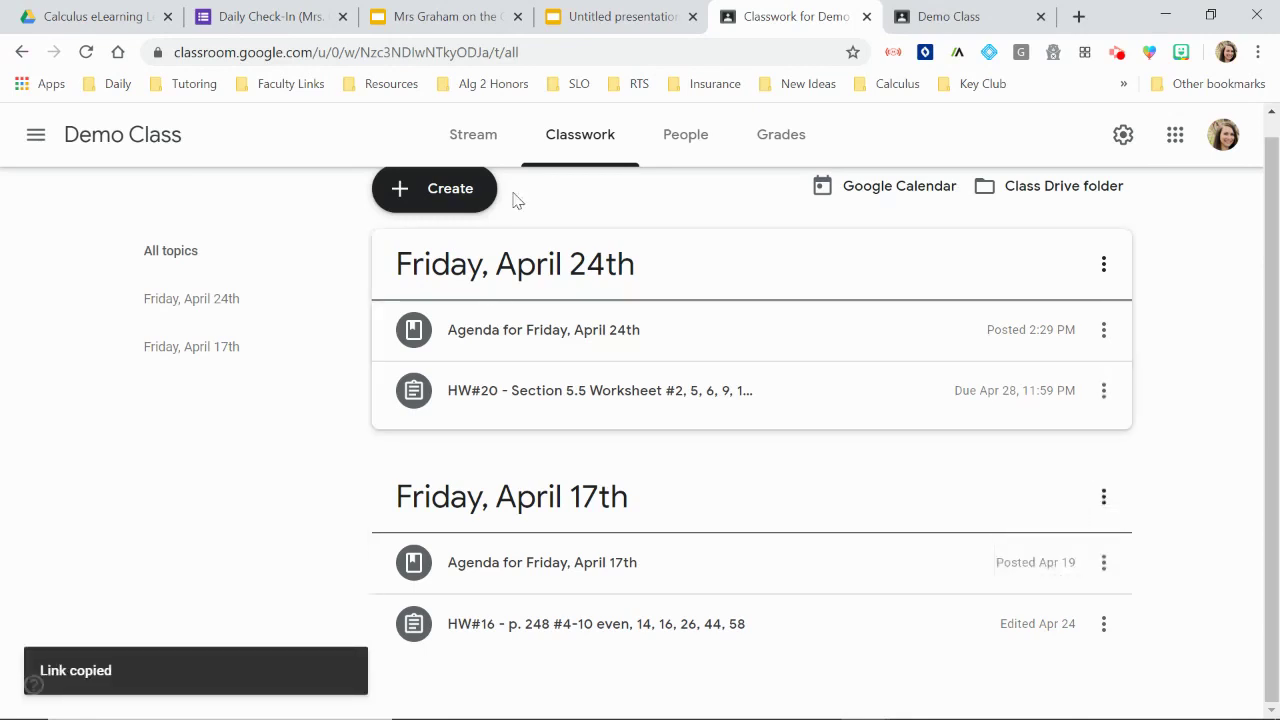
click(550, 22)
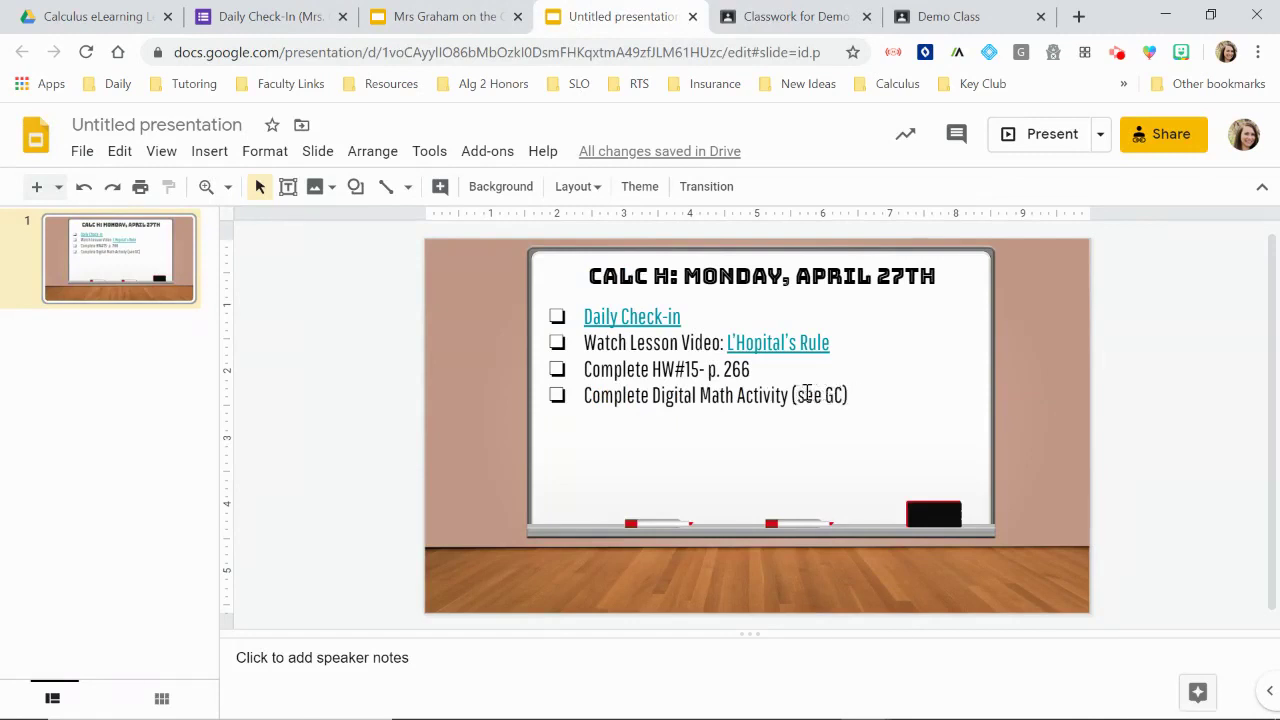
Step: Link the Complete Digital Math Activity text to the copied HW#20 assignment URL
drag(787, 397, 584, 398)
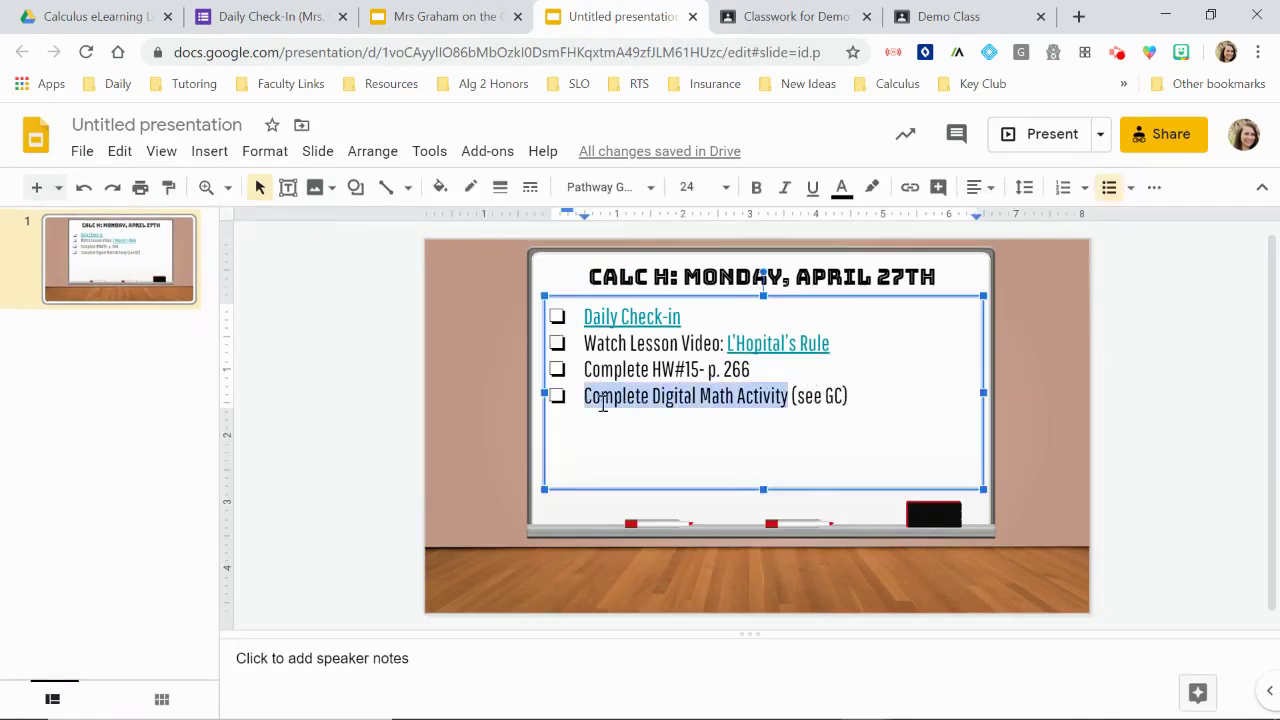
right_click(603, 410)
click(686, 598)
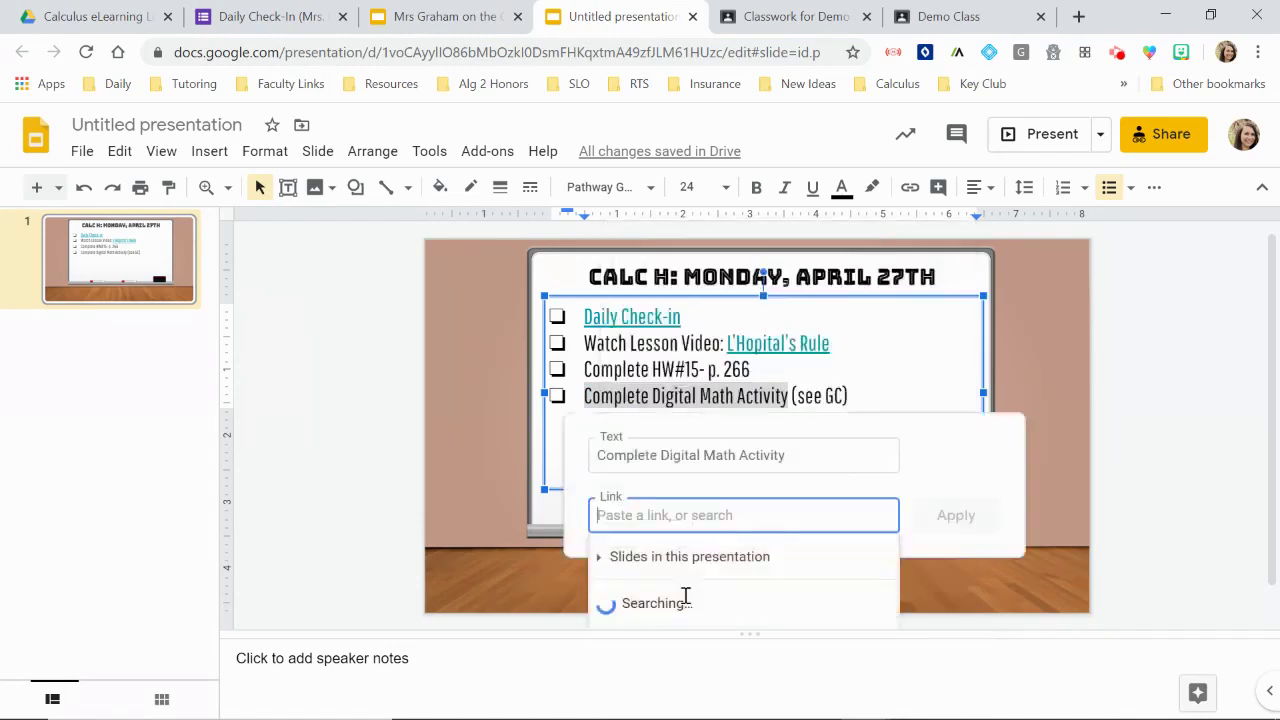
key(ctrl+v)
key(Return)
click(668, 397)
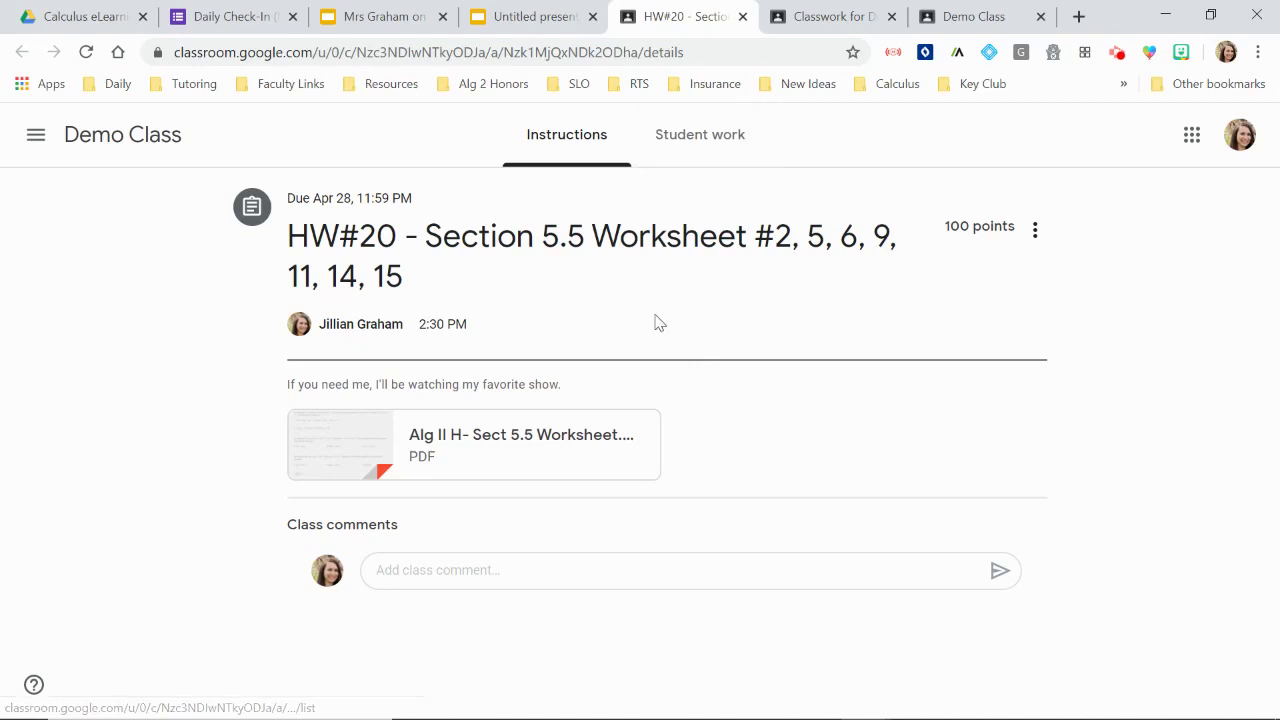
Step: Delete the Complete Digital Math Activity (see GC) bullet line
click(544, 17)
drag(856, 396, 576, 394)
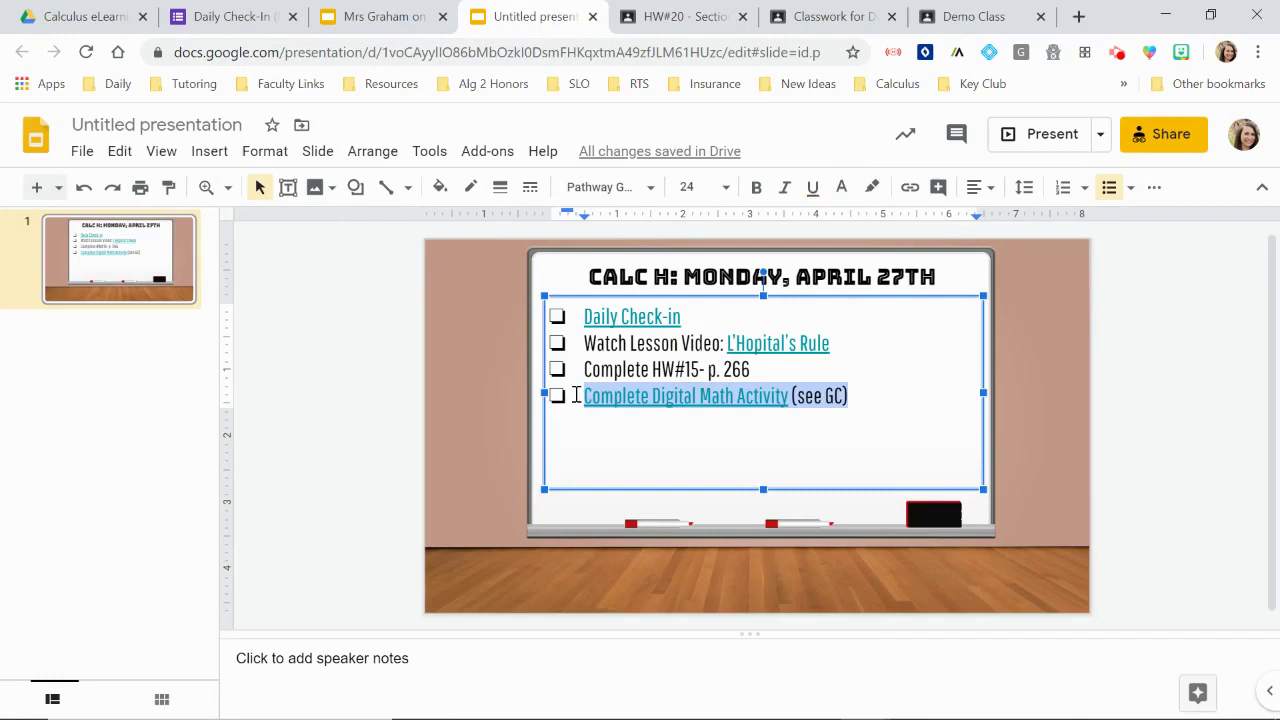
key(BackSpace)
key(BackSpace)
key(BackSpace)
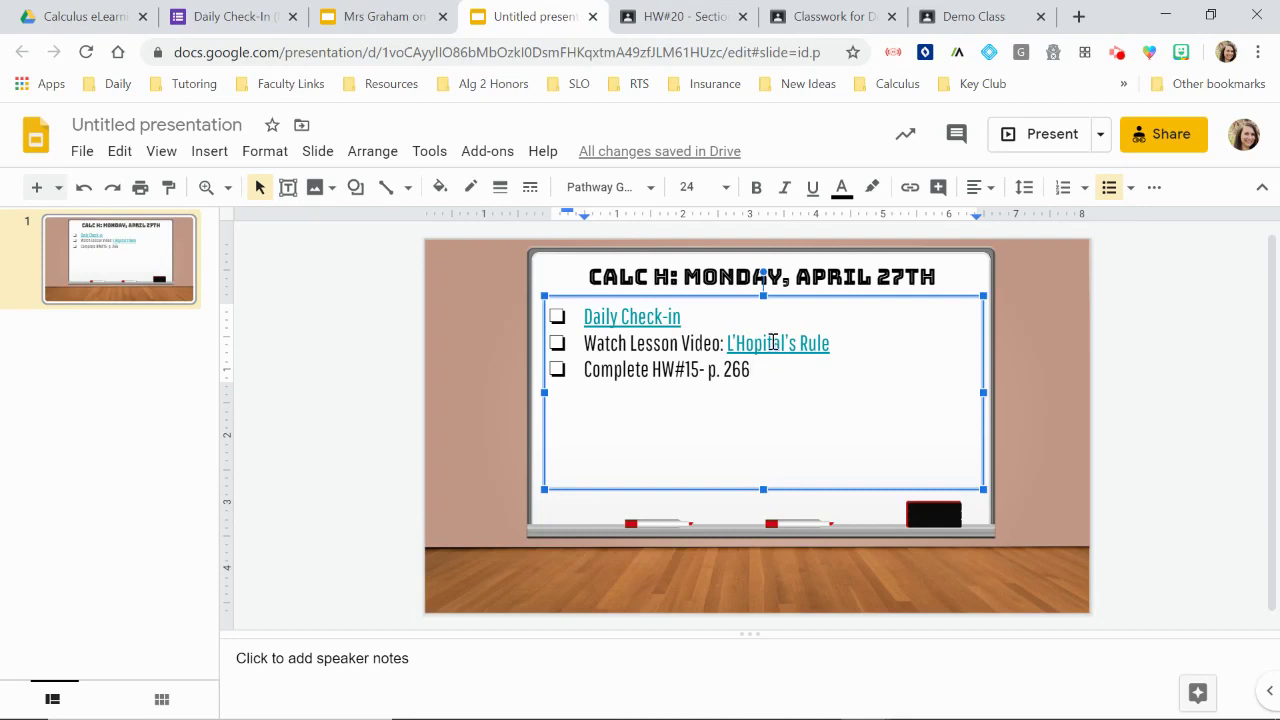
Step: Start a link on 'p. 266' but cancel it, leaving the page reference unlinked
drag(751, 374, 711, 380)
right_click(711, 380)
click(791, 595)
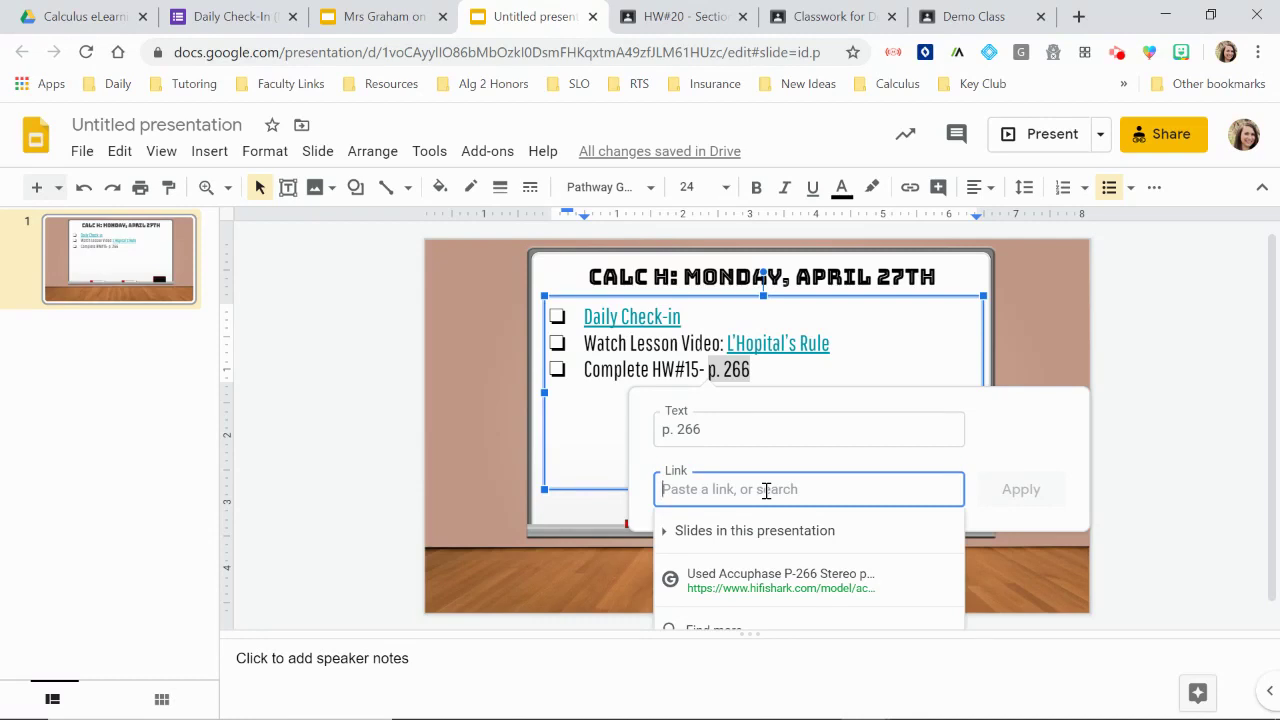
click(1136, 367)
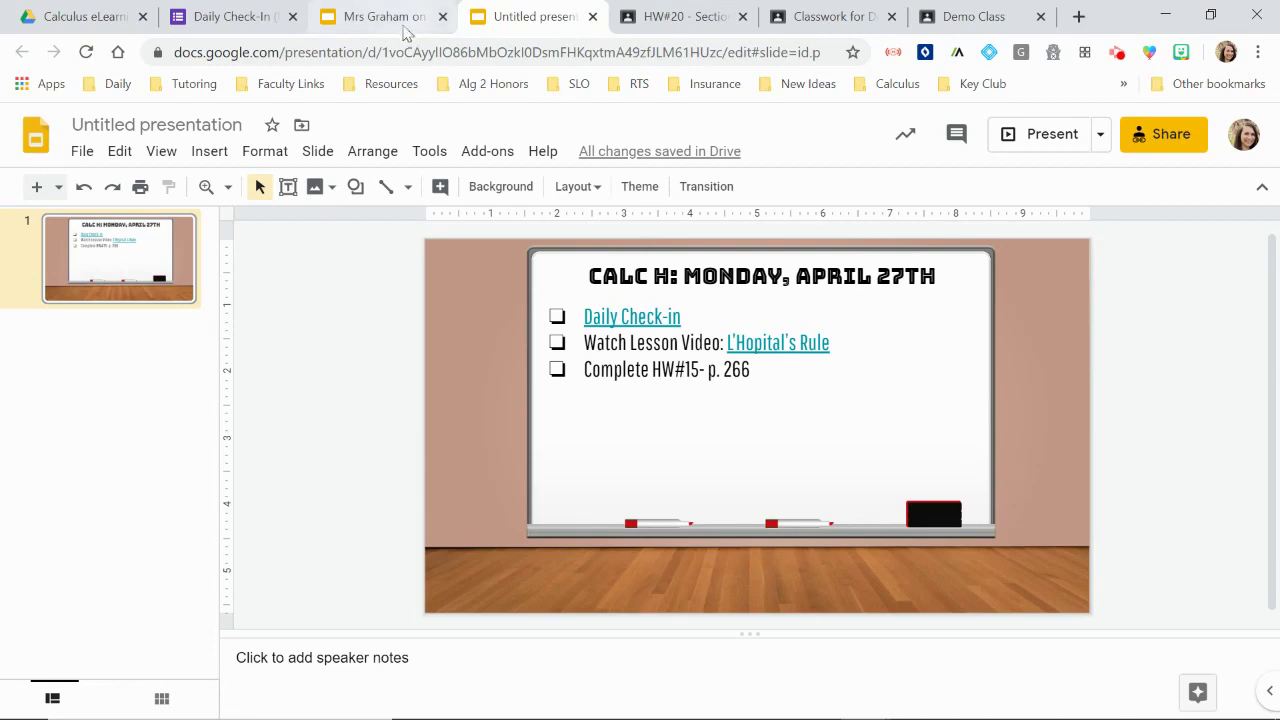
Step: From My Drive, open the eLearning Agenda Slides folder and its eLearning Agenda Slides presentation
click(94, 16)
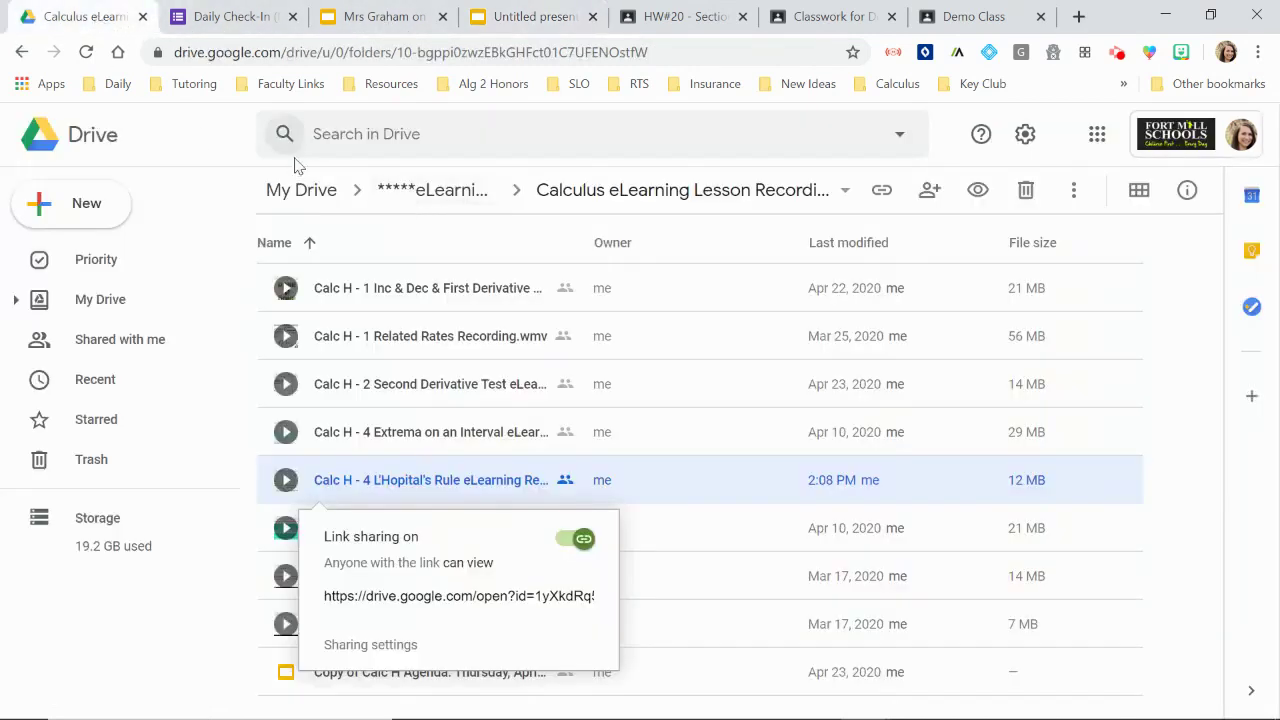
click(300, 190)
scroll(600, 510, down, 3)
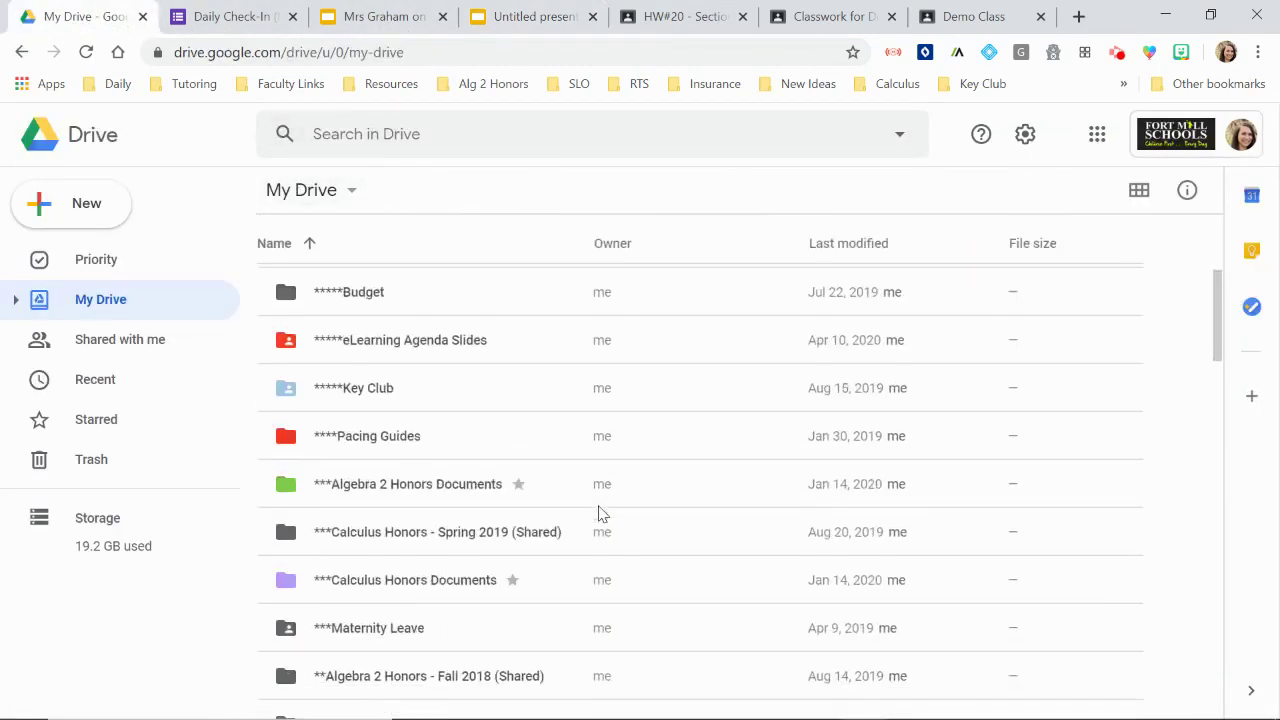
double_click(466, 340)
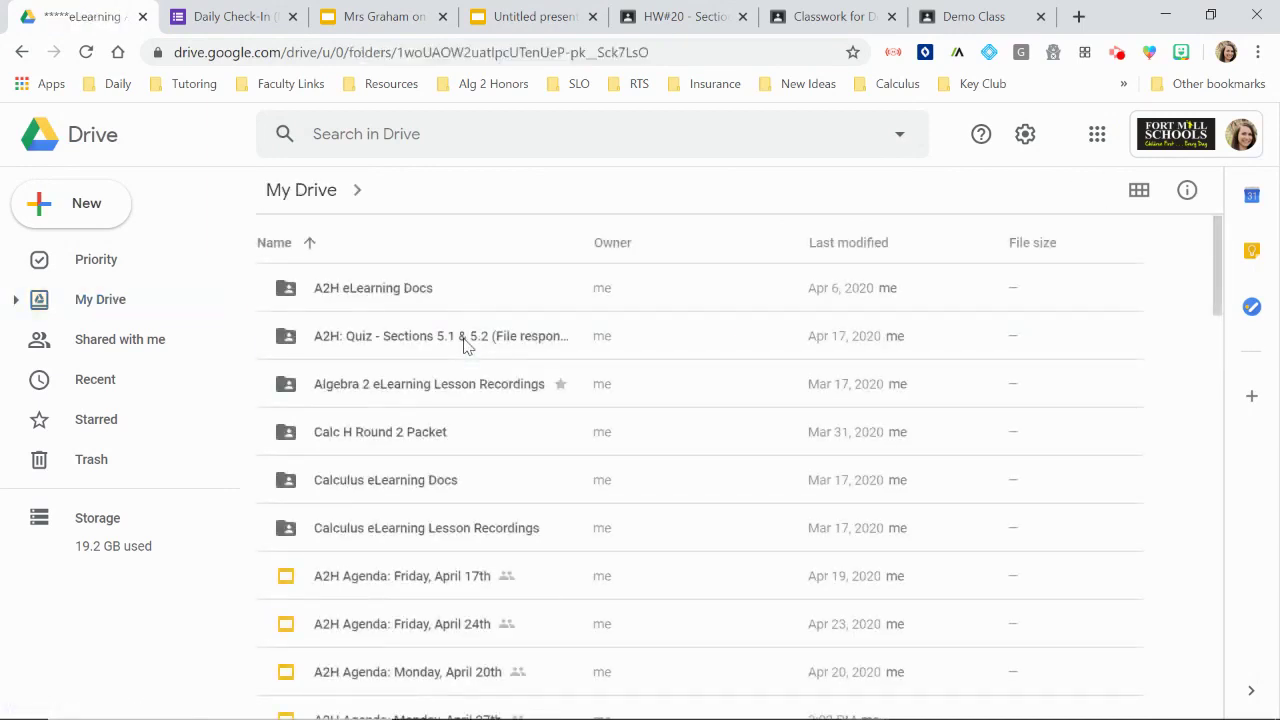
scroll(464, 345, down, 10)
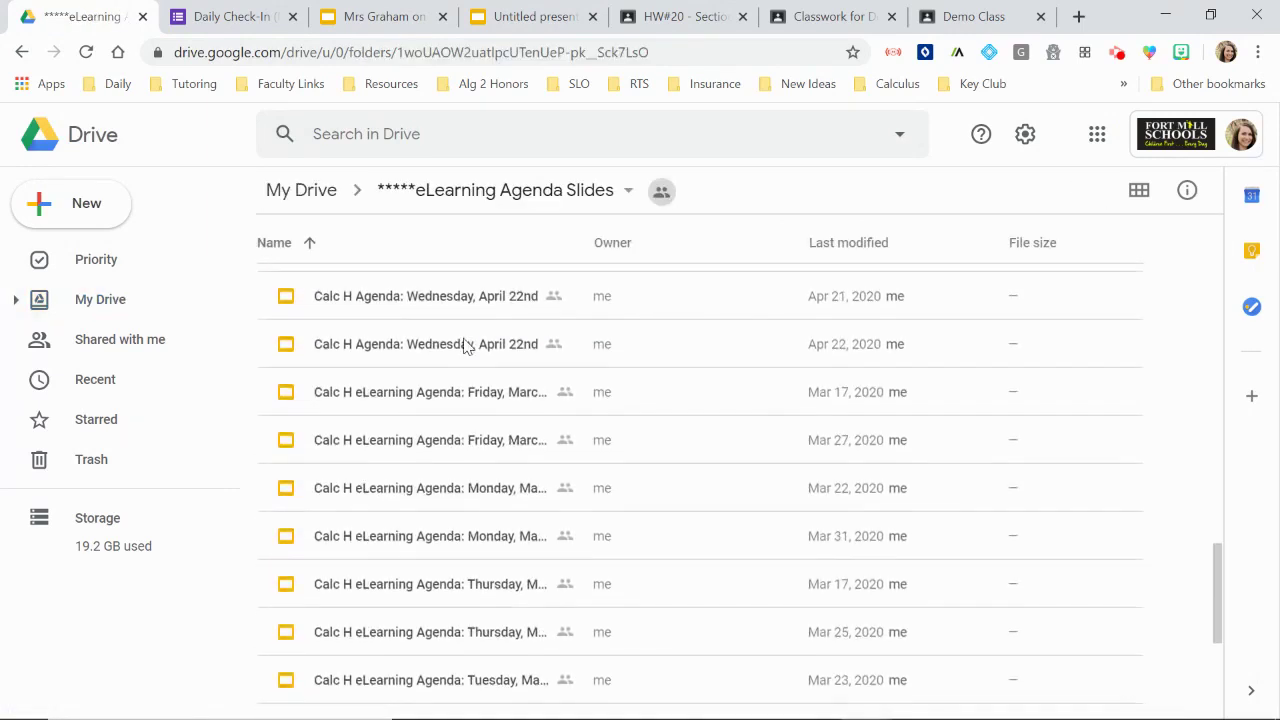
scroll(464, 345, down, 3)
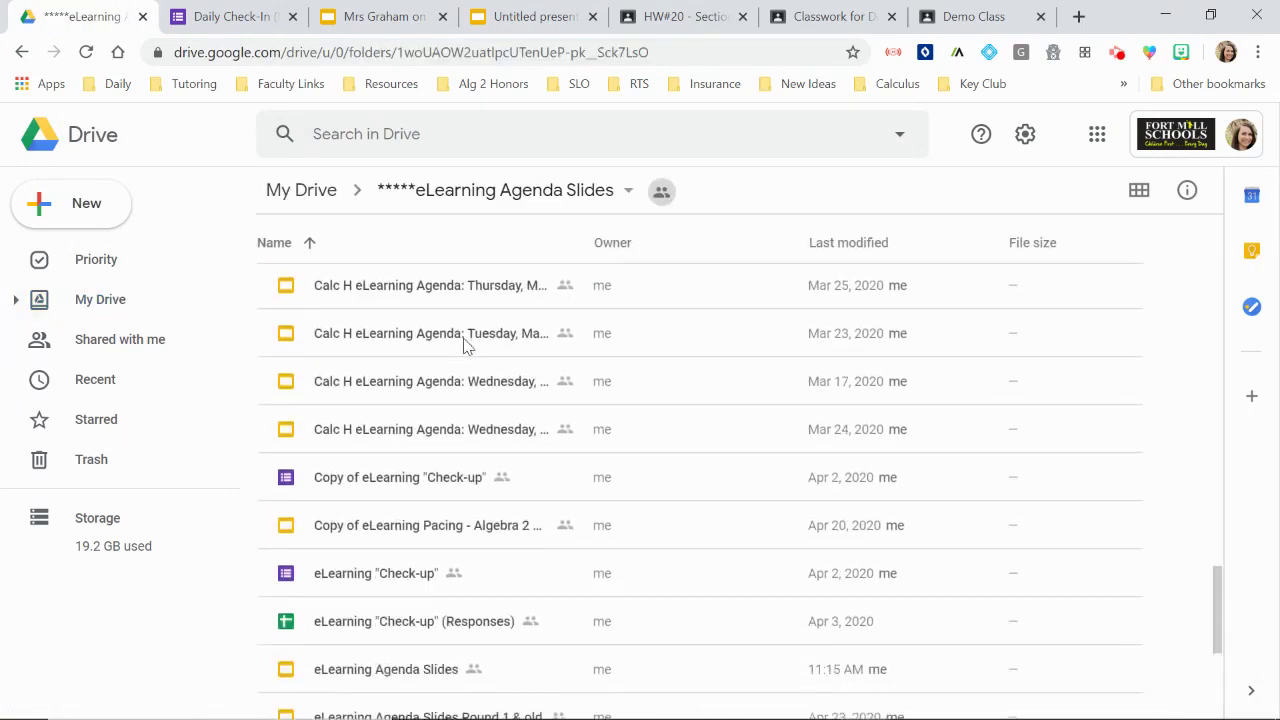
double_click(443, 678)
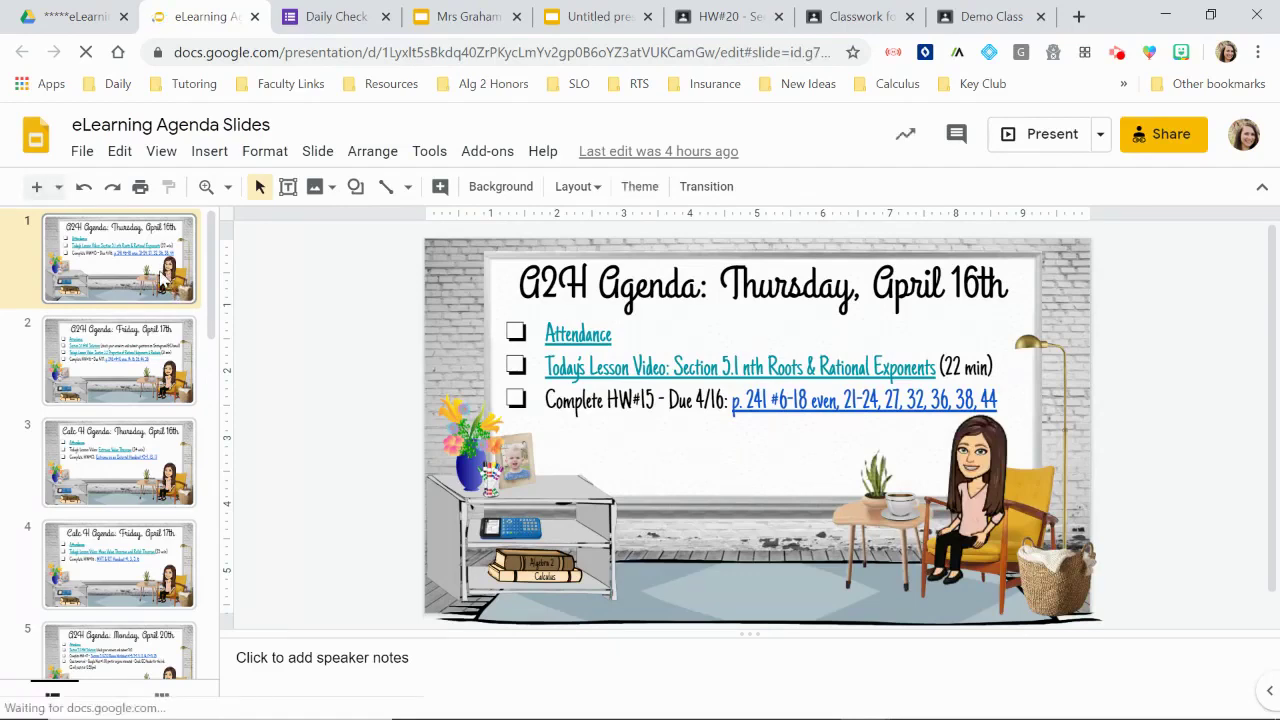
Step: Duplicate slide 16, 'Calc H Agenda: Monday, April 27th', creating its copy as slide 17
scroll(206, 547, down, 5)
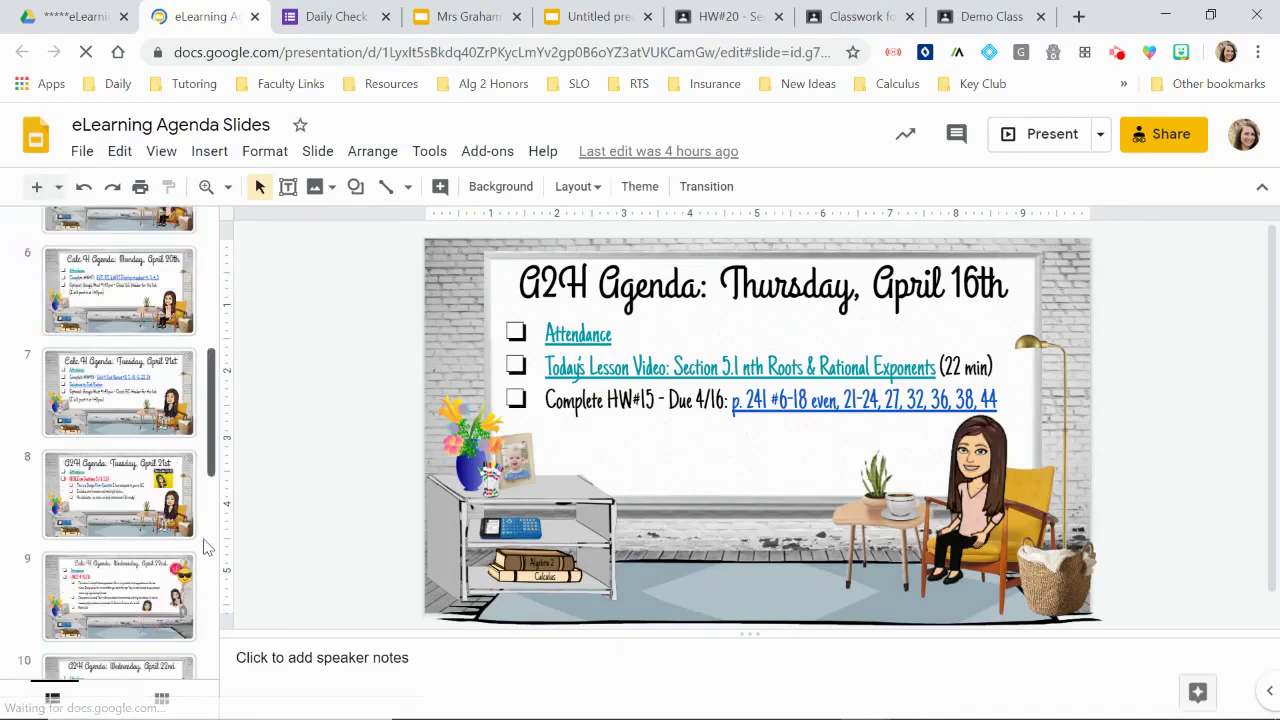
scroll(206, 547, down, 6)
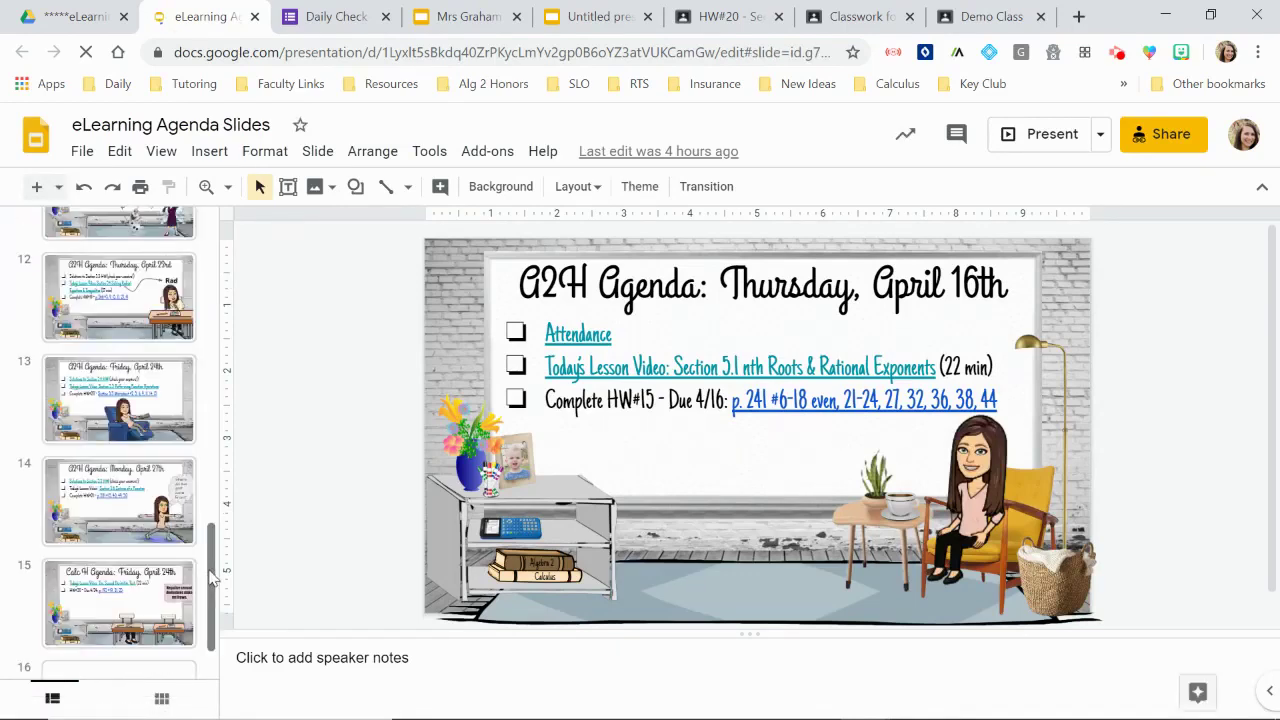
scroll(214, 615, down, 1)
click(145, 633)
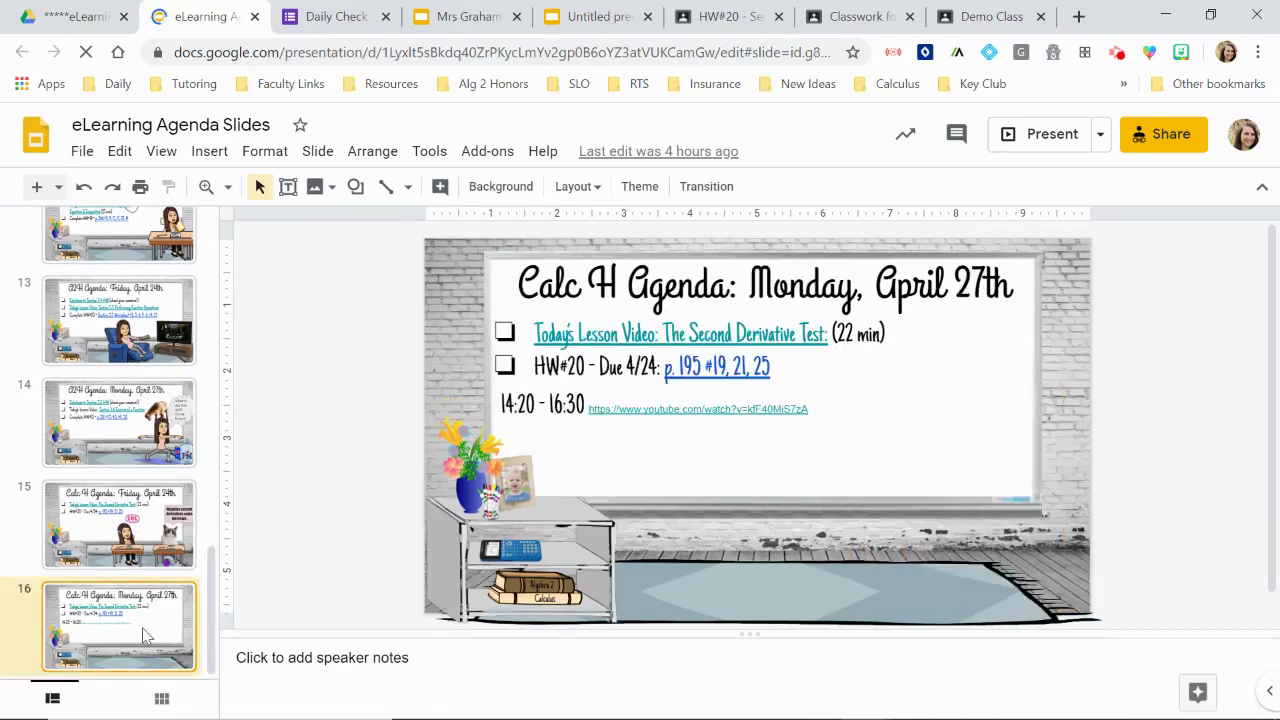
right_click(143, 636)
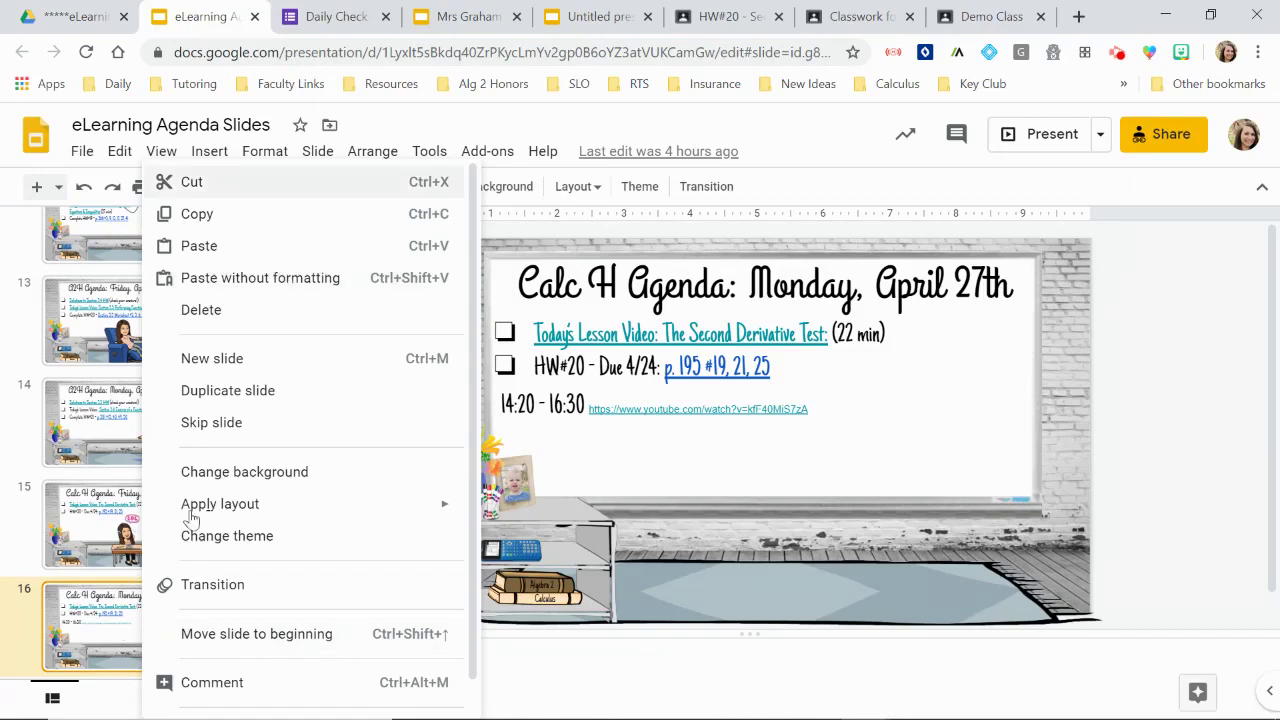
click(275, 392)
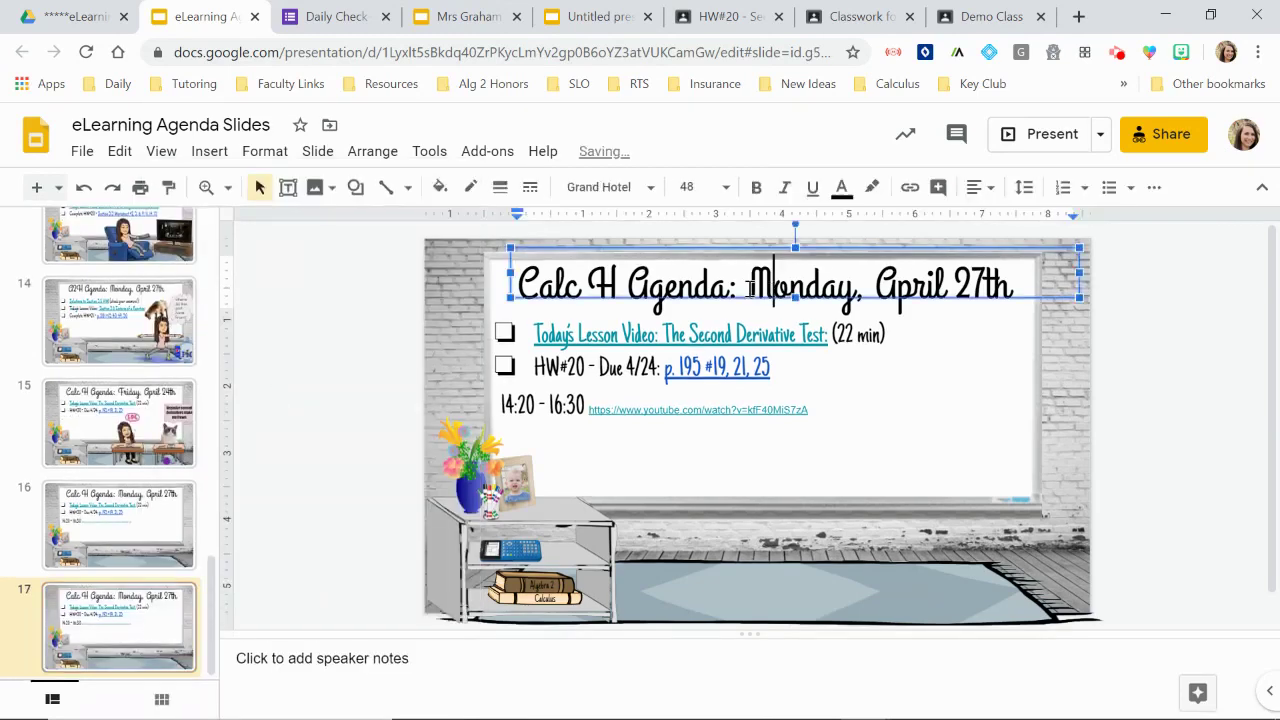
drag(750, 289, 828, 303)
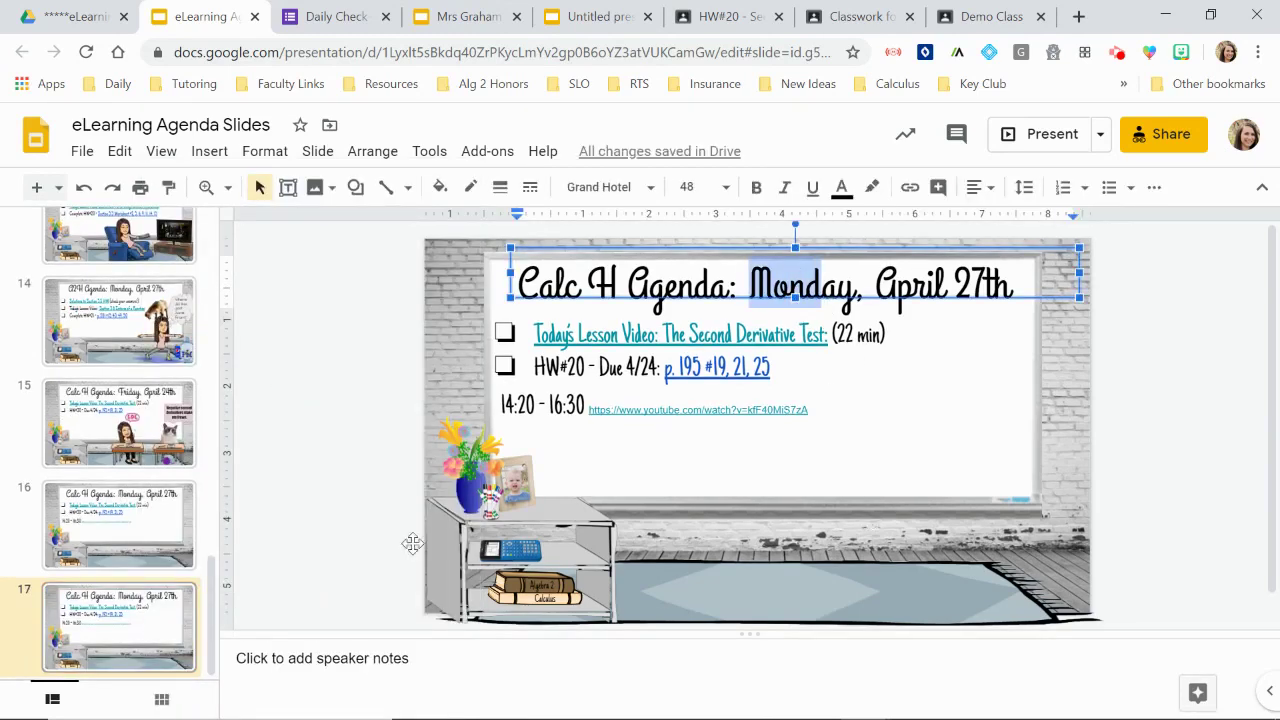
click(347, 433)
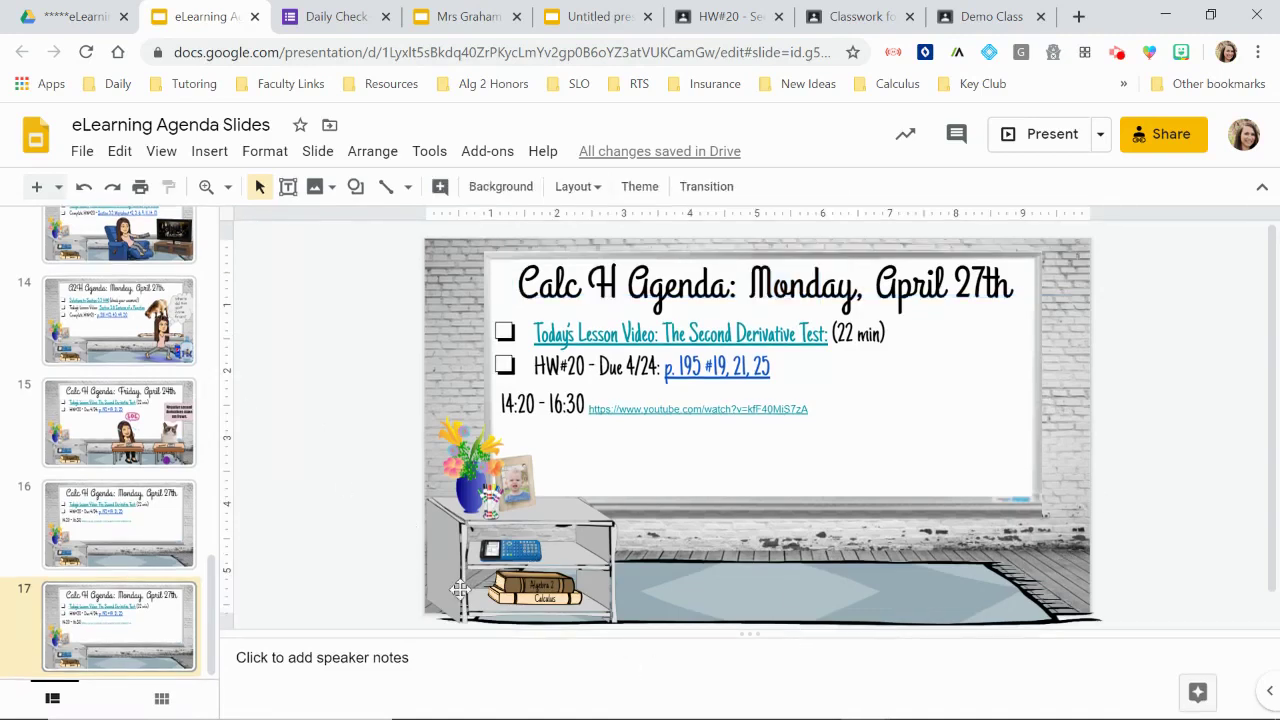
scroll(178, 390, up, 2)
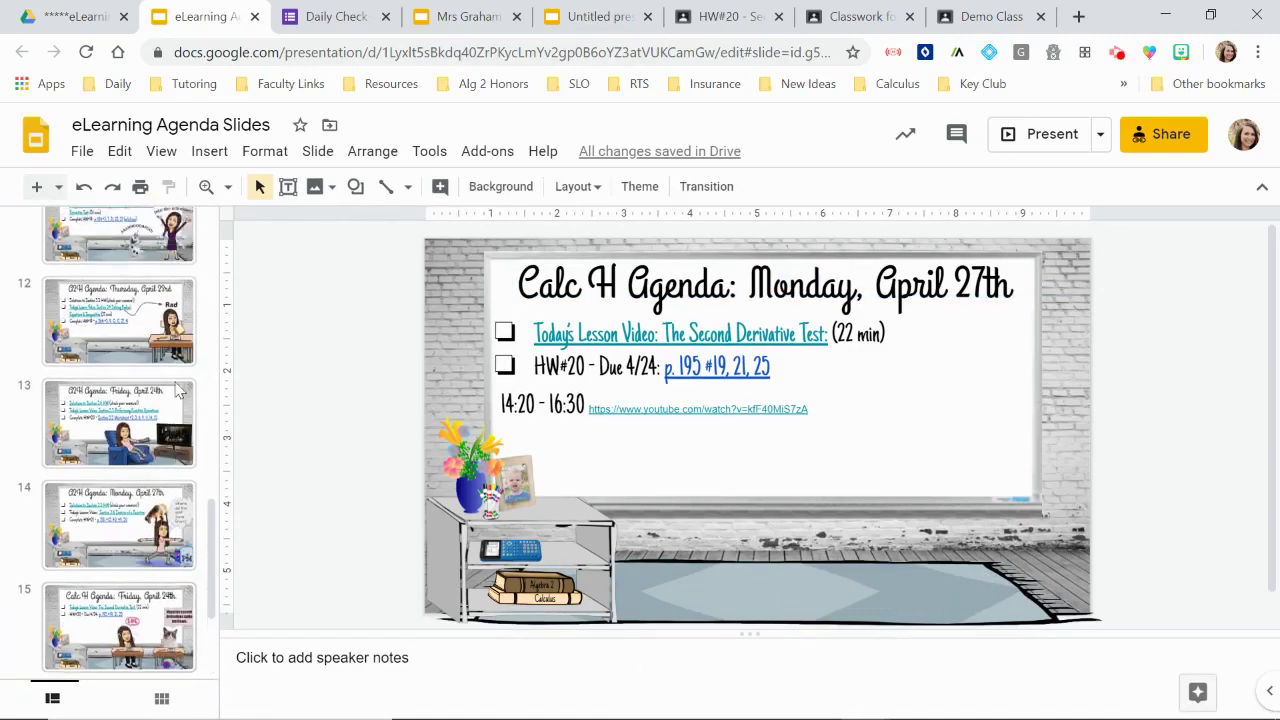
scroll(178, 390, up, 3)
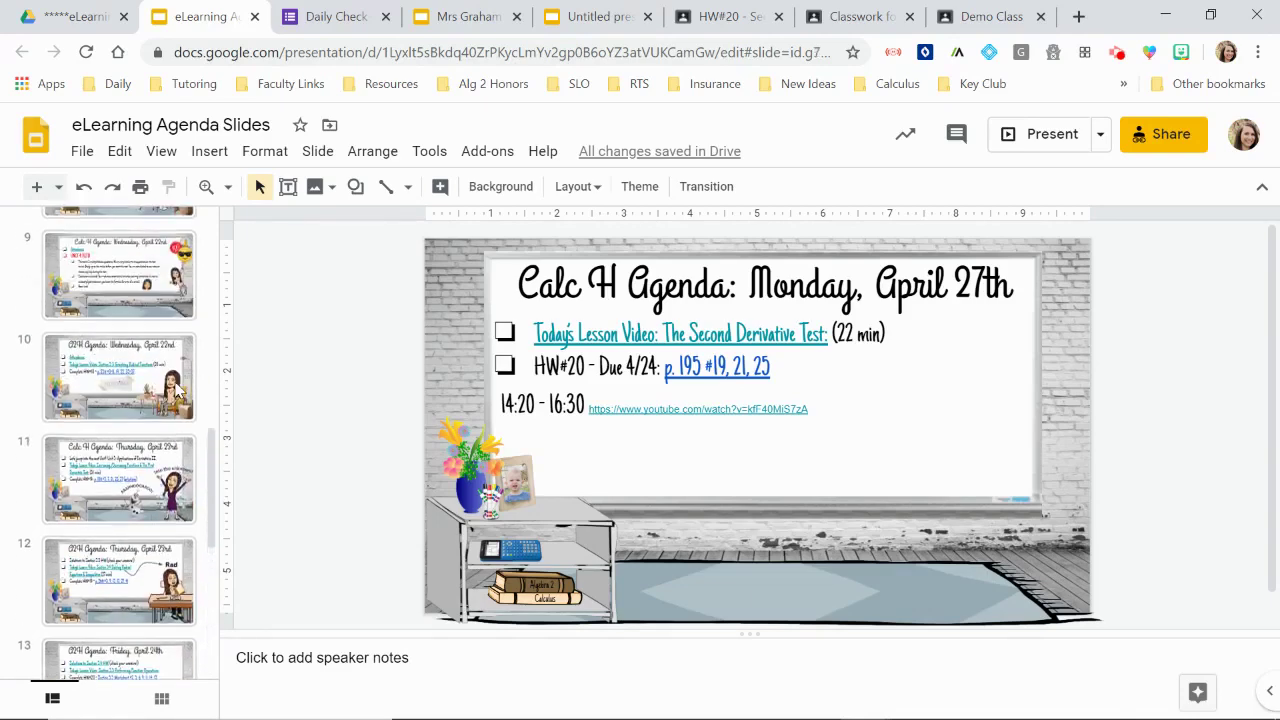
Step: Browse the agenda slides from Wednesday, April 22nd through A2H Friday, April 24th
click(178, 390)
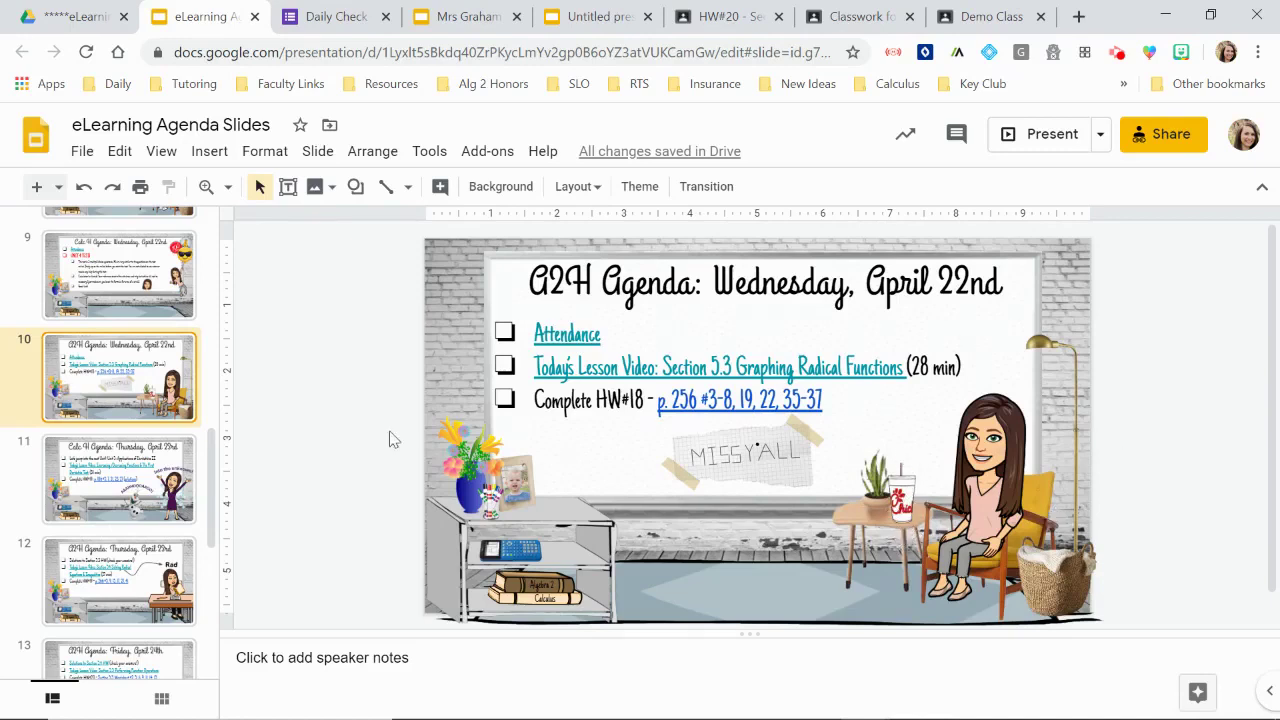
click(128, 486)
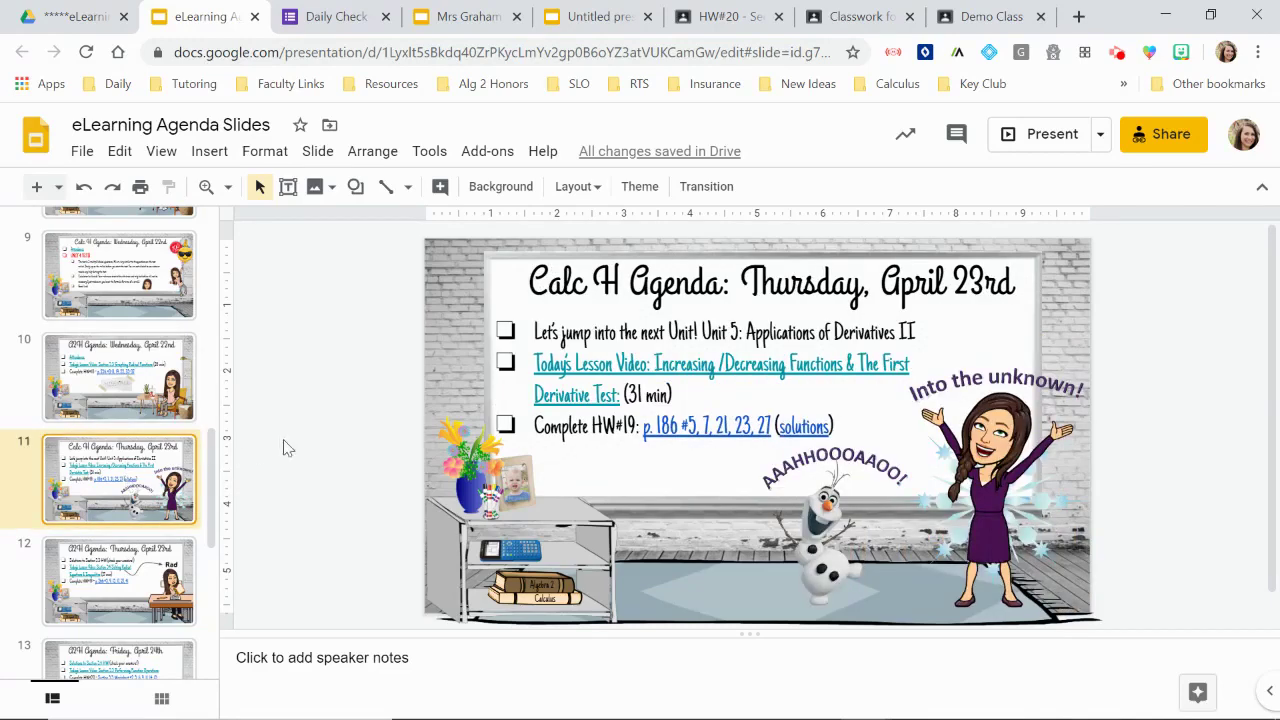
scroll(320, 456, down, 1)
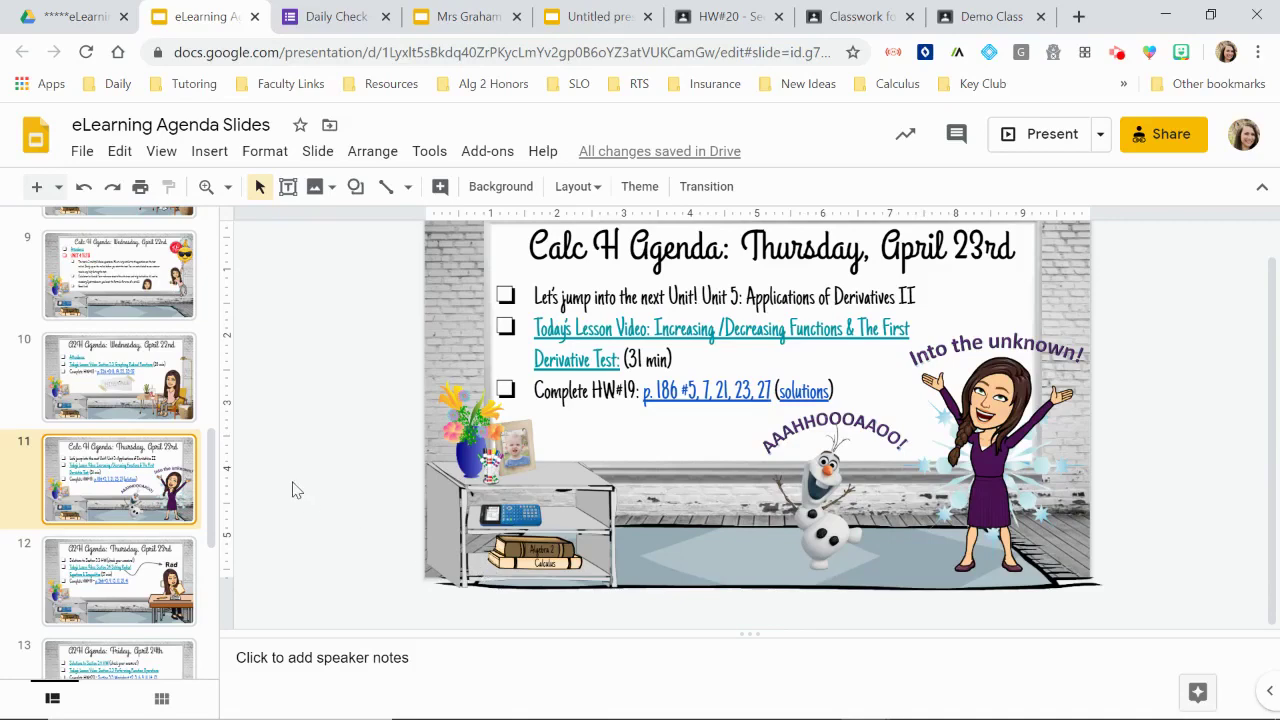
click(122, 590)
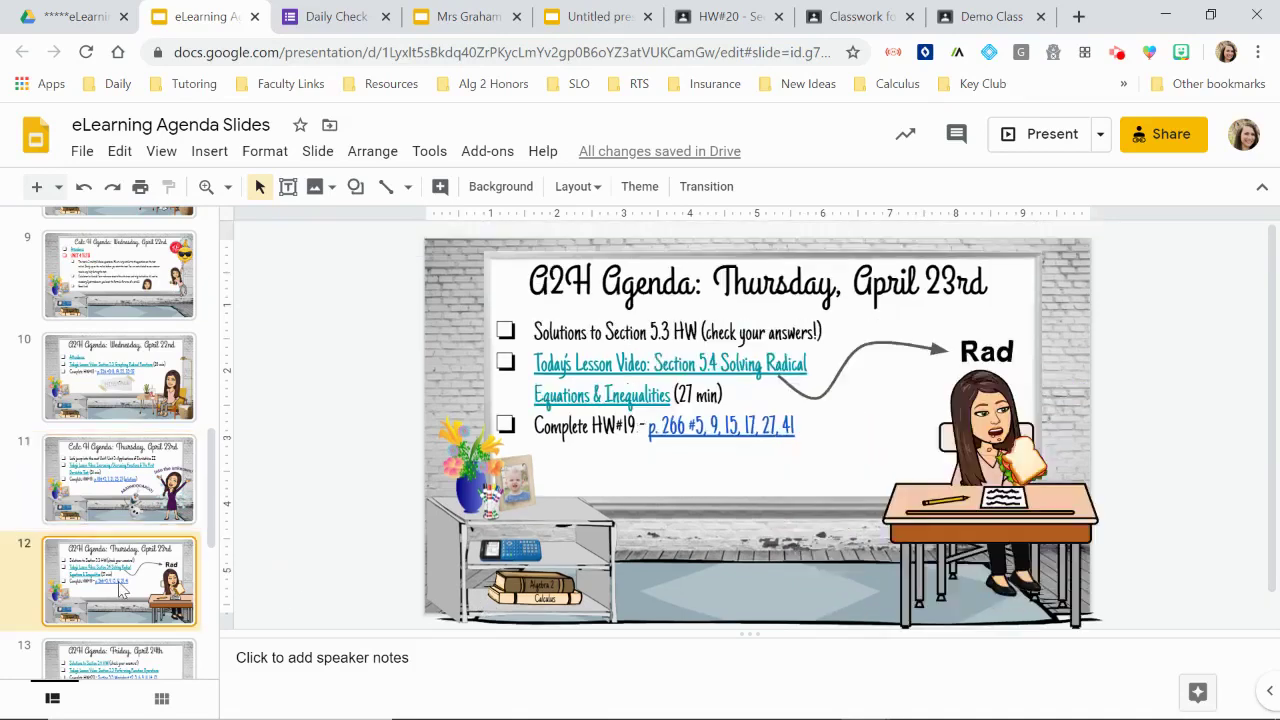
drag(212, 520, 214, 594)
click(135, 466)
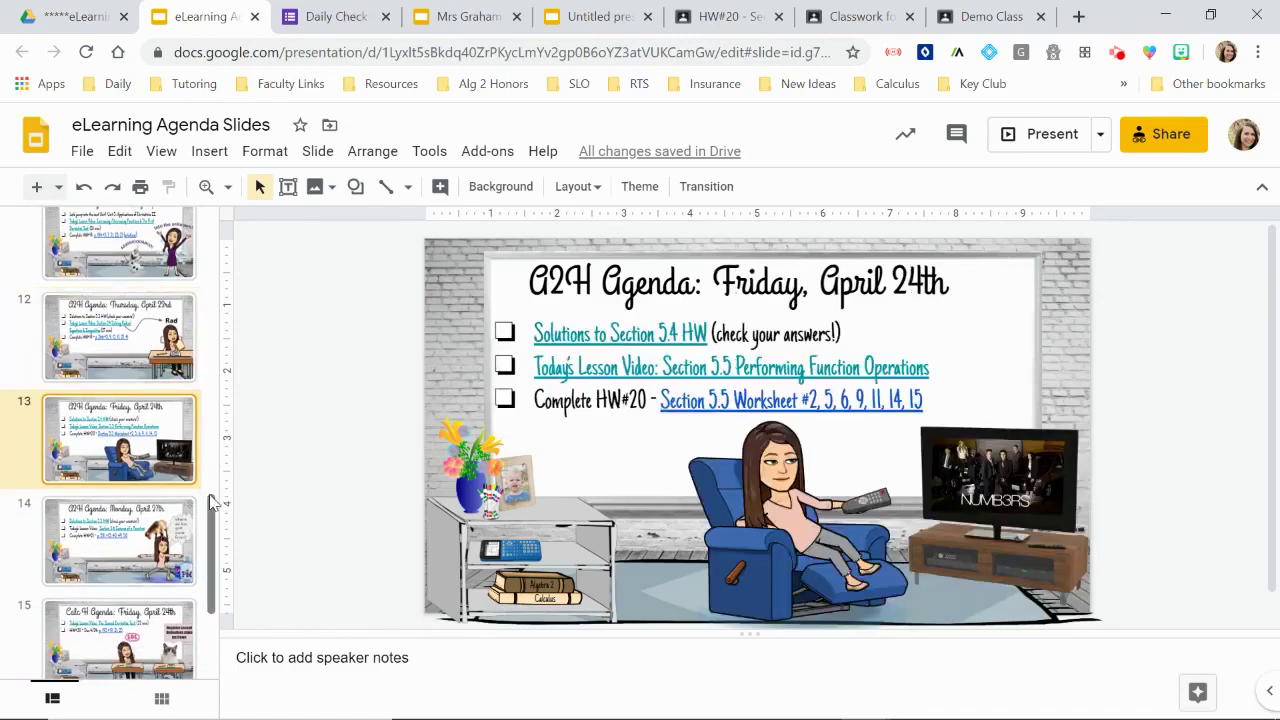
drag(214, 512, 215, 534)
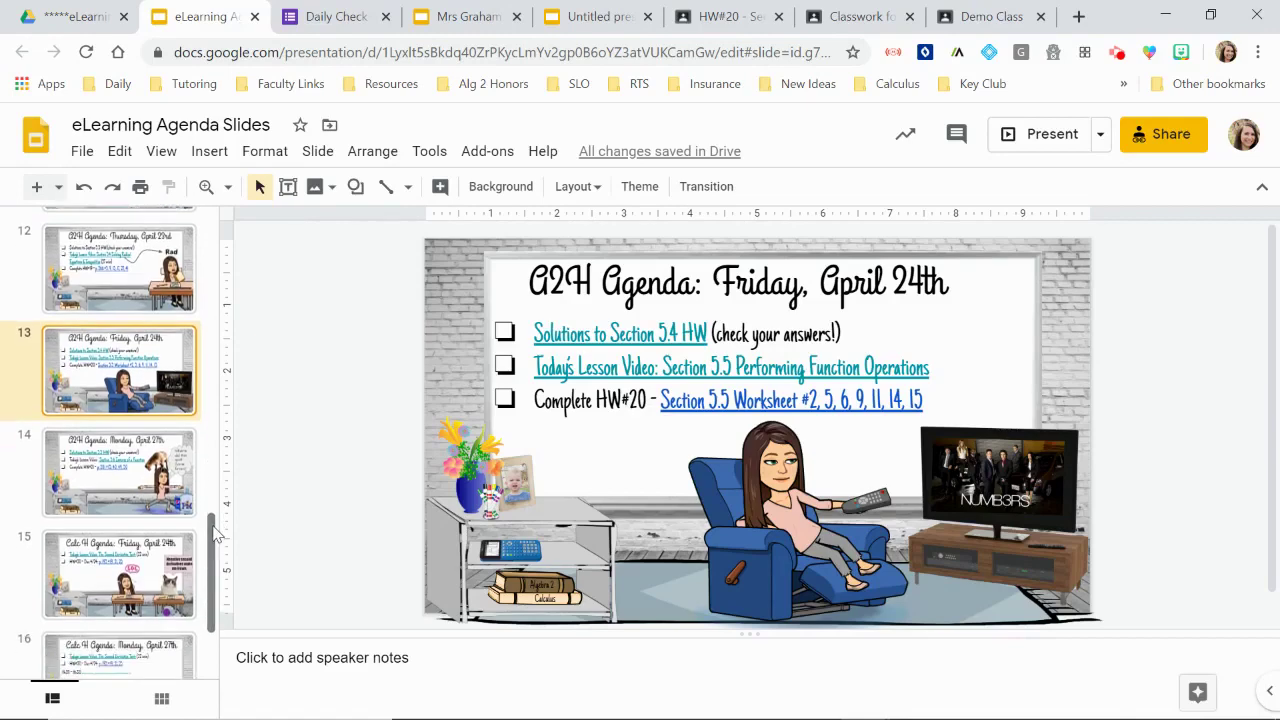
Step: Show slide 14, 'A2H Agenda: Monday, April 27th', in the editor
click(143, 478)
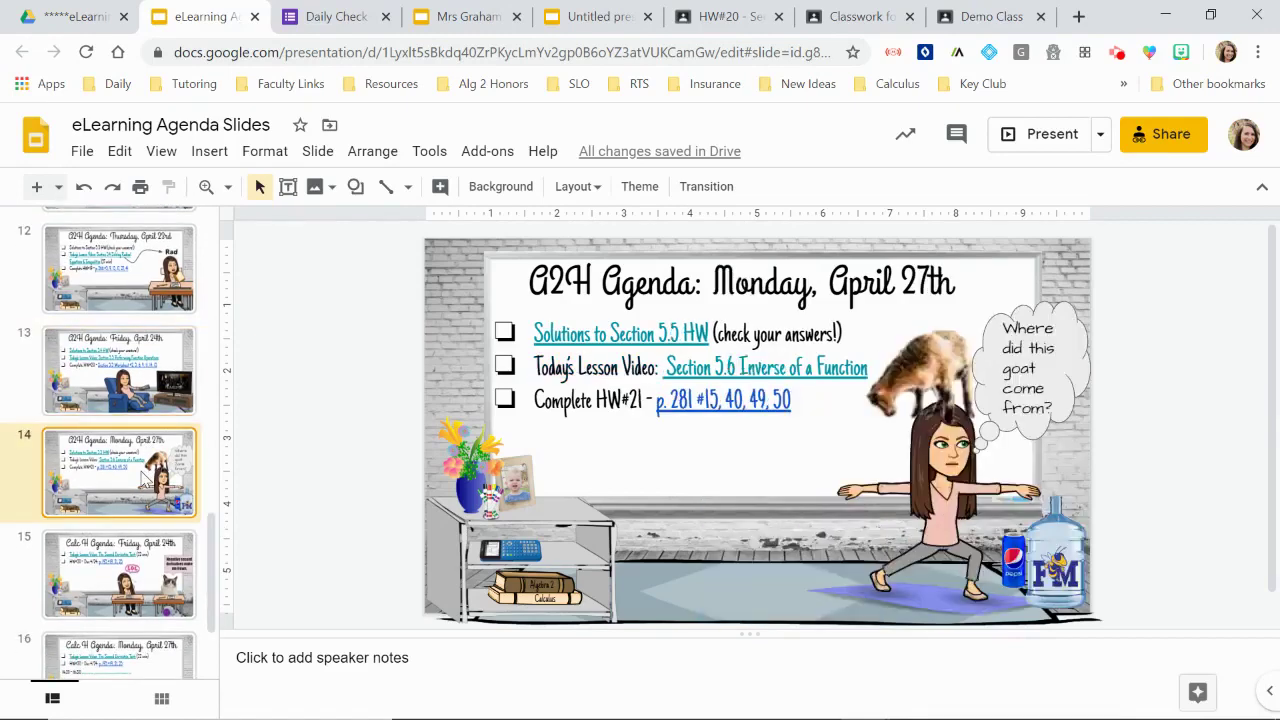
click(145, 600)
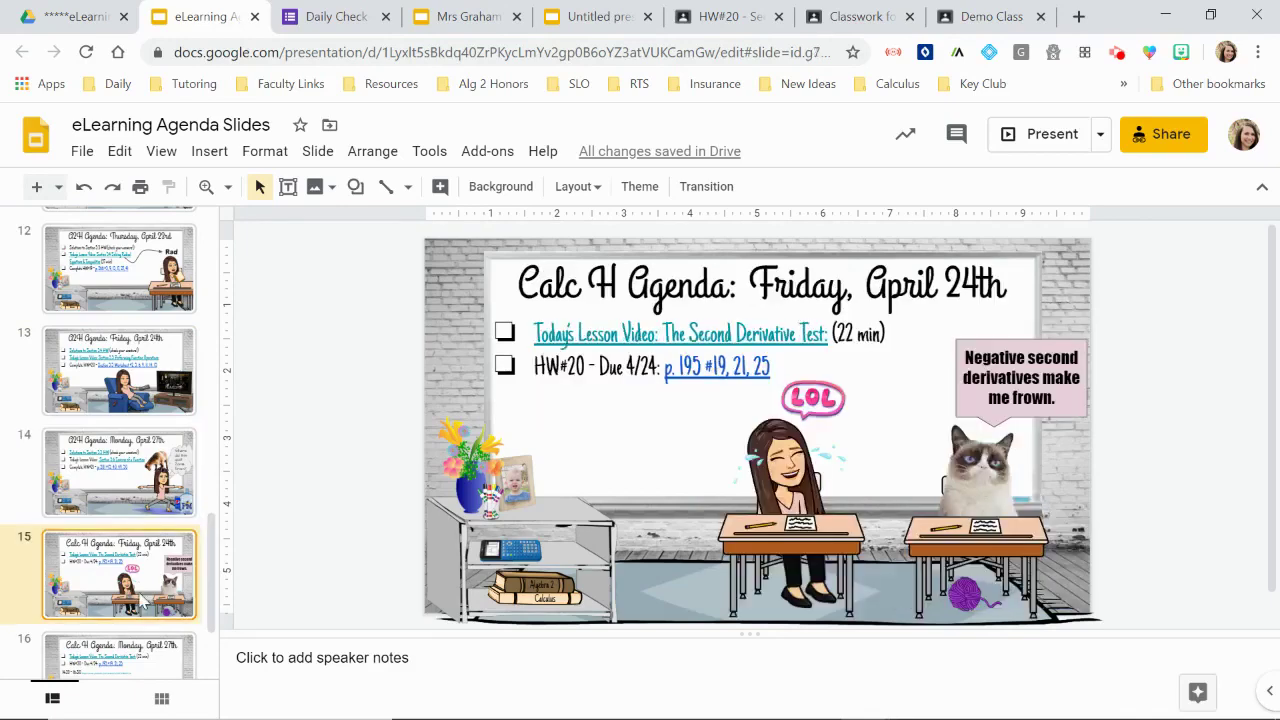
drag(215, 540, 222, 567)
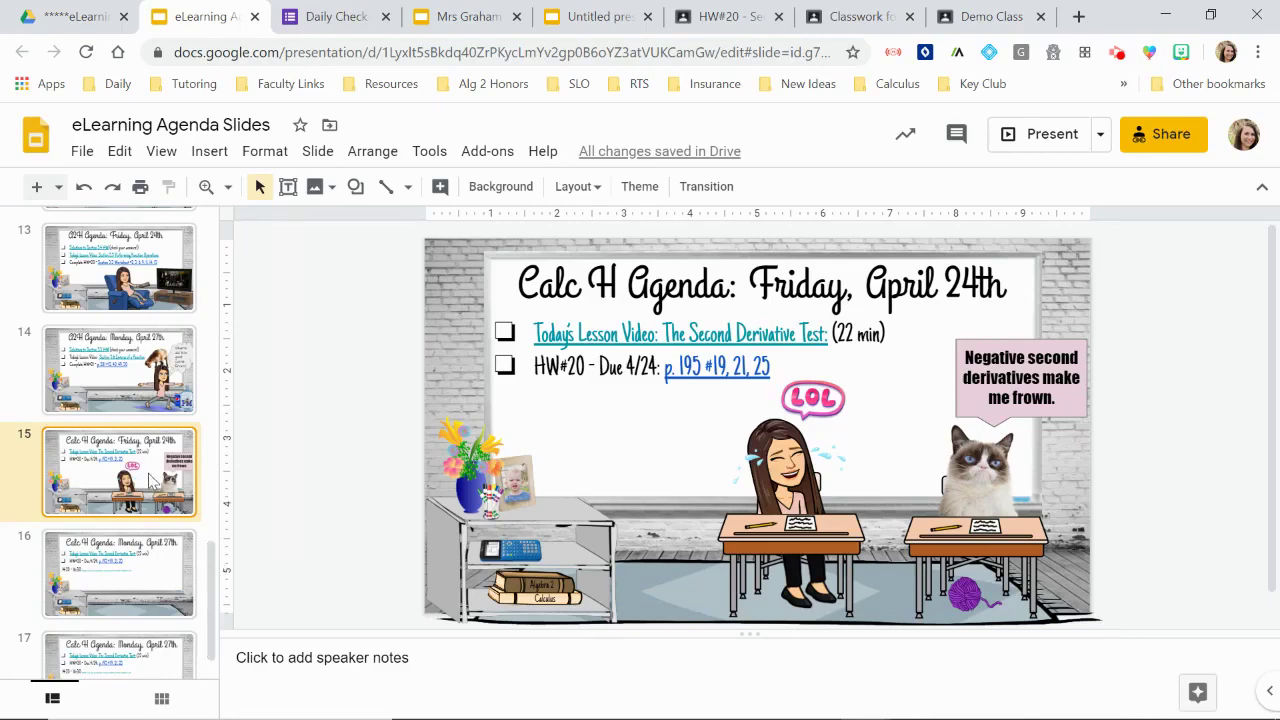
scroll(150, 480, down, 1)
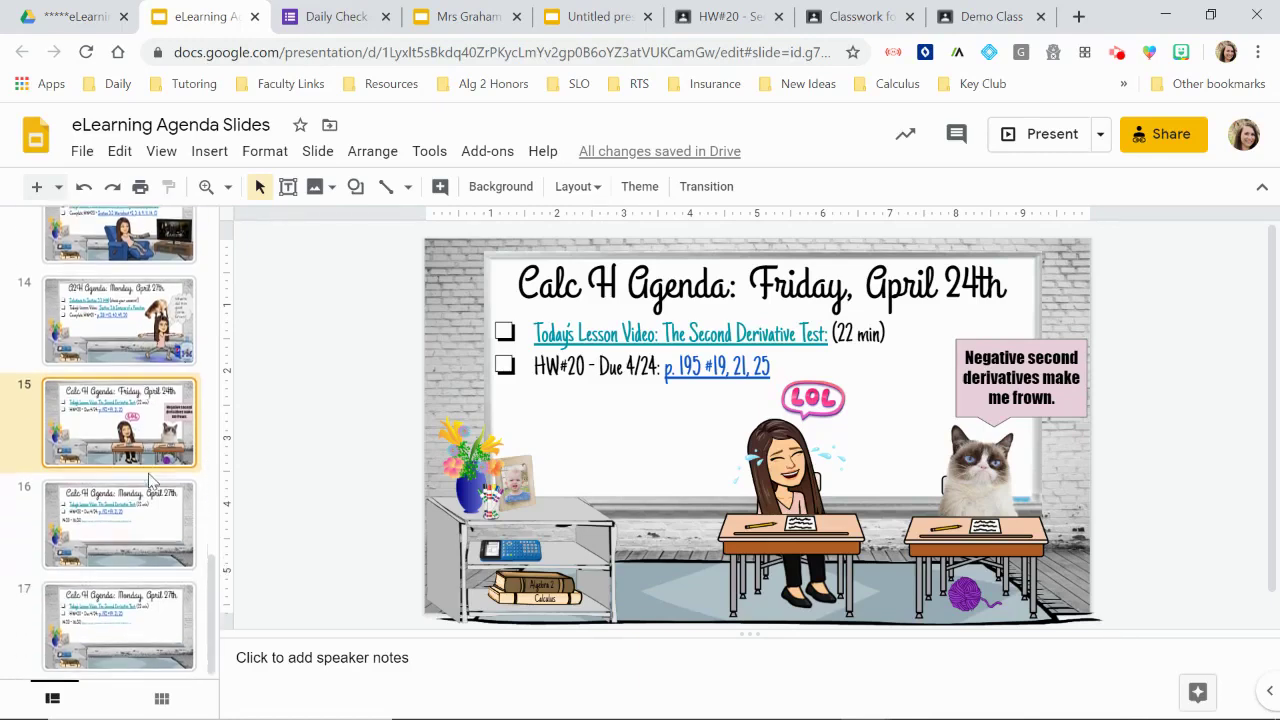
scroll(150, 480, up, 1)
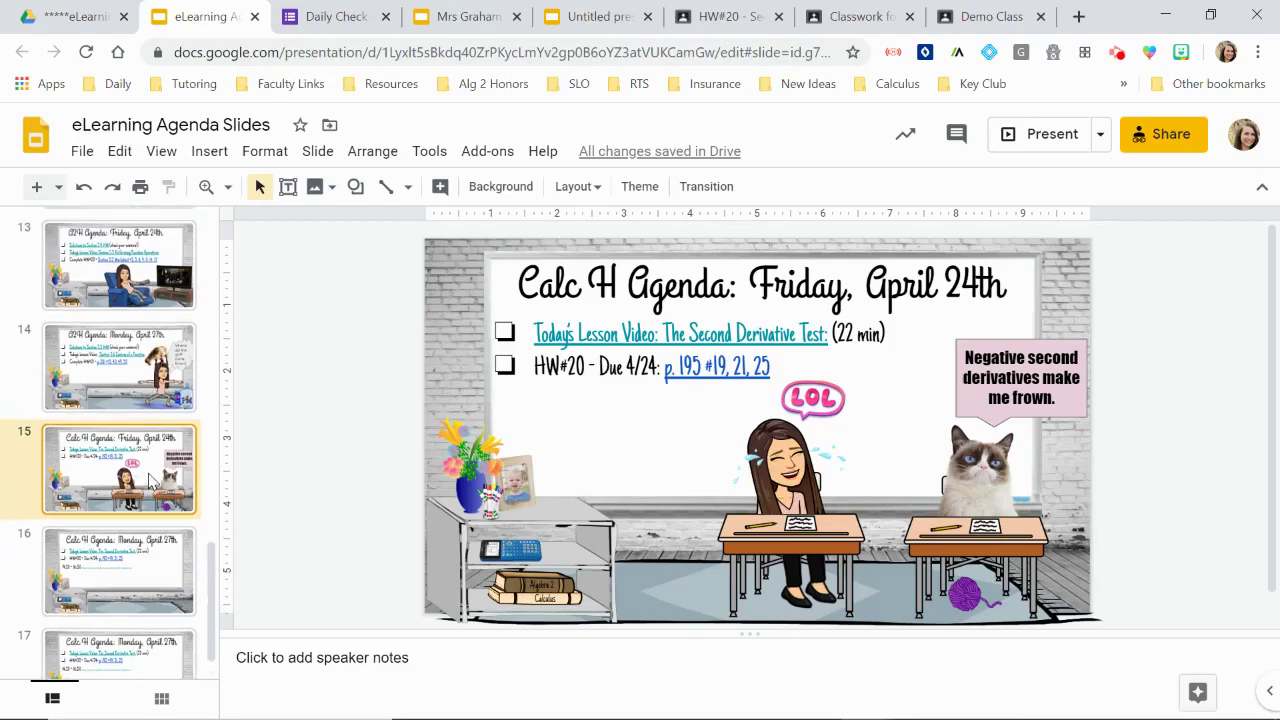
click(136, 404)
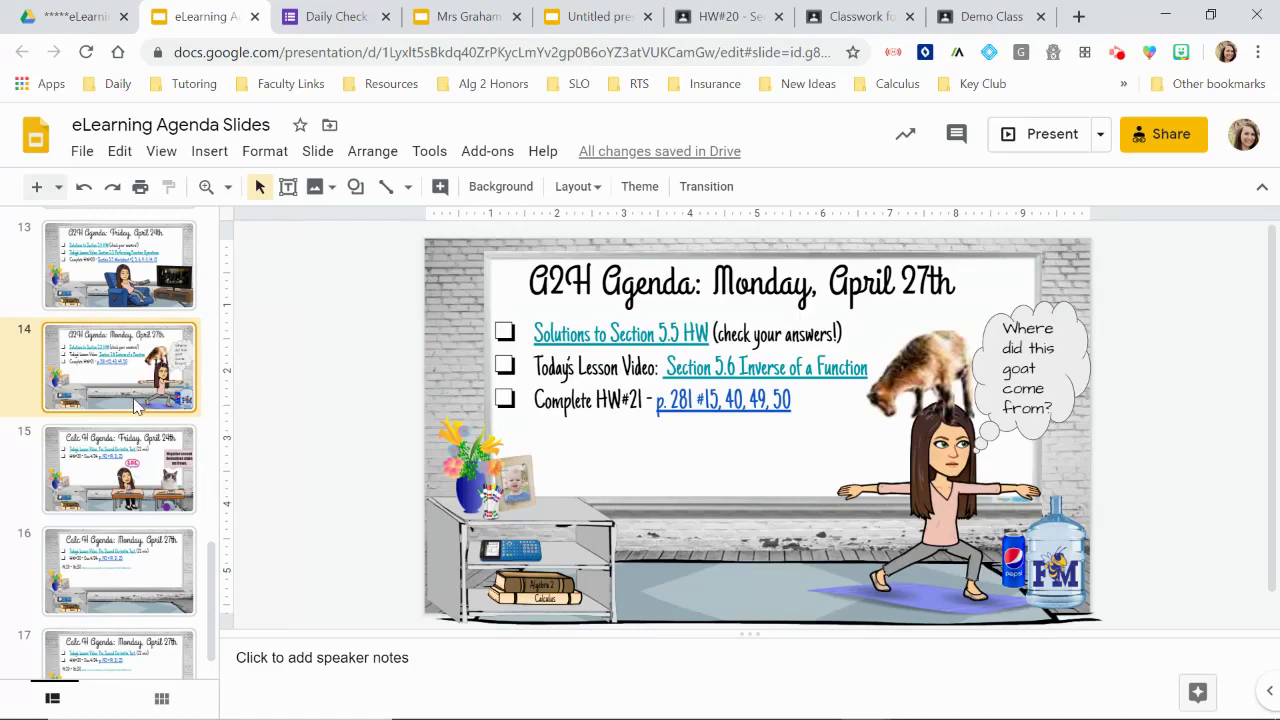
Step: Copy the selected Monday slide into a new deck named 'A2H Agenda: Monday, April 27th'
right_click(136, 404)
click(96, 390)
click(84, 156)
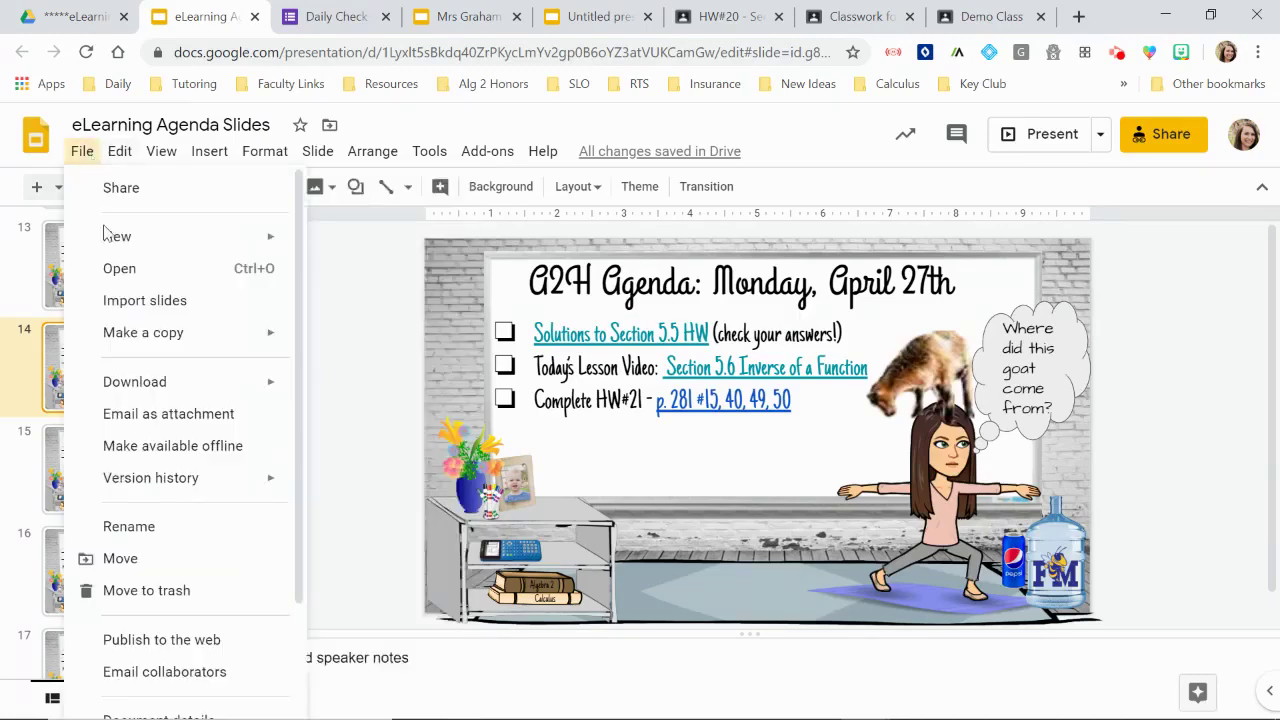
mouse_move(155, 334)
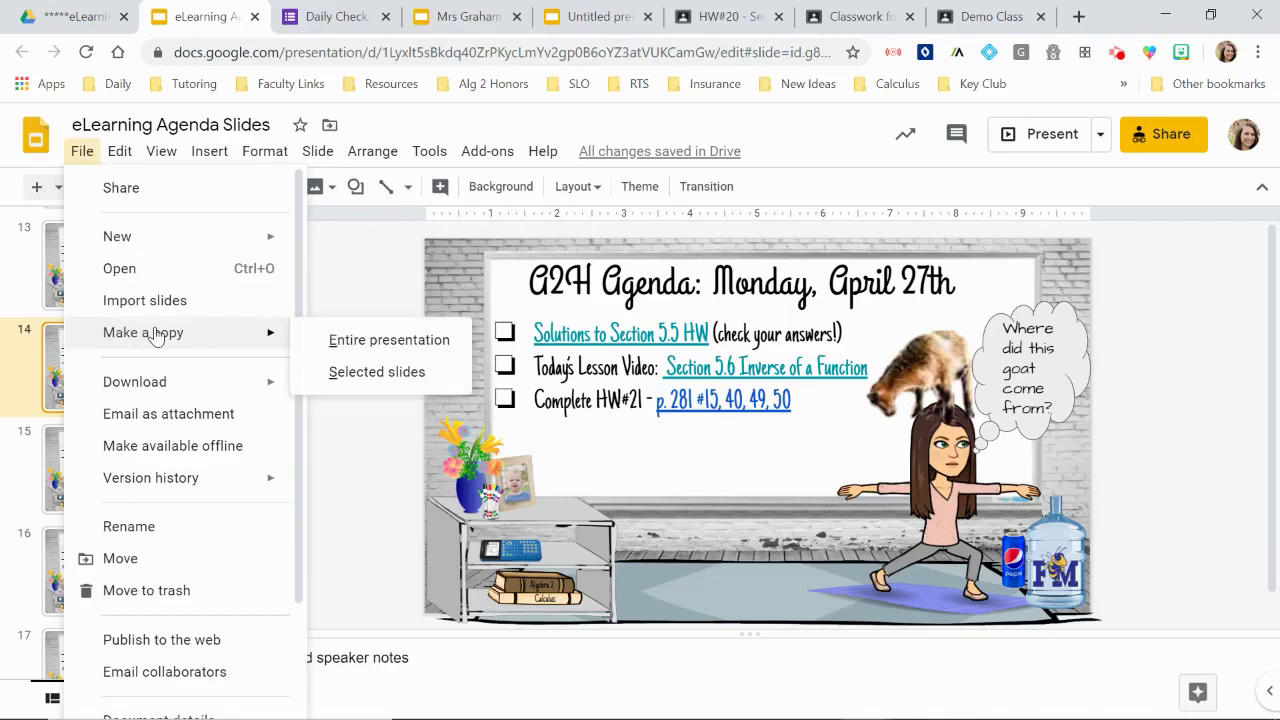
click(378, 372)
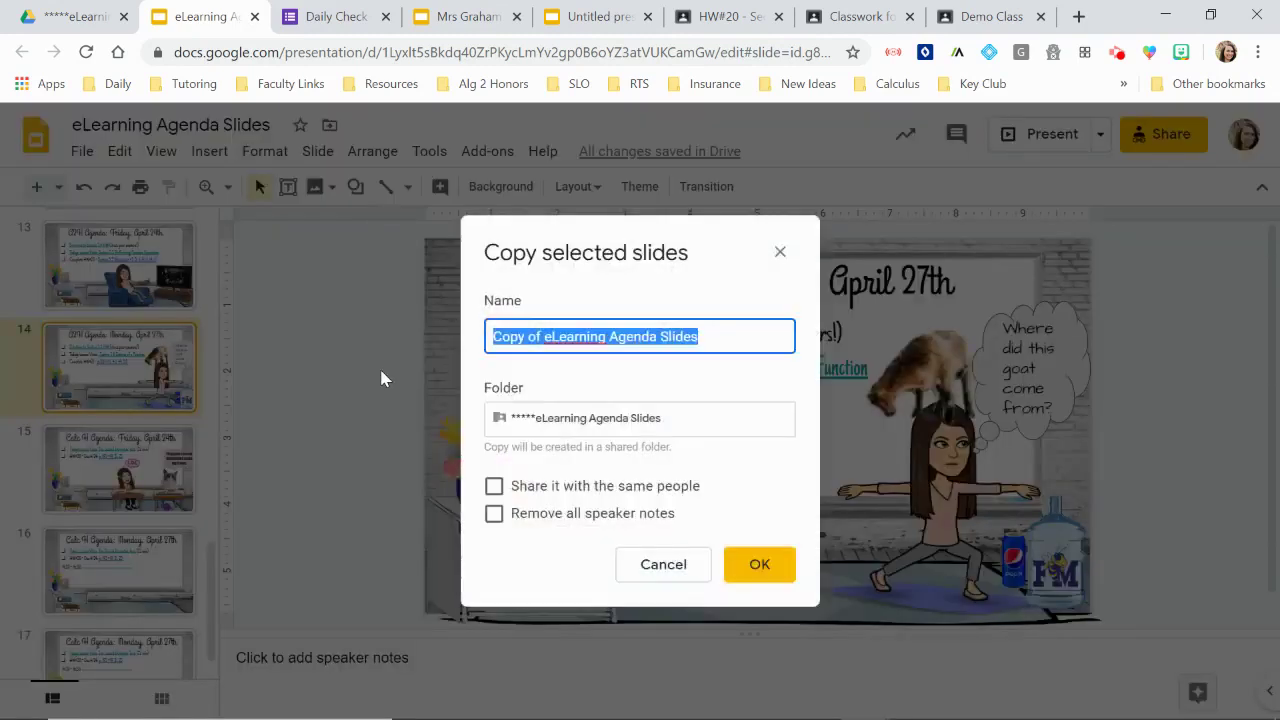
text(A2H)
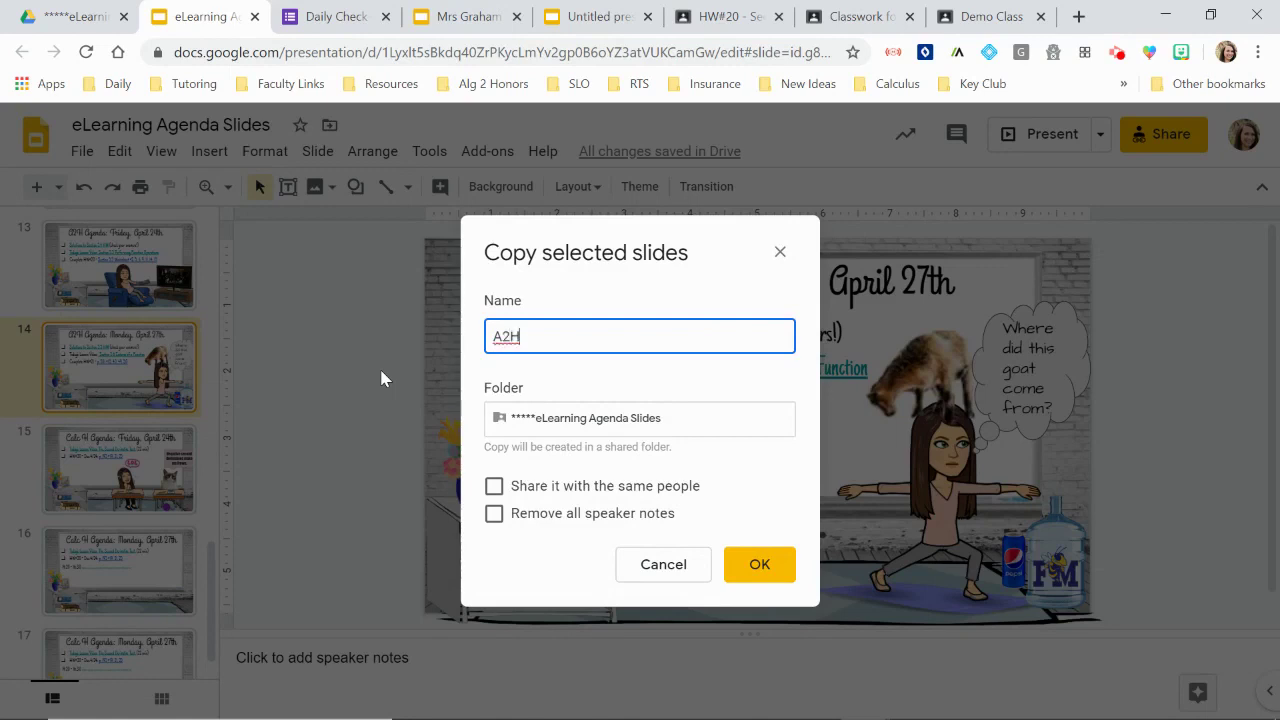
text( Agenda: Monday, April 27th)
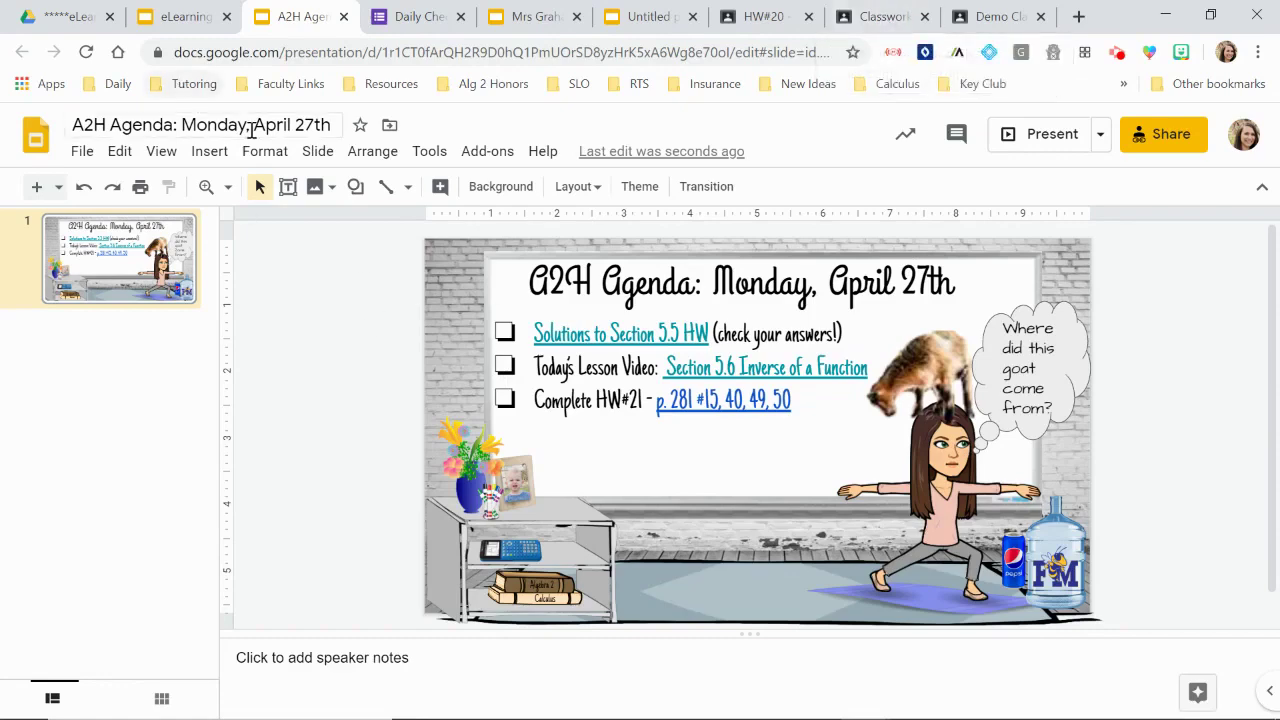
click(885, 15)
scroll(753, 309, up, 1)
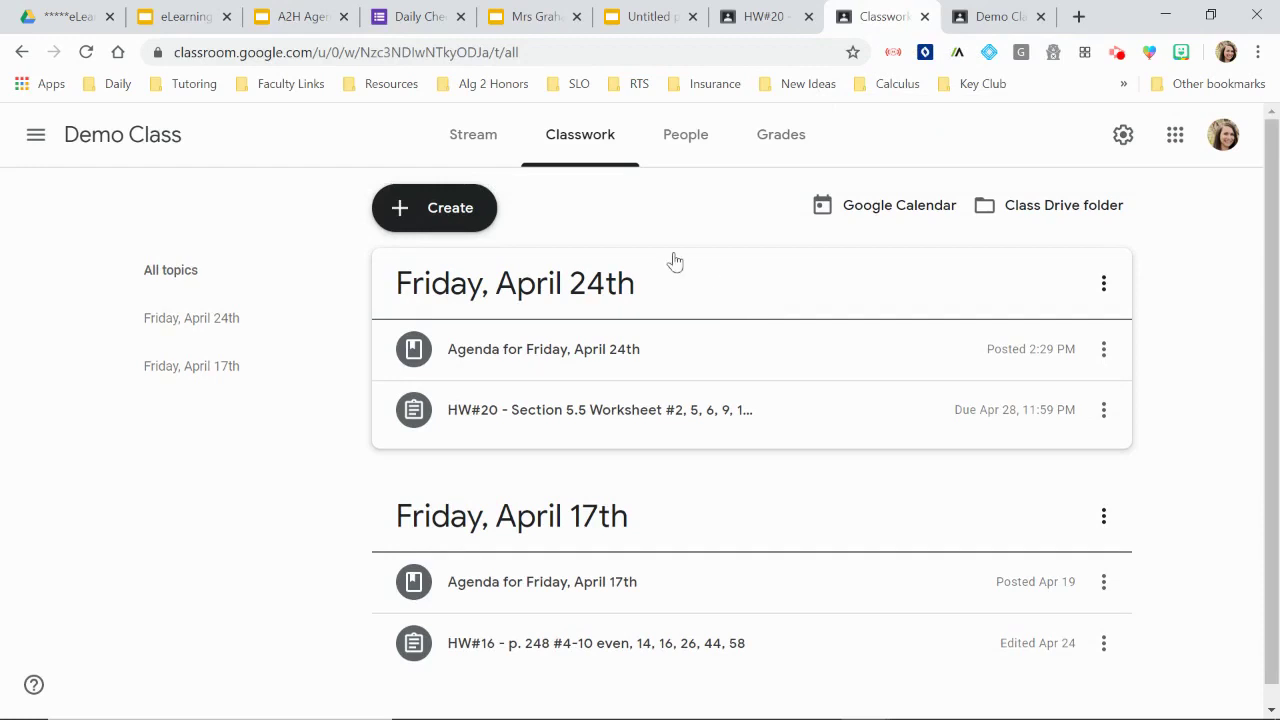
Step: Create a Demo Class Material post titled 'Agenda for Monday, April 27th'
click(474, 149)
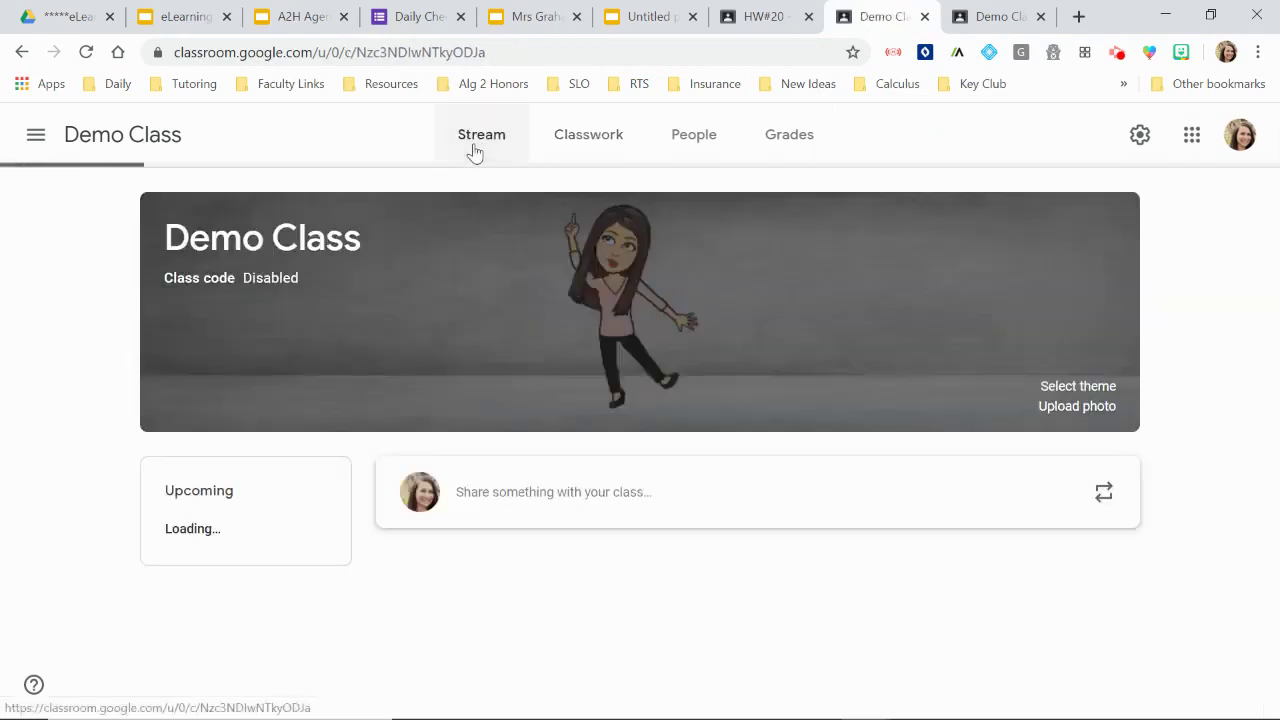
click(578, 141)
click(458, 203)
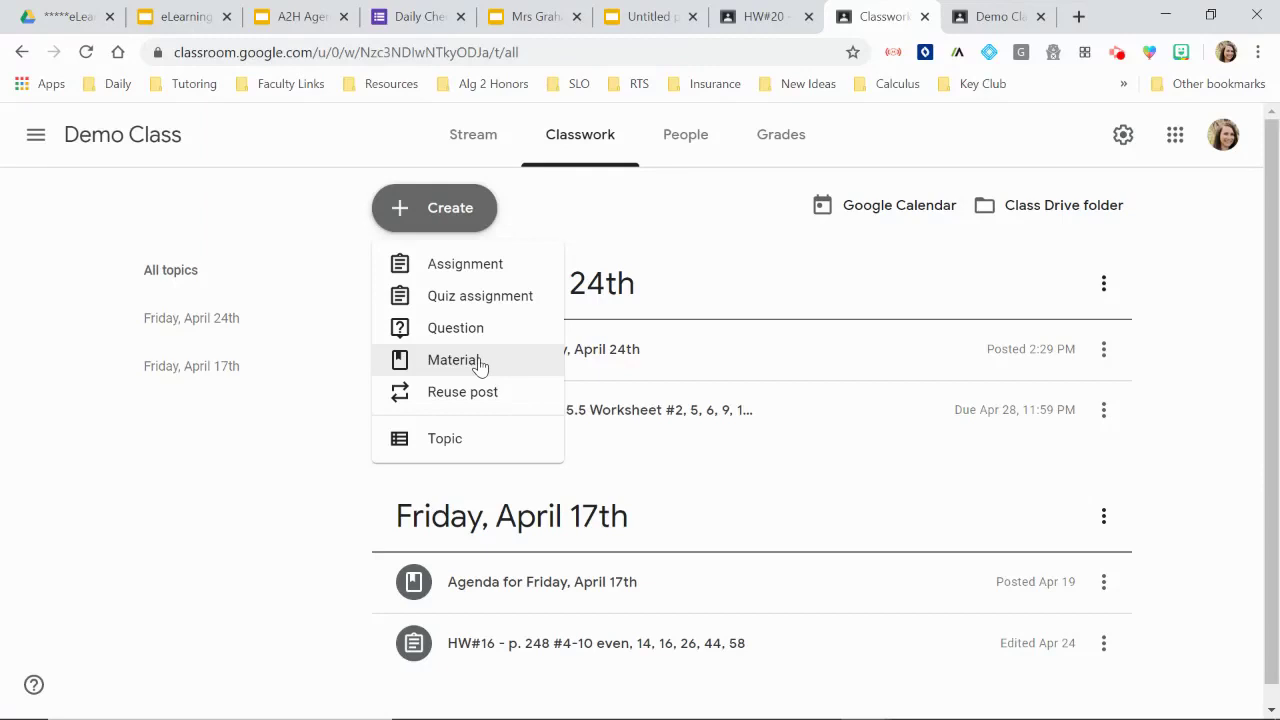
click(478, 364)
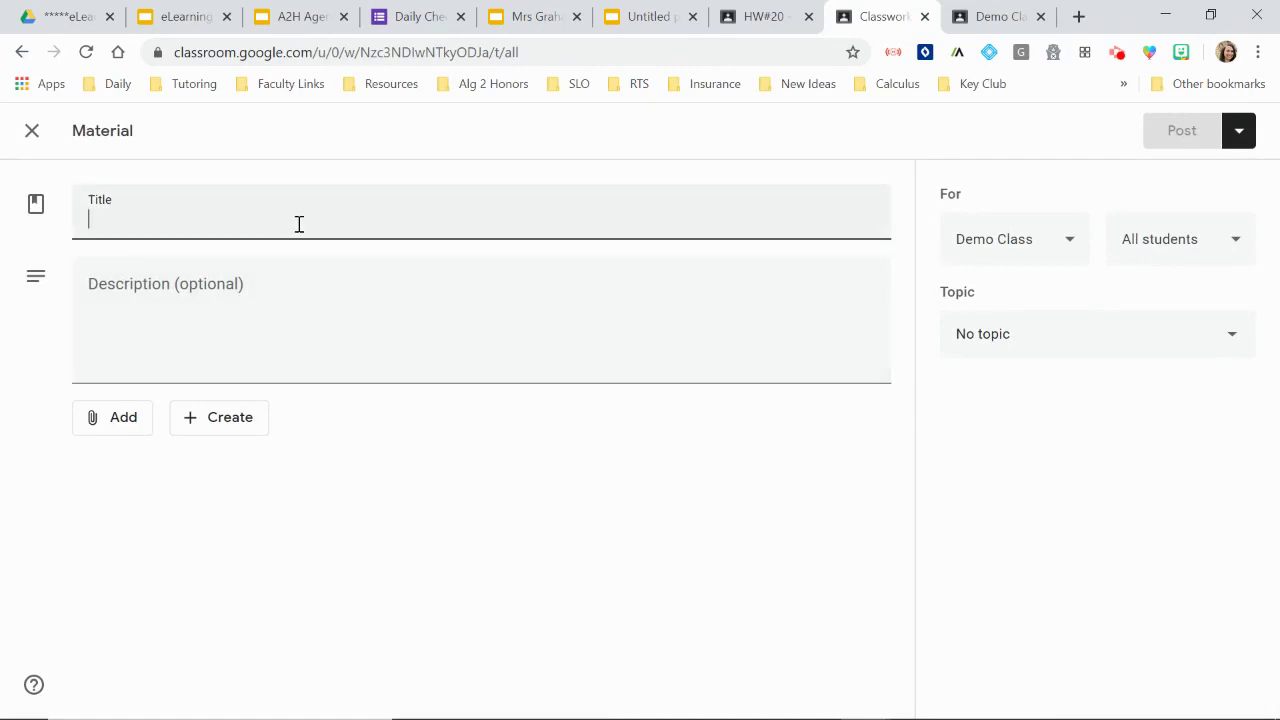
text(Ag)
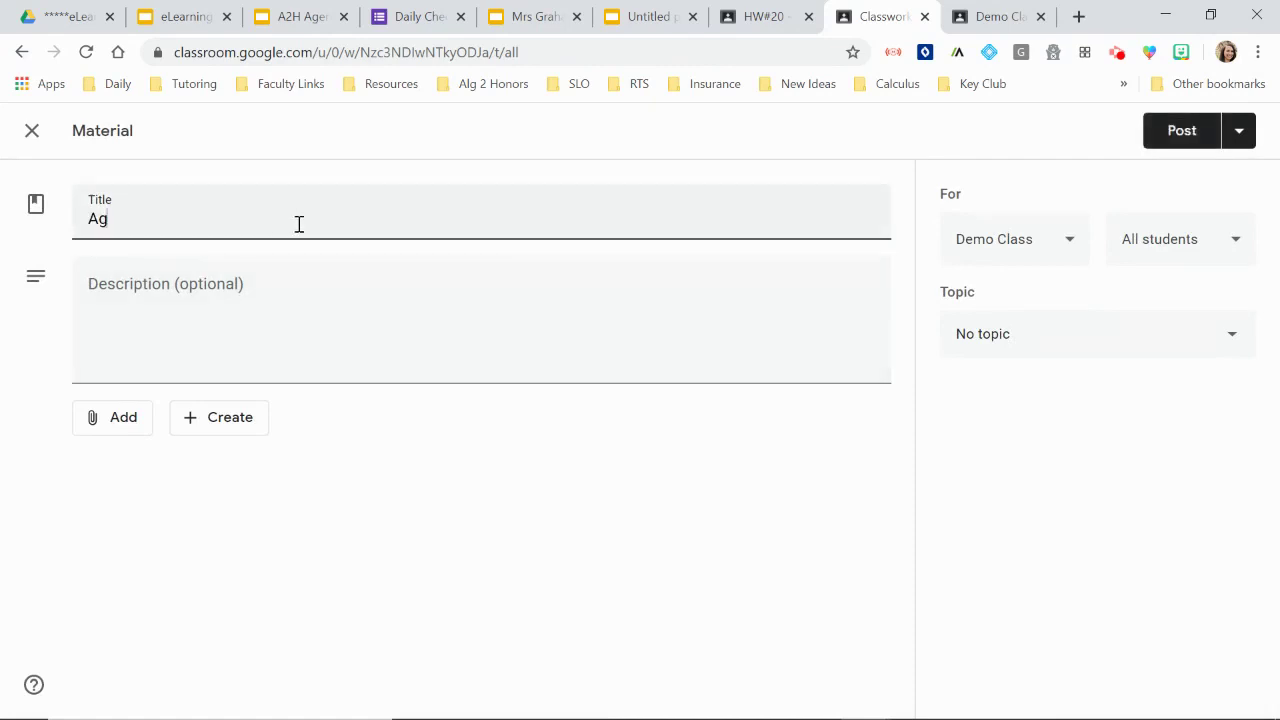
text(enda for Monday, April 27th)
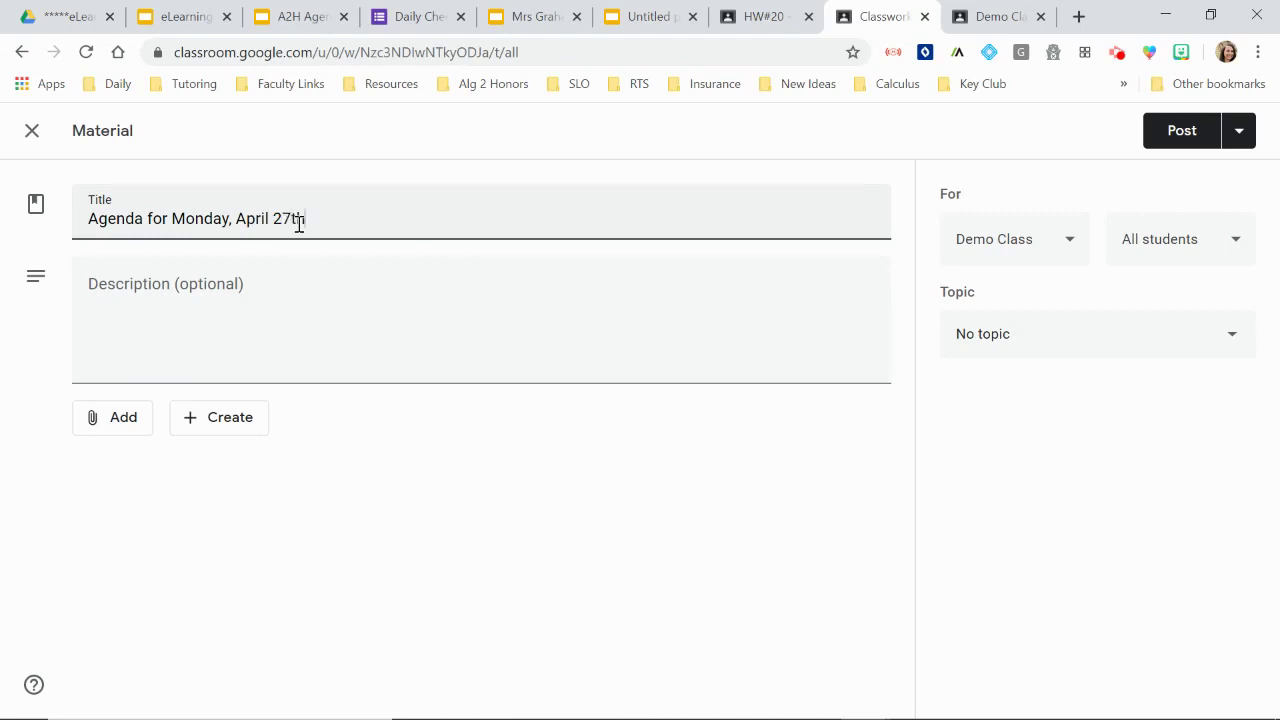
Step: Attach the 'A2H Agenda: Monday, April 27th' deck from Google Drive to the material
click(117, 428)
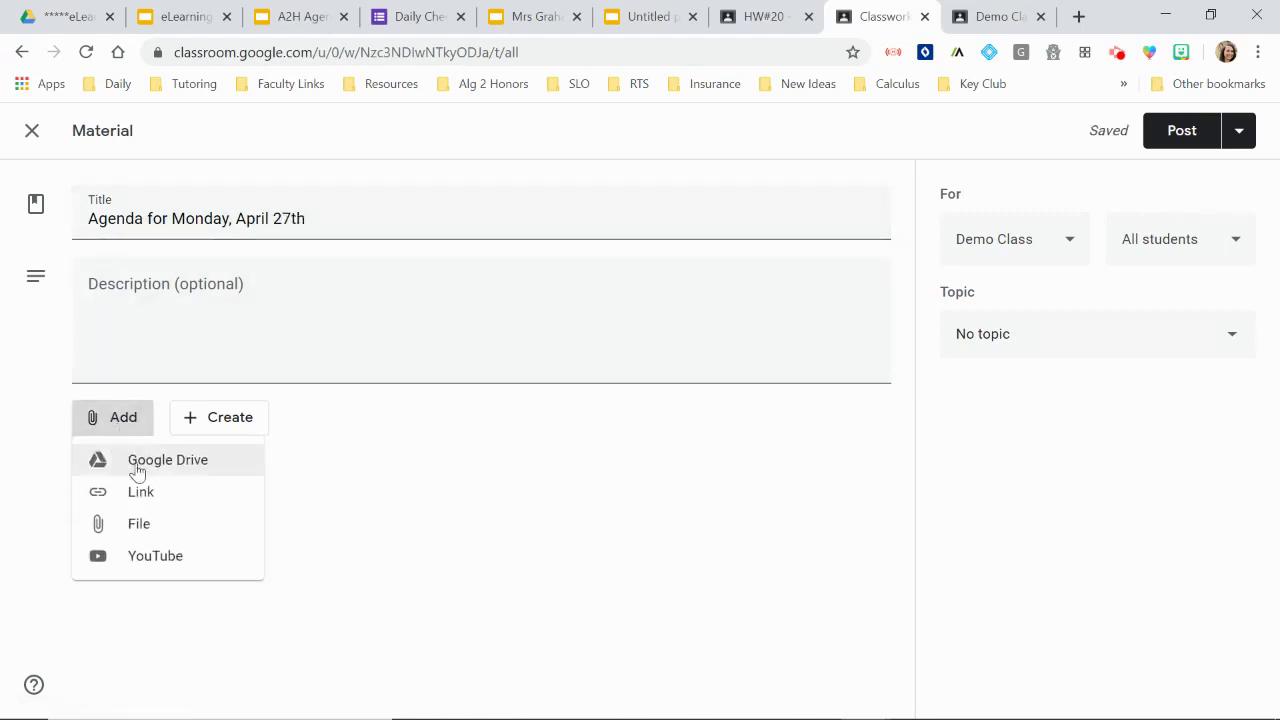
click(137, 467)
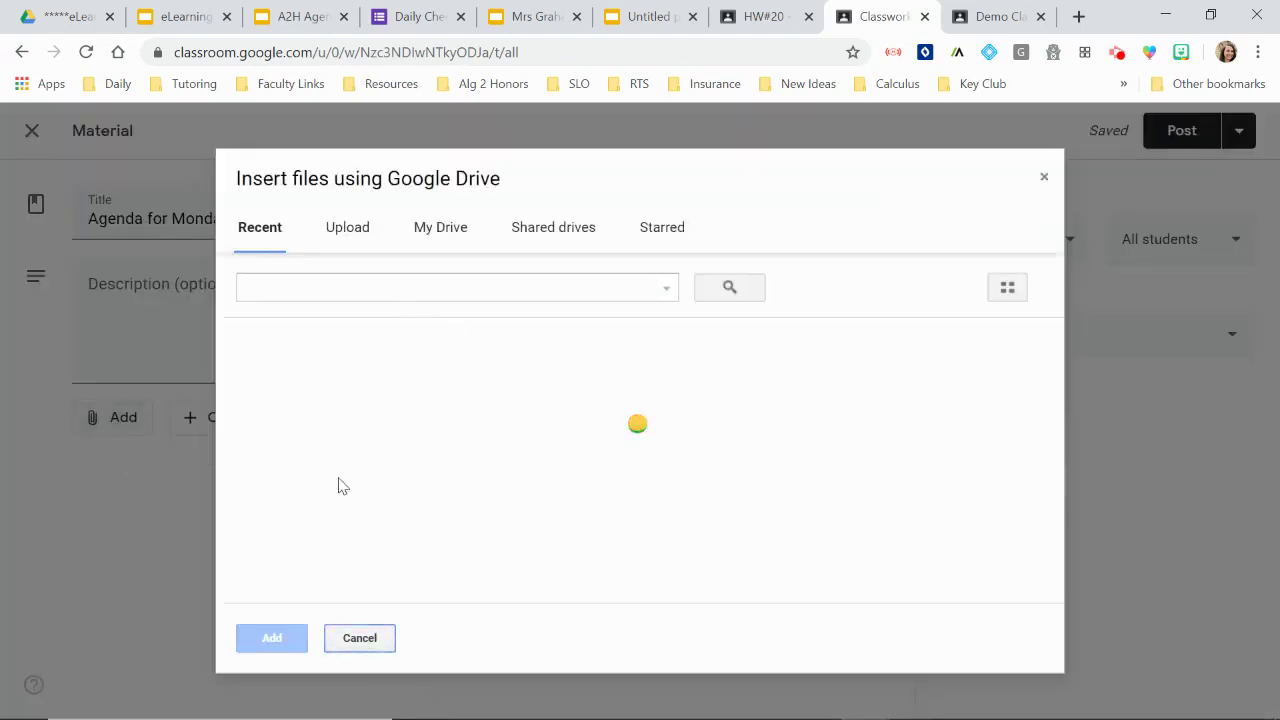
click(316, 428)
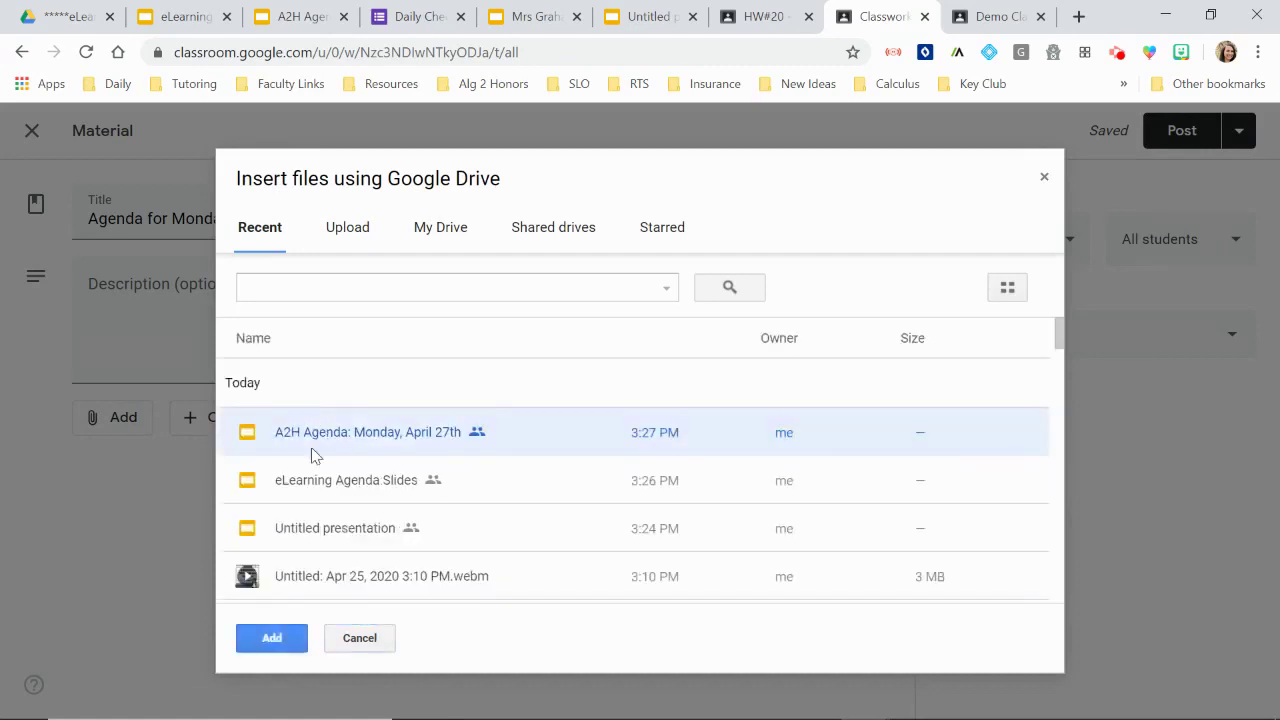
click(285, 644)
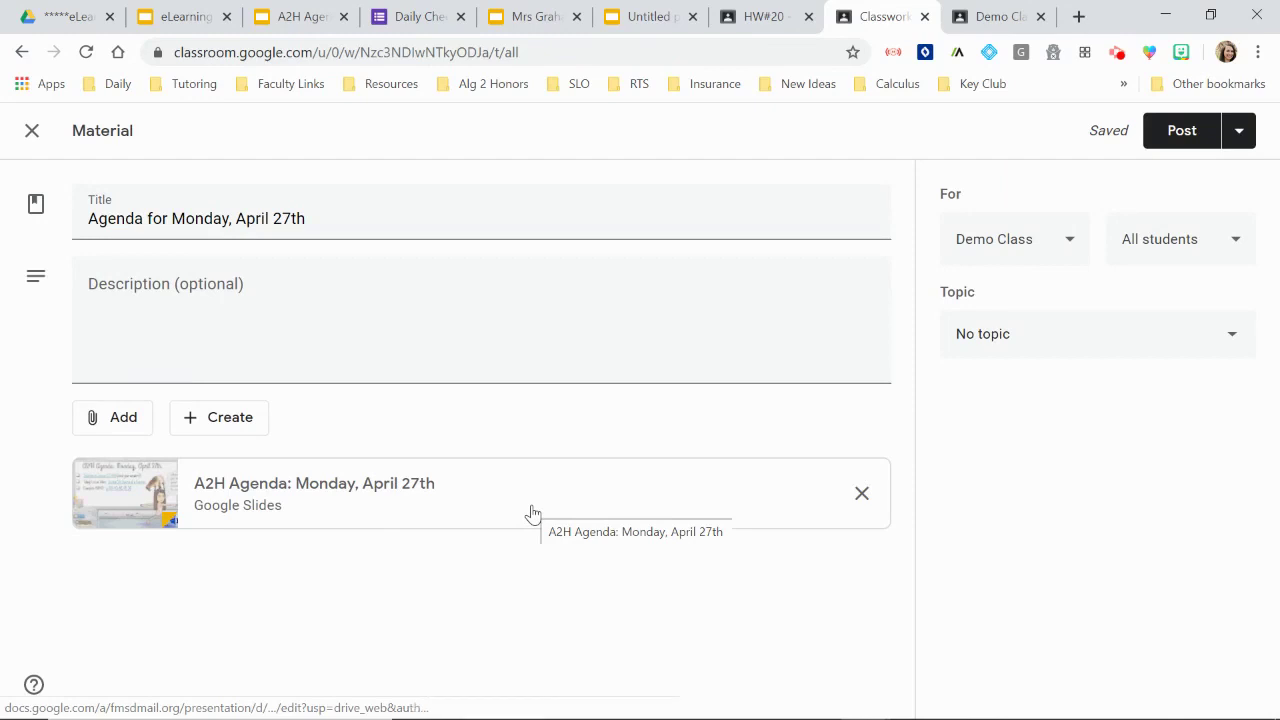
Step: Create a new topic 'Monday, April 27th' for the material
click(1114, 343)
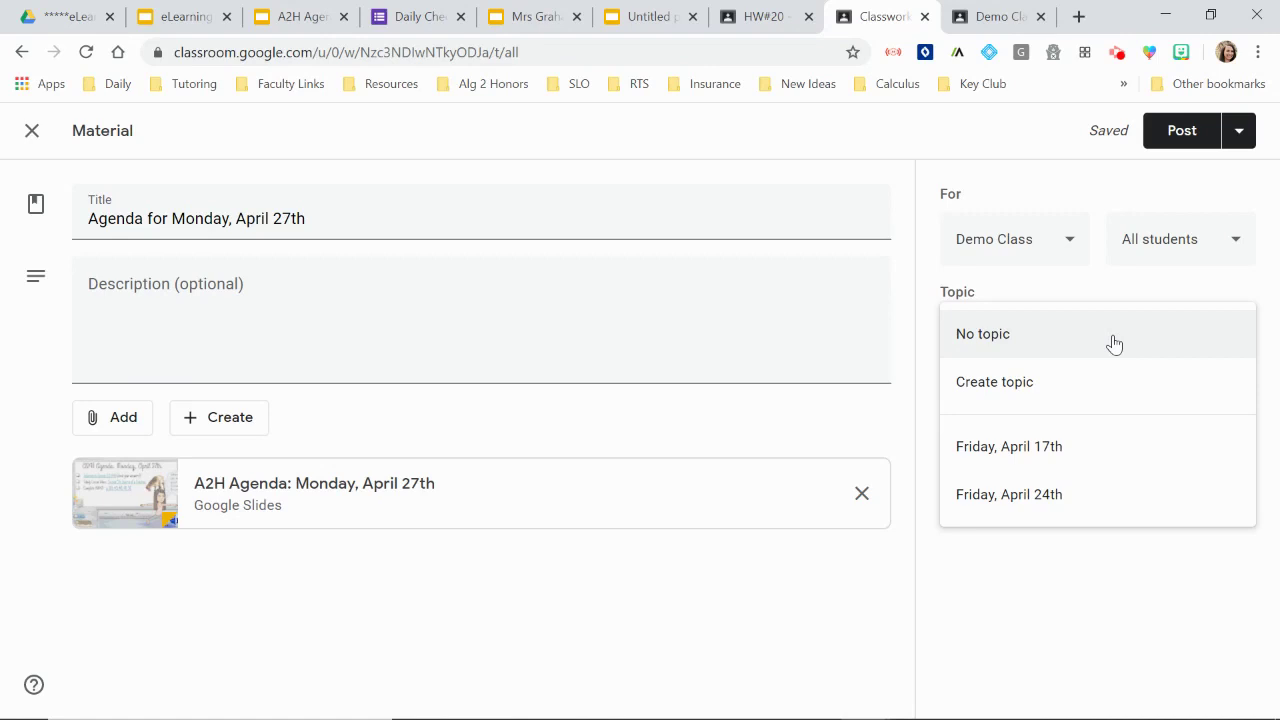
click(1014, 390)
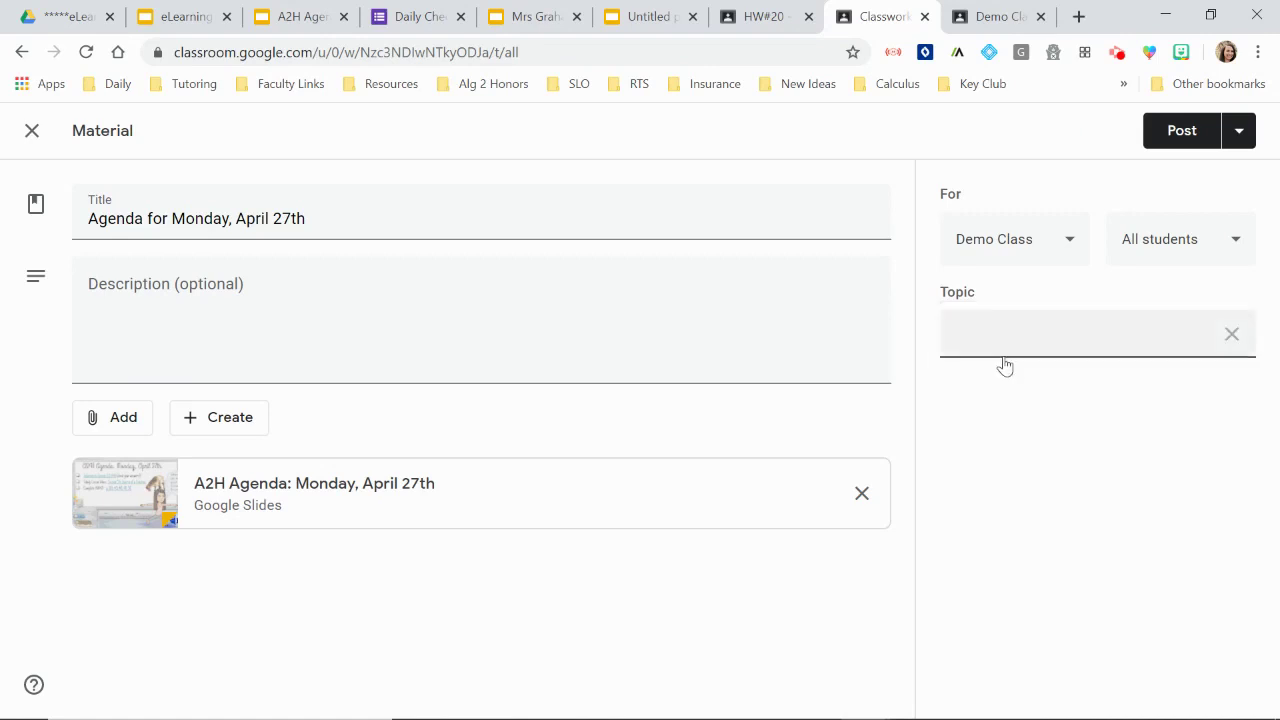
text(Monday, April 27th)
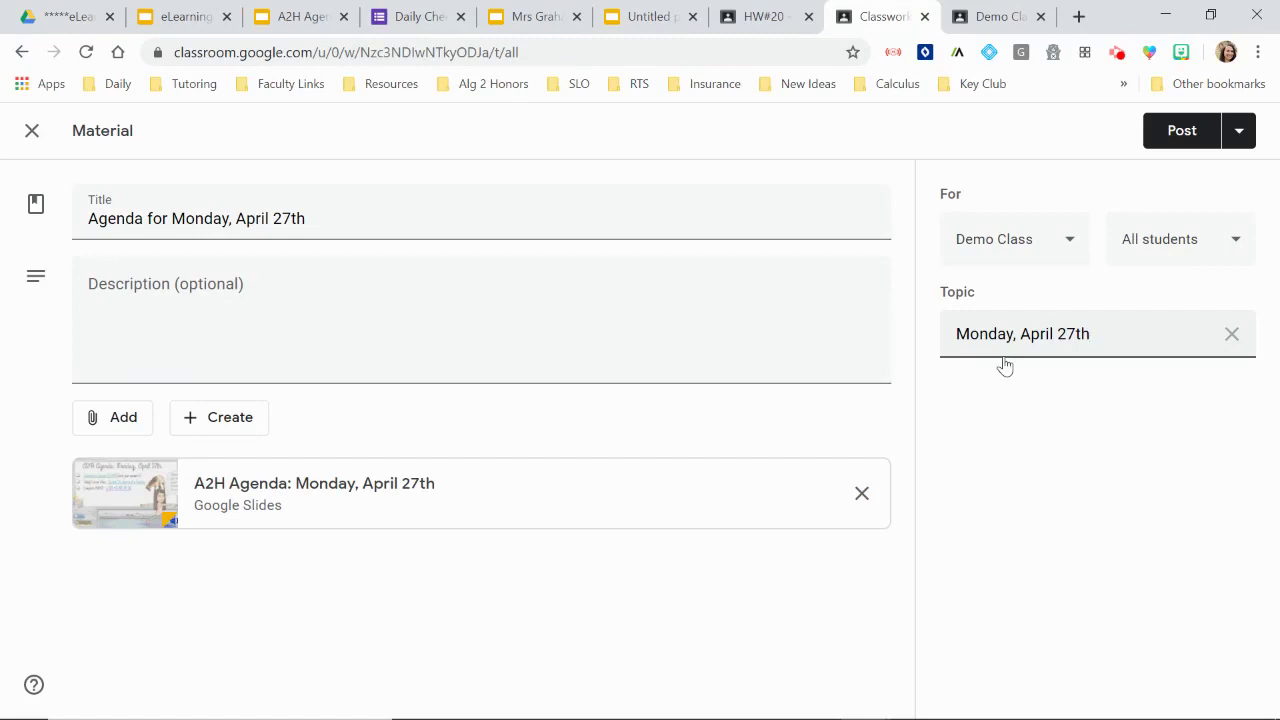
Step: Schedule the material for Apr 27 at 8:00 AM
click(1240, 136)
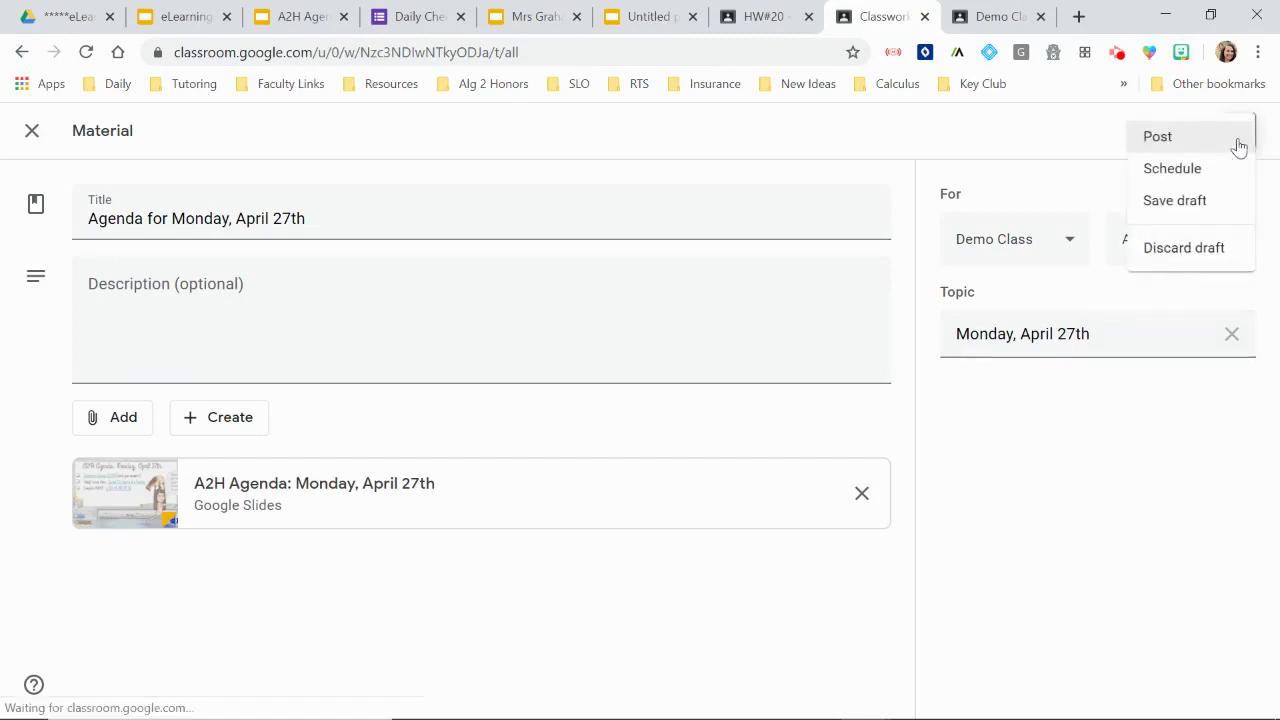
click(1172, 170)
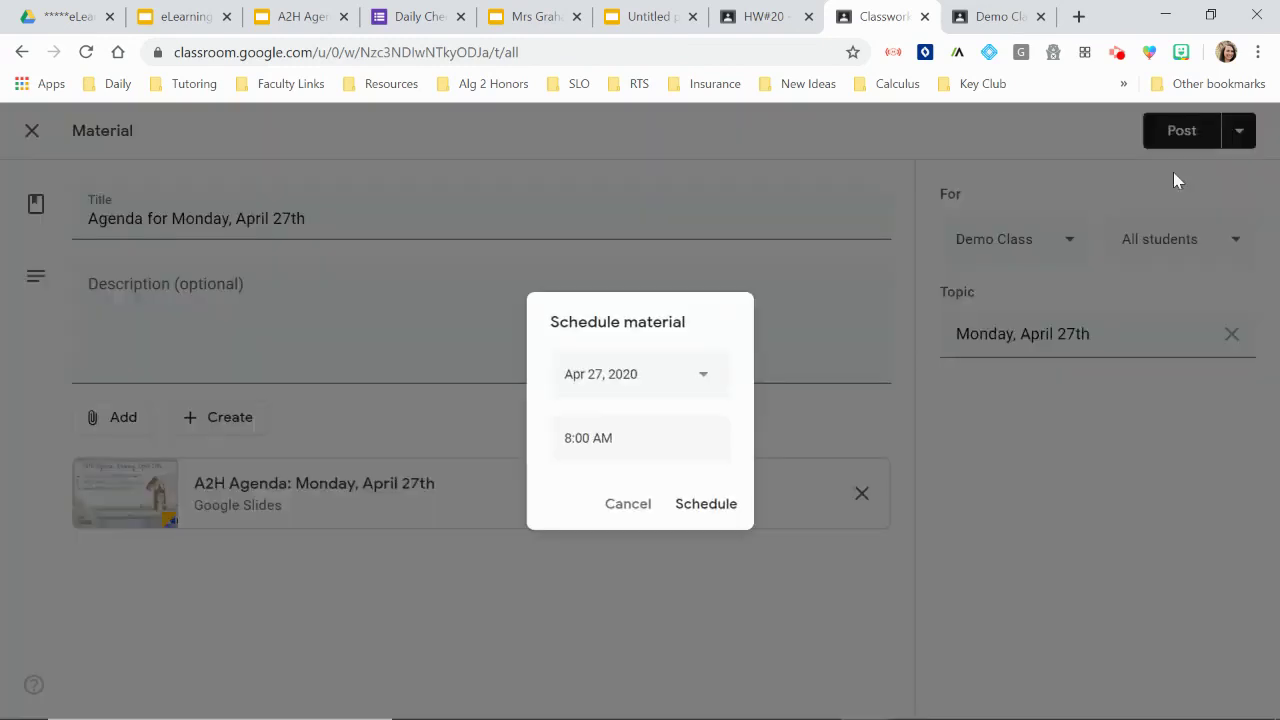
click(716, 506)
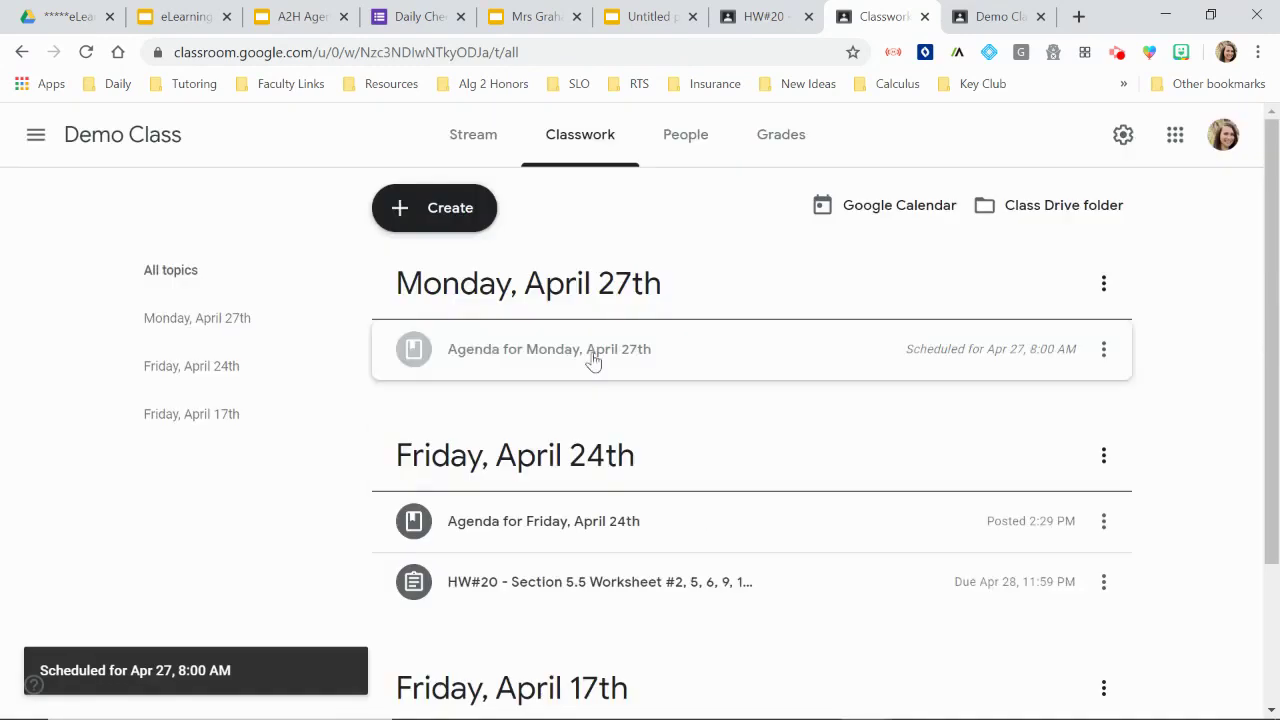
Step: Expand the Monday agenda, then start an assignment titled 'HW#15: p. 226 #1-5'
click(593, 361)
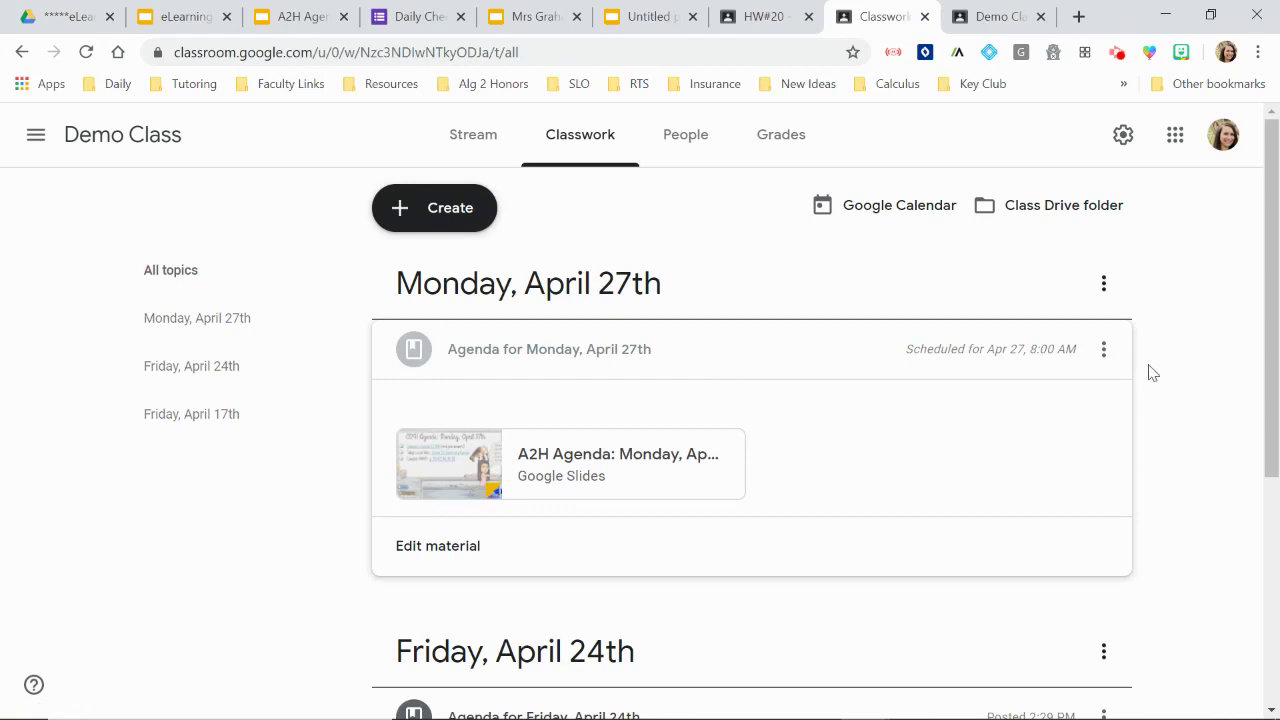
click(421, 227)
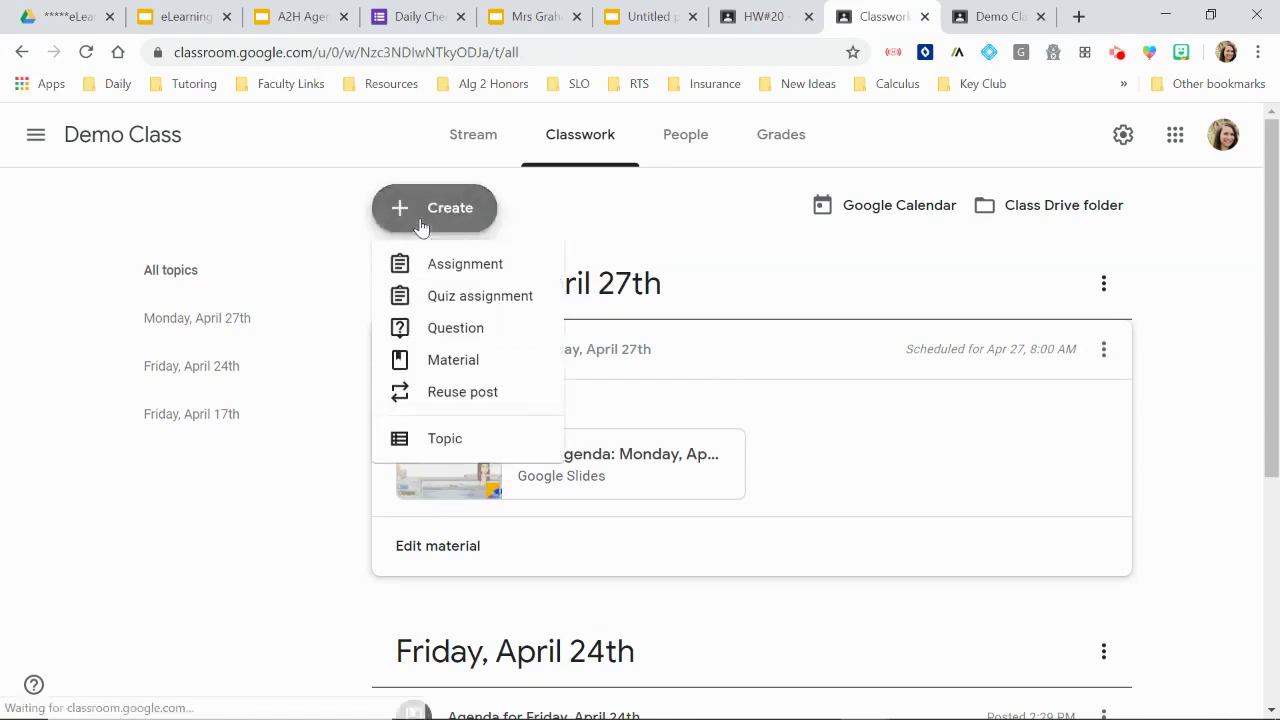
click(427, 265)
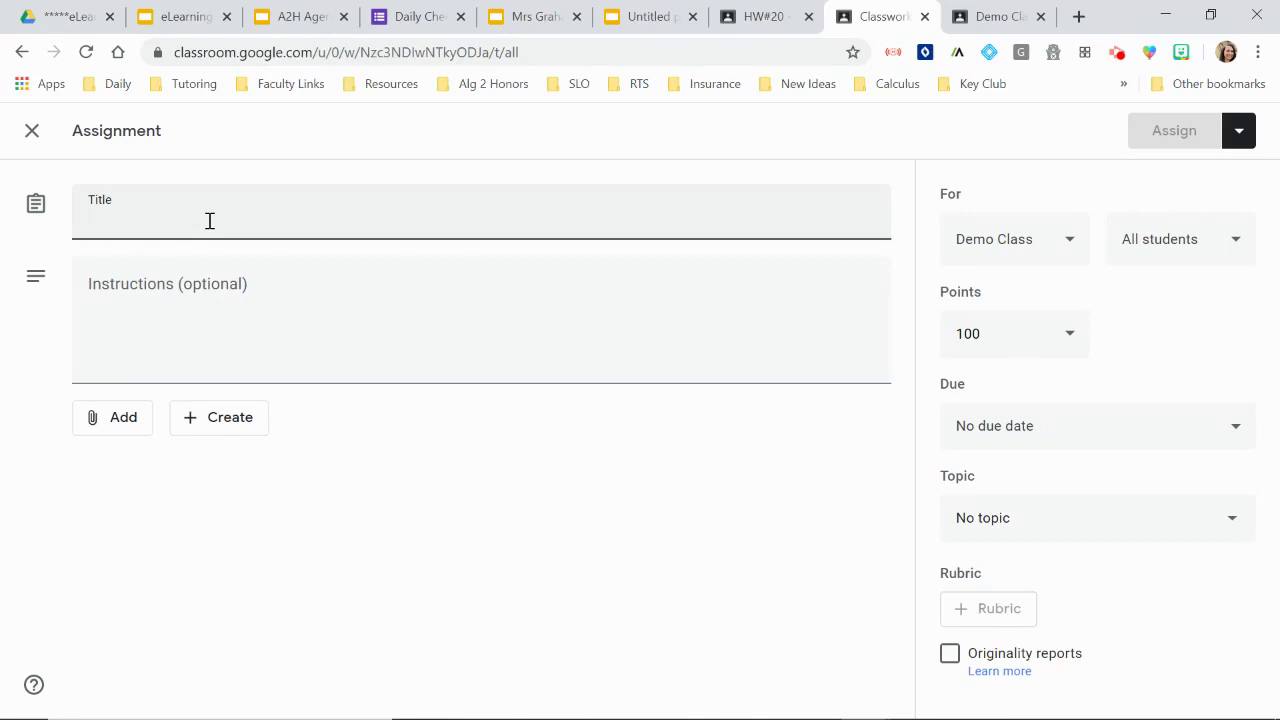
text(HW)
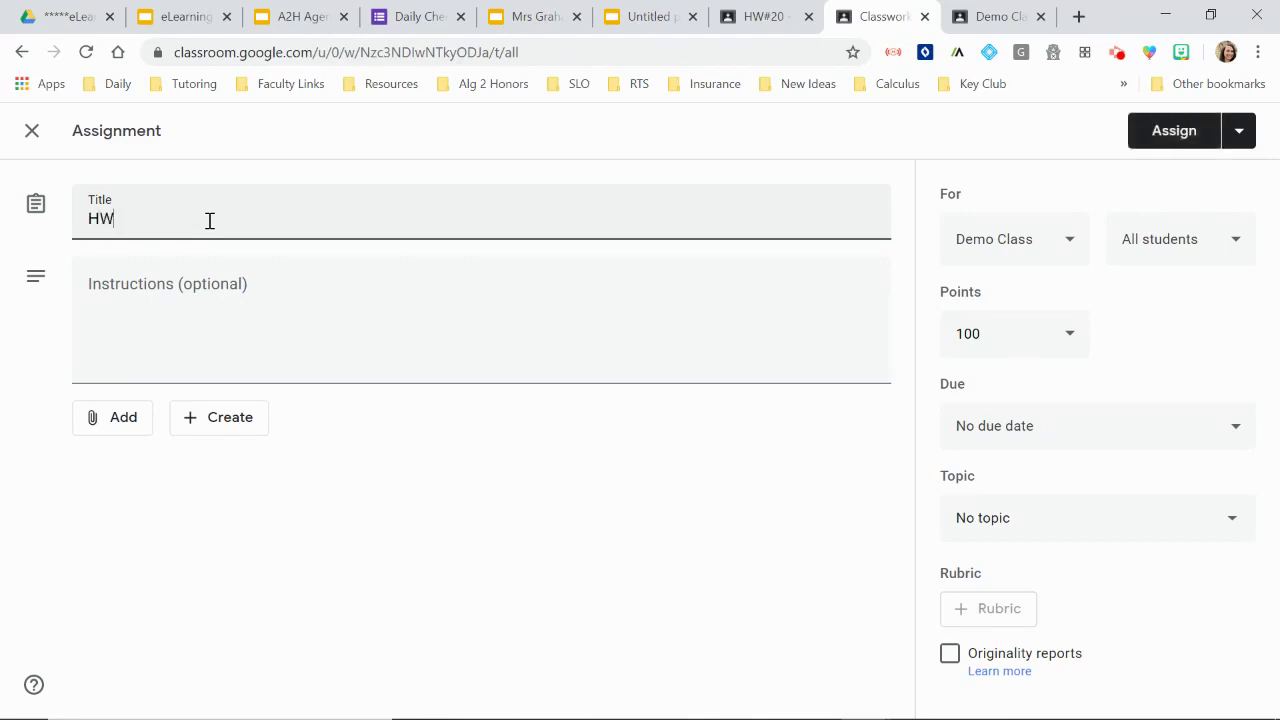
text(#15: p. 226)
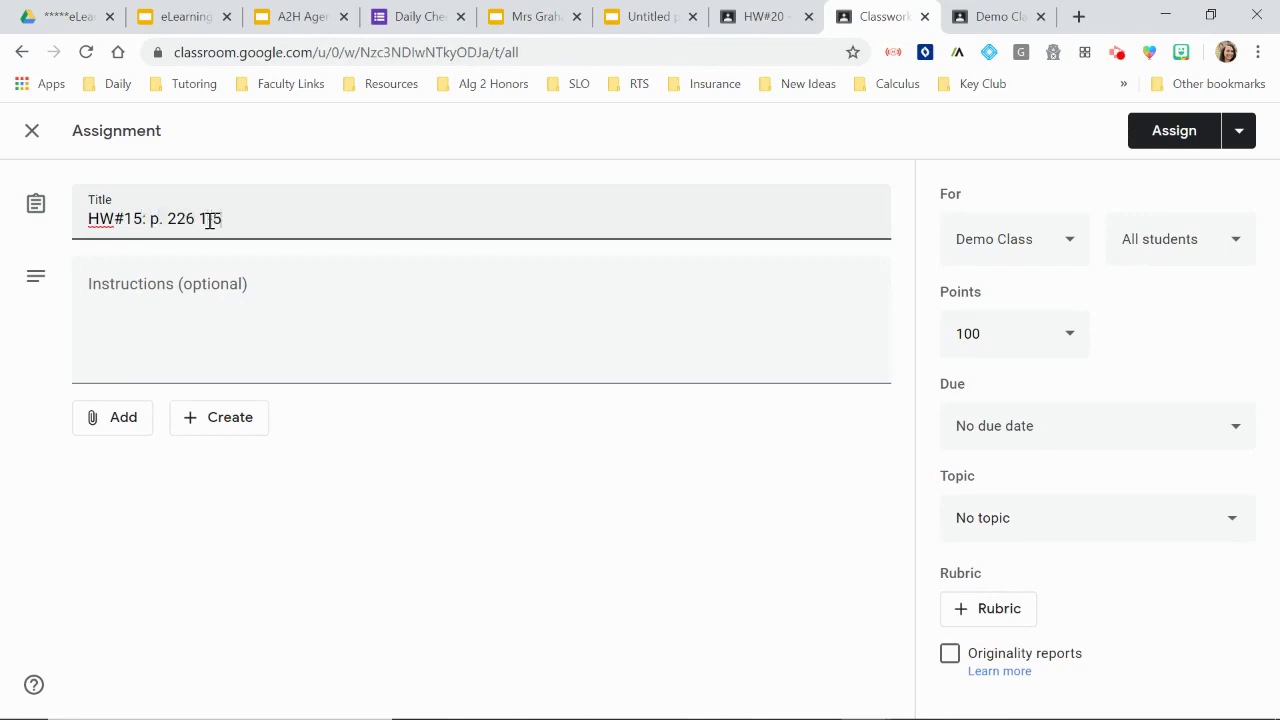
text(#)
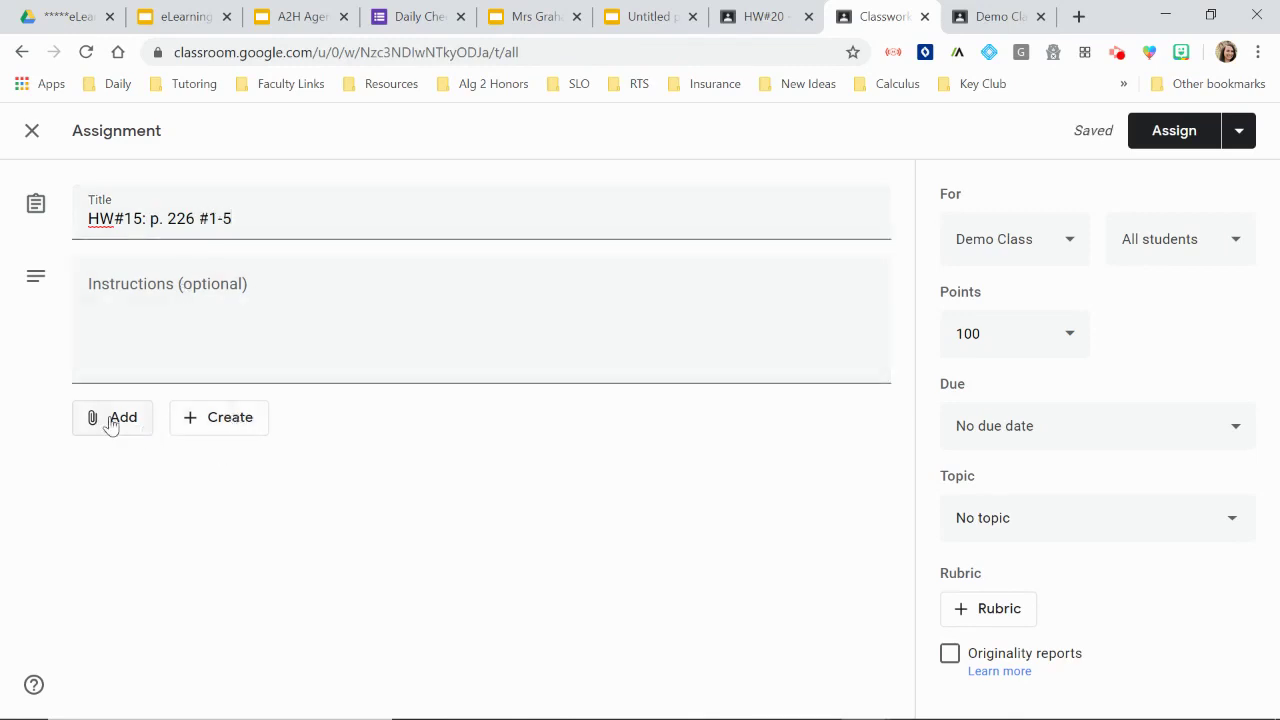
Step: Attach Lesson 5.4 Pages.pdf from Google Drive to the assignment
click(112, 420)
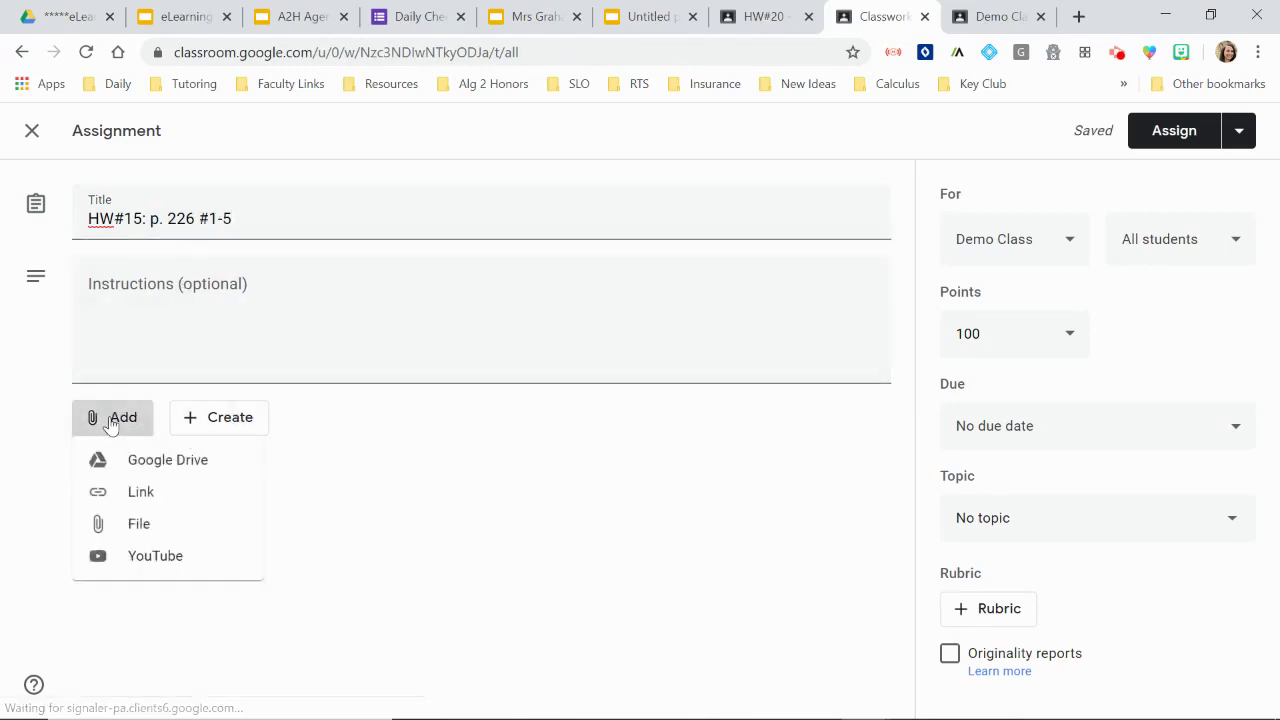
click(141, 494)
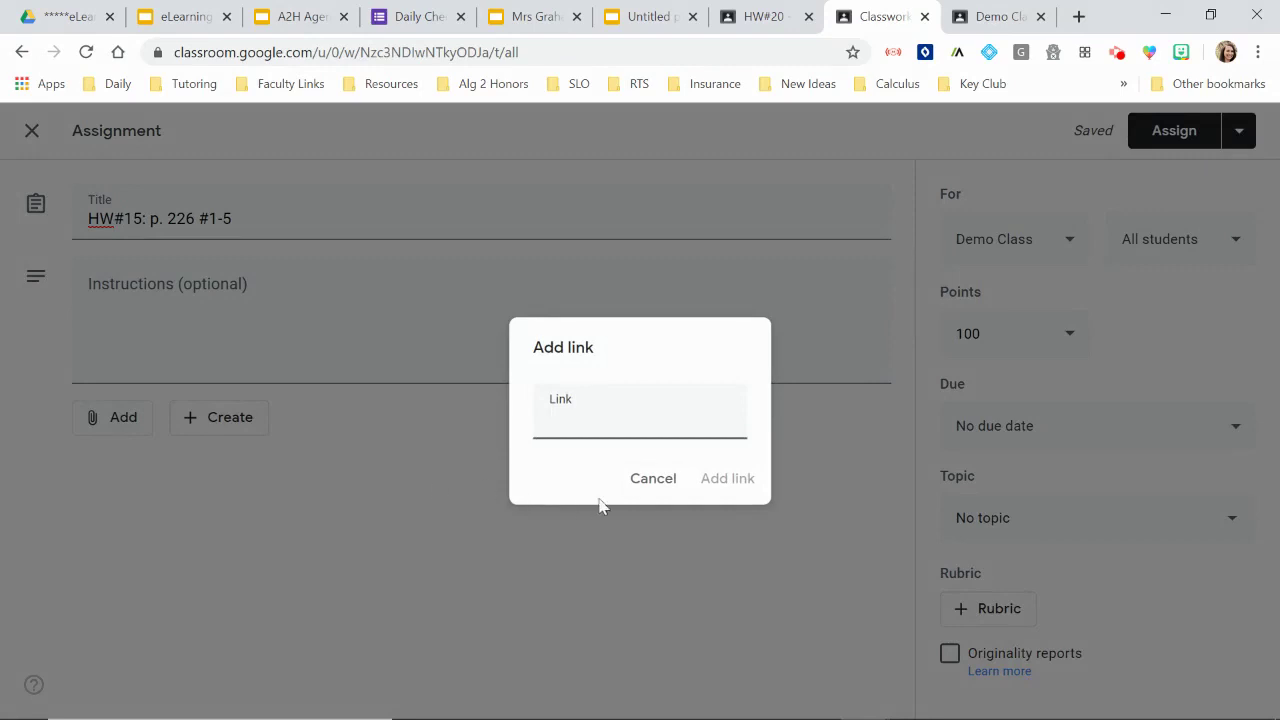
click(648, 484)
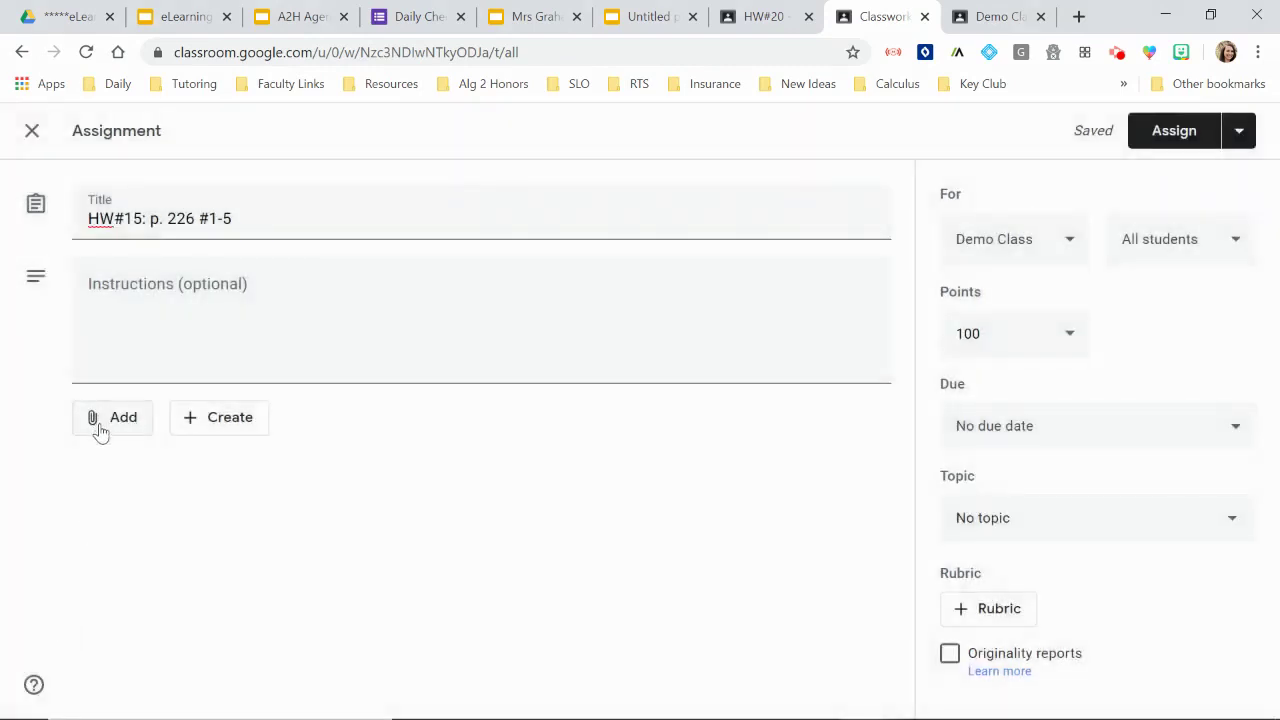
click(100, 430)
click(145, 462)
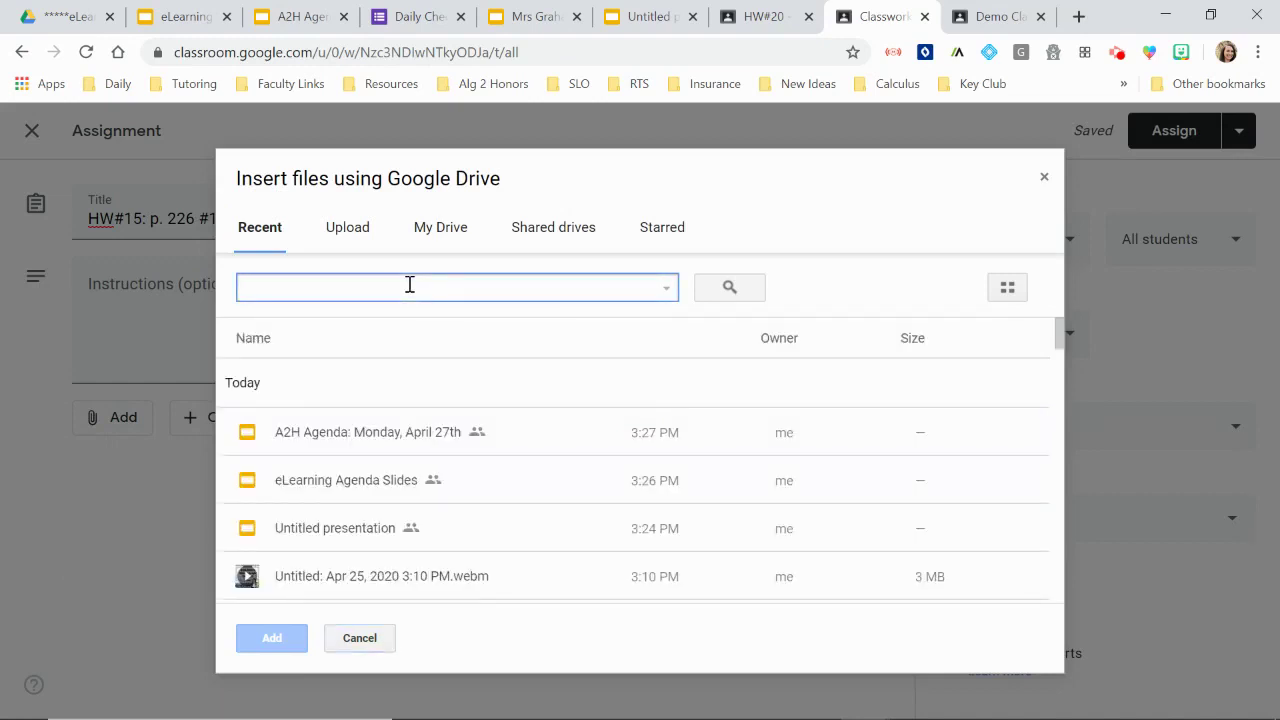
text(lesson)
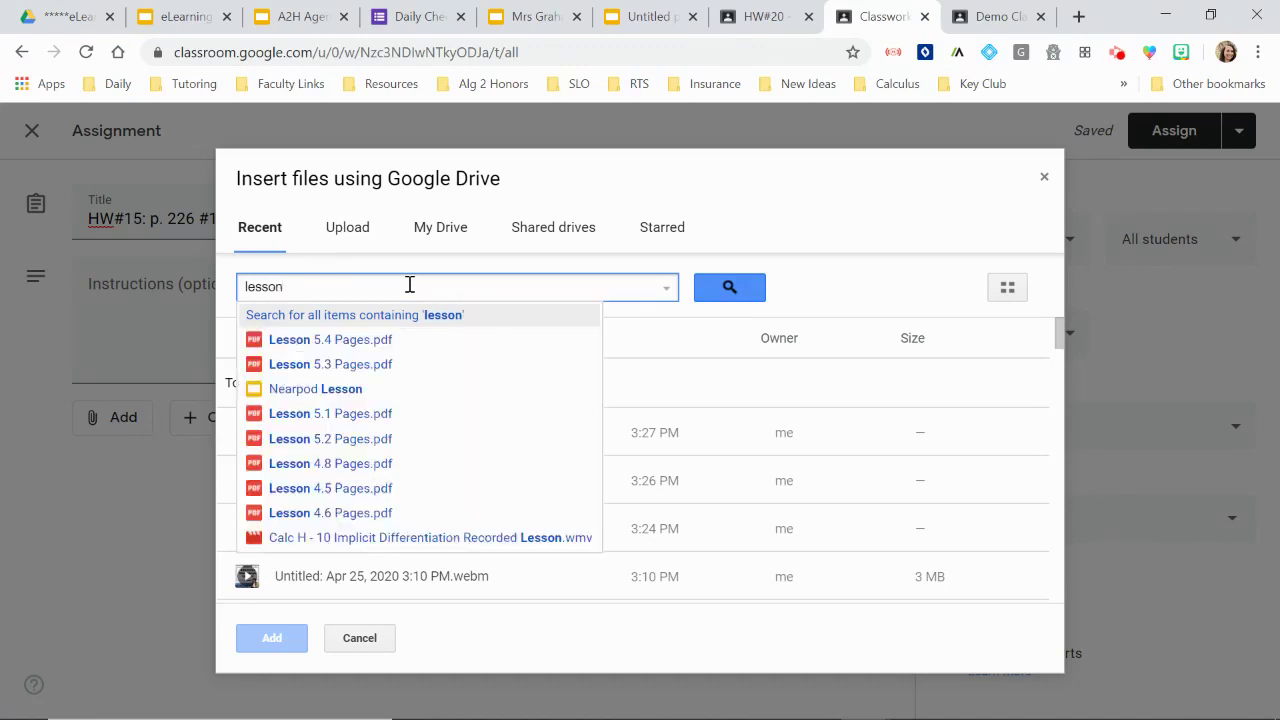
click(381, 339)
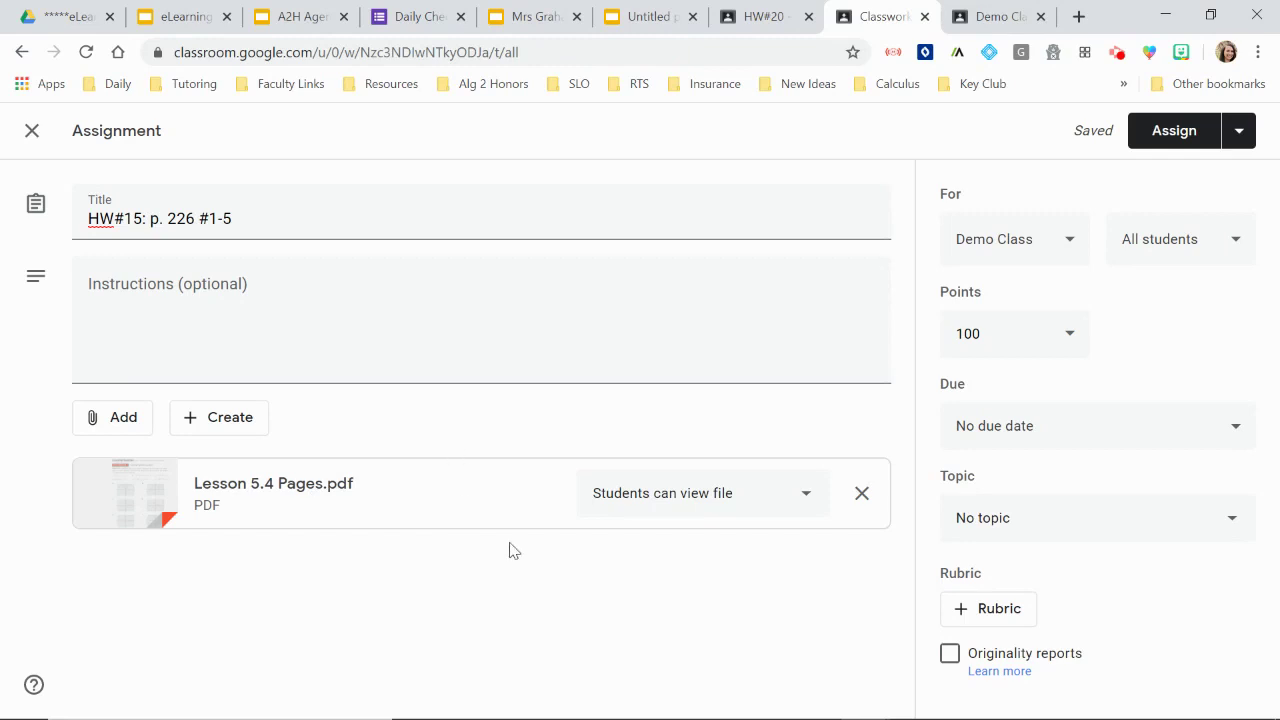
Step: Set the assignment due date to April 27 at 11:59 PM
click(1147, 422)
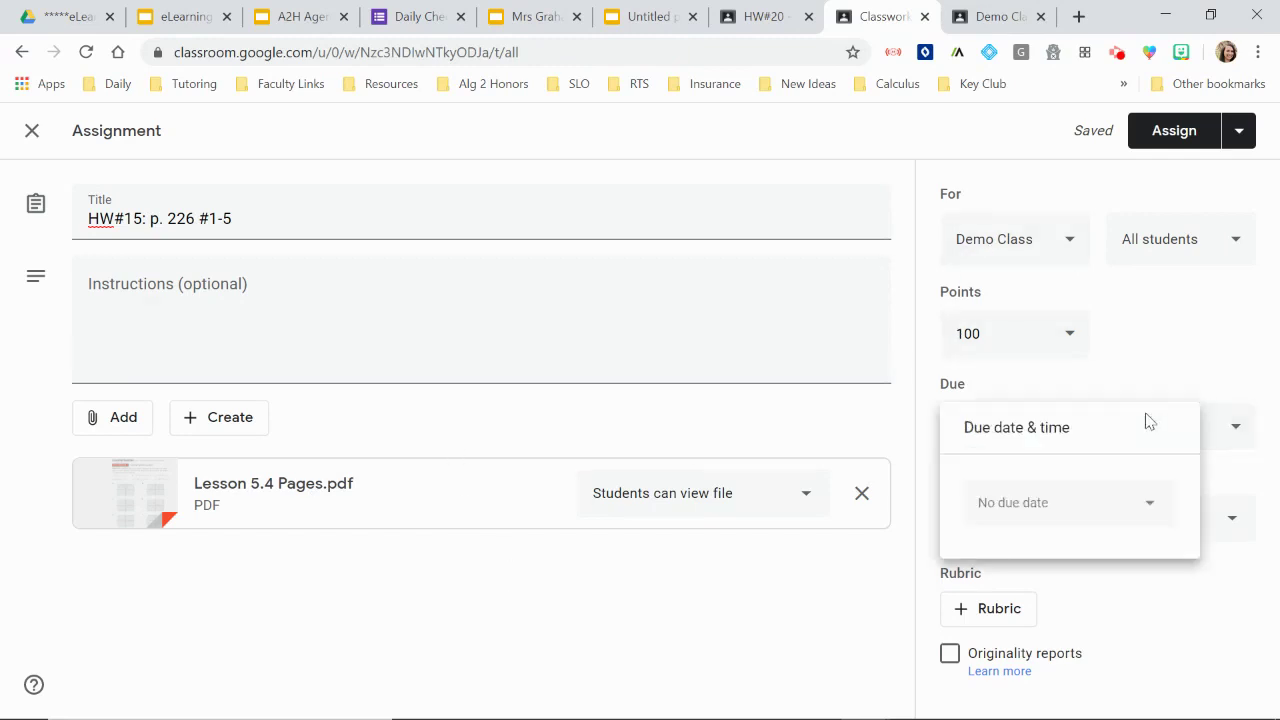
click(1150, 514)
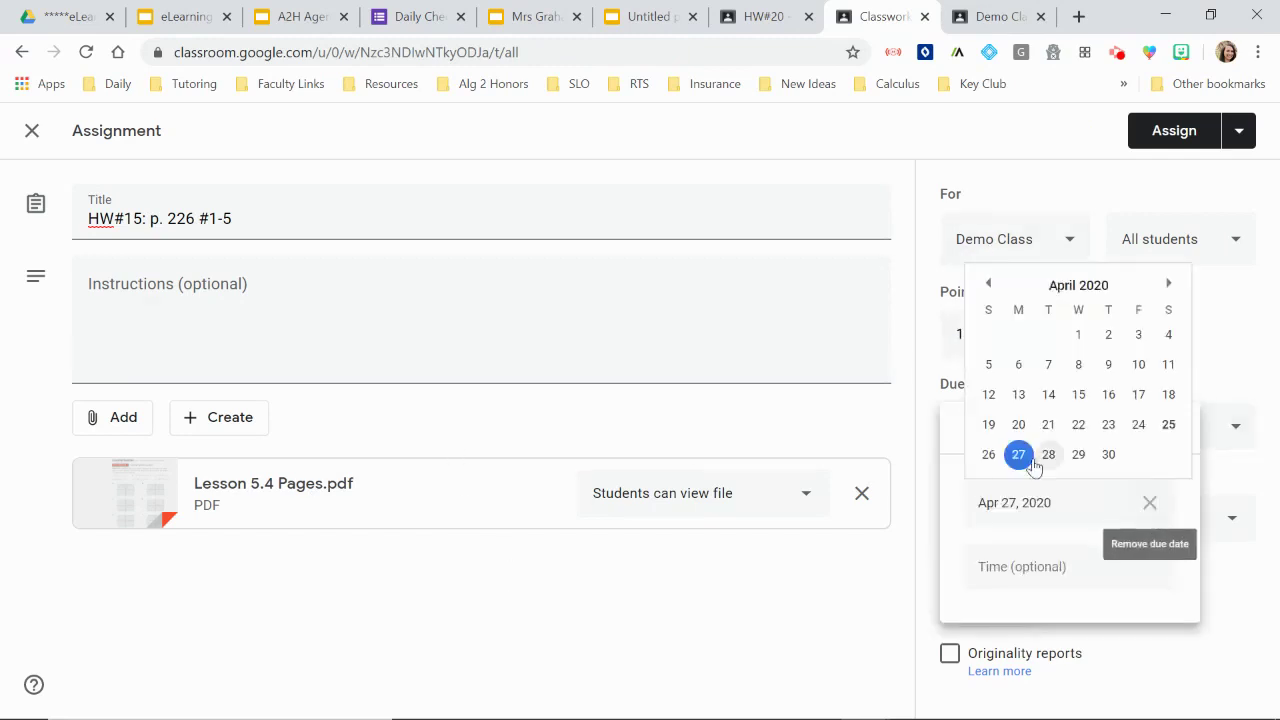
click(1020, 456)
click(1032, 567)
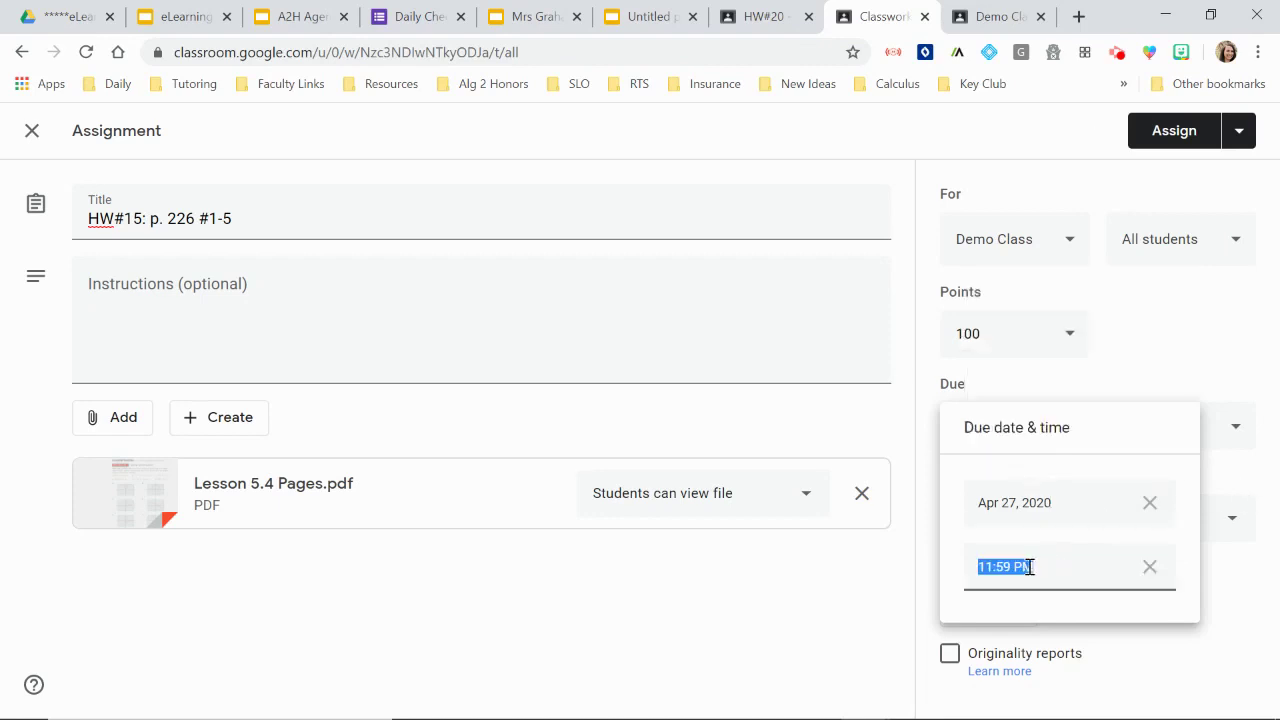
click(1222, 290)
Step: Schedule the assignment for Apr 27 at 8:00 AM
click(1236, 131)
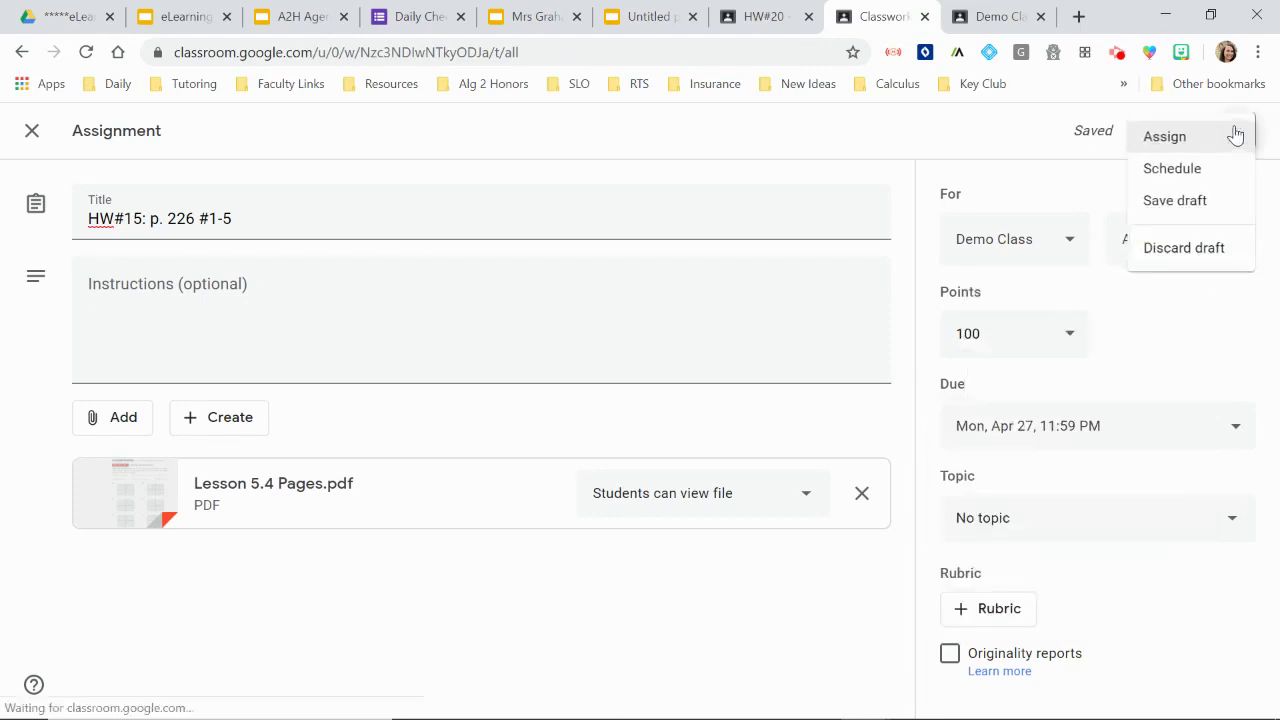
click(1211, 178)
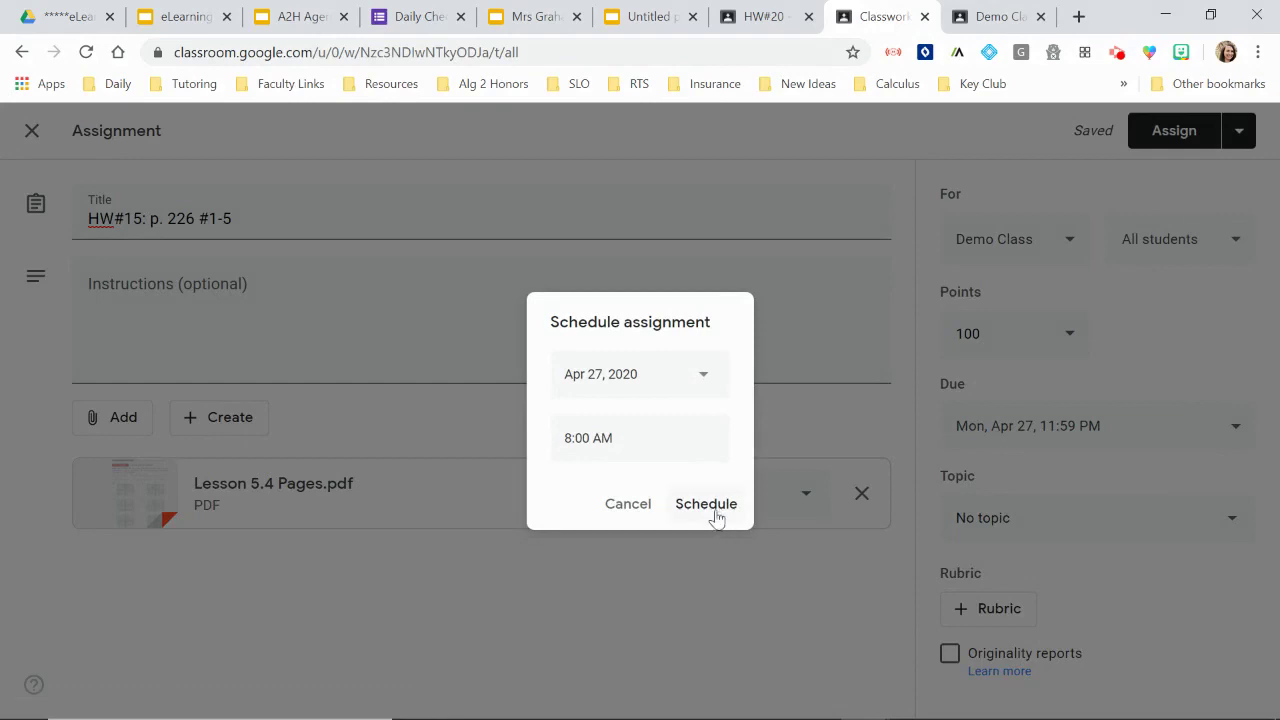
click(714, 510)
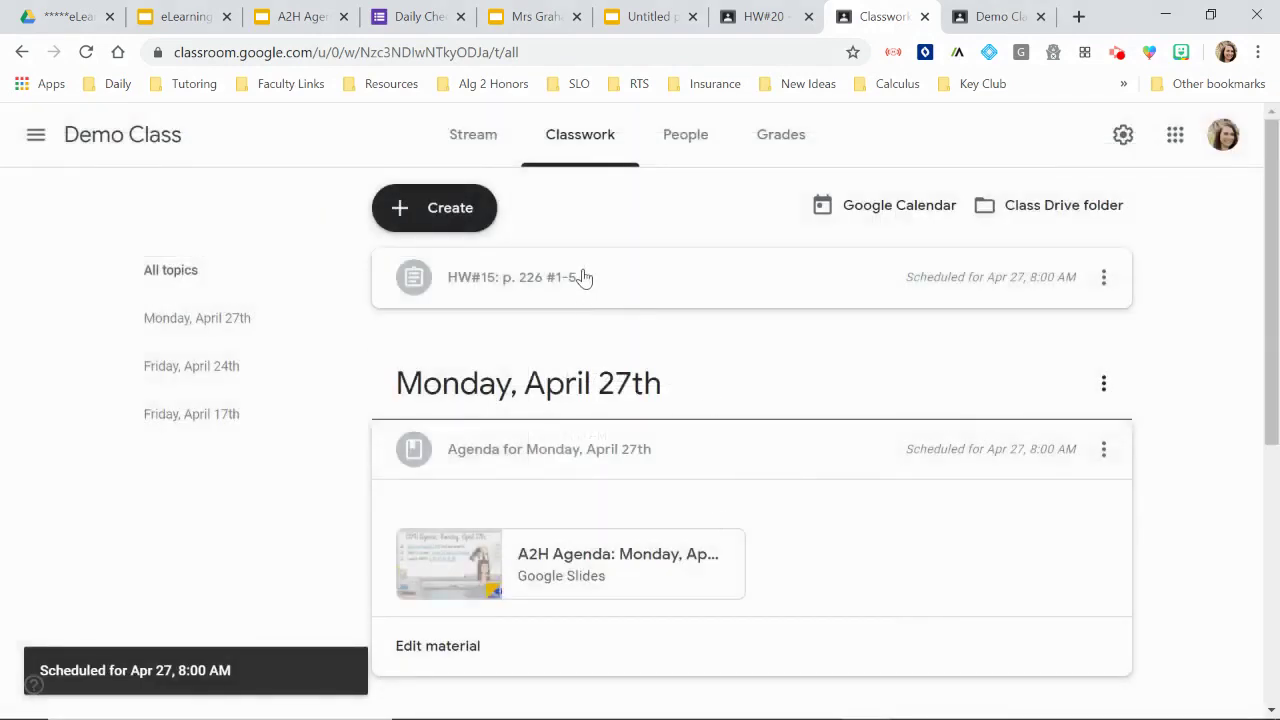
Step: Drag HW#15 under the Monday, April 27th topic, collapse the agenda, and switch to the Slides deck
scroll(1176, 318, down, 1)
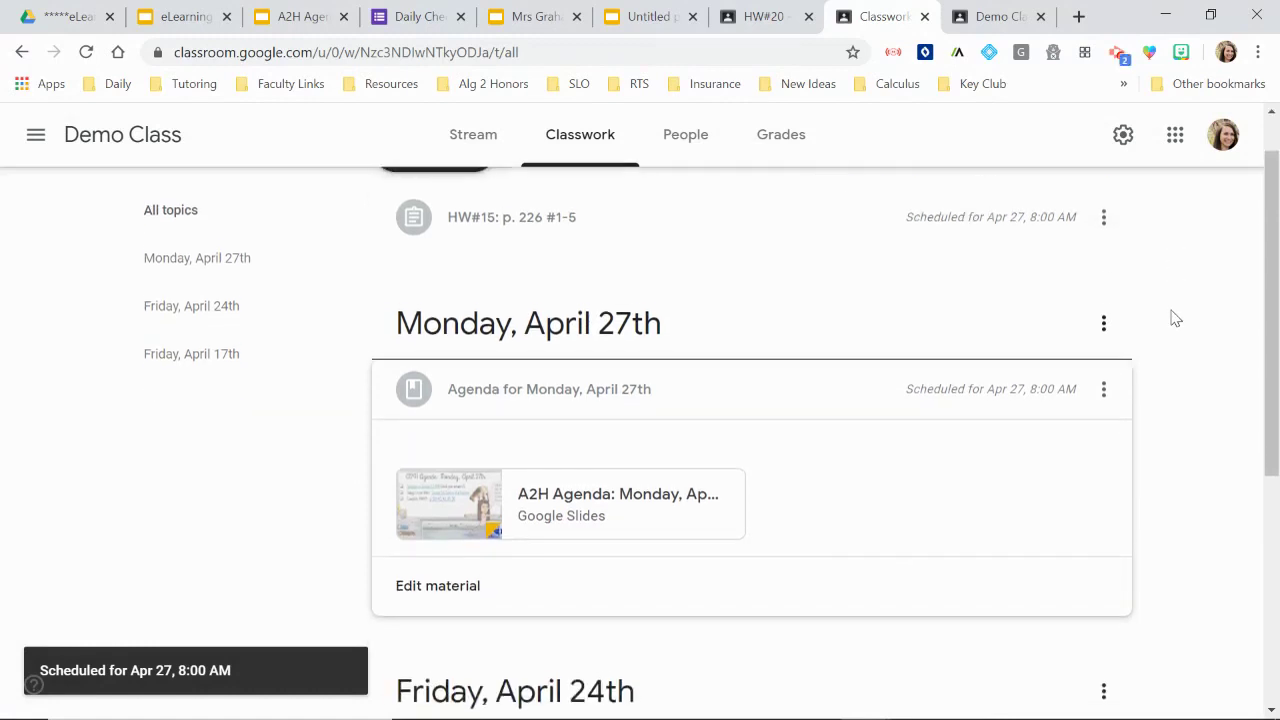
scroll(1176, 318, up, 1)
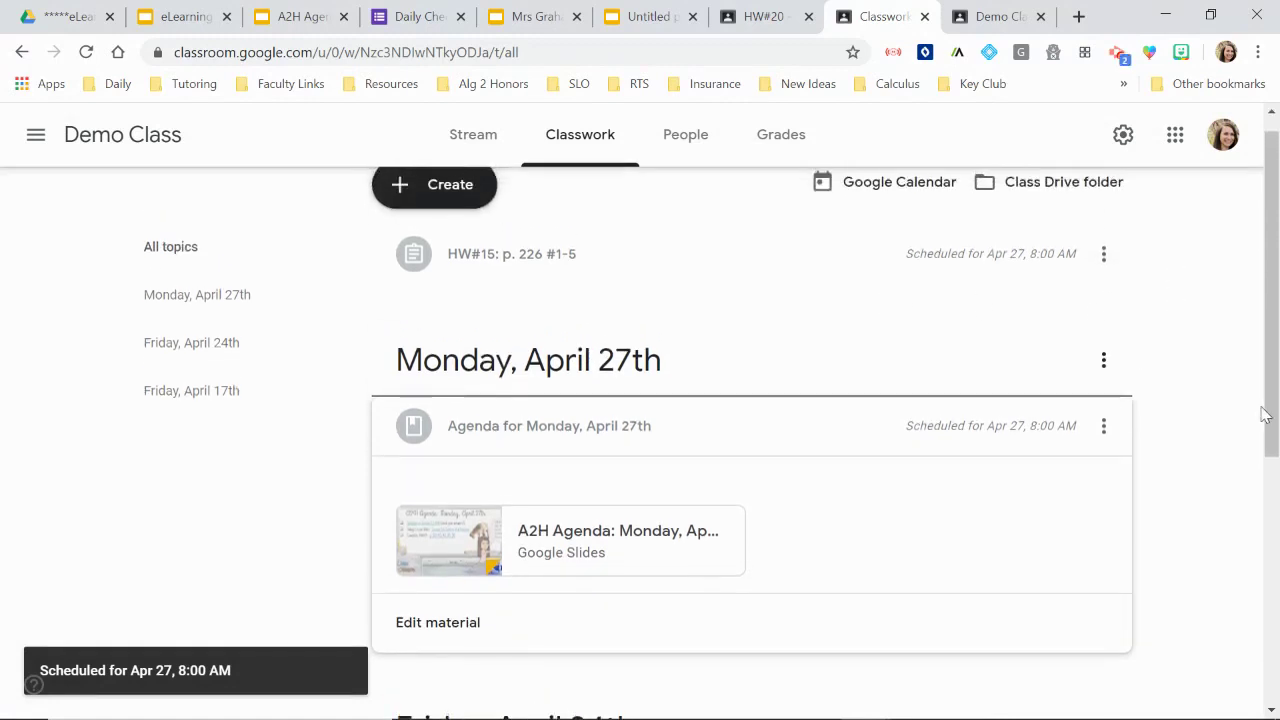
drag(523, 260, 586, 423)
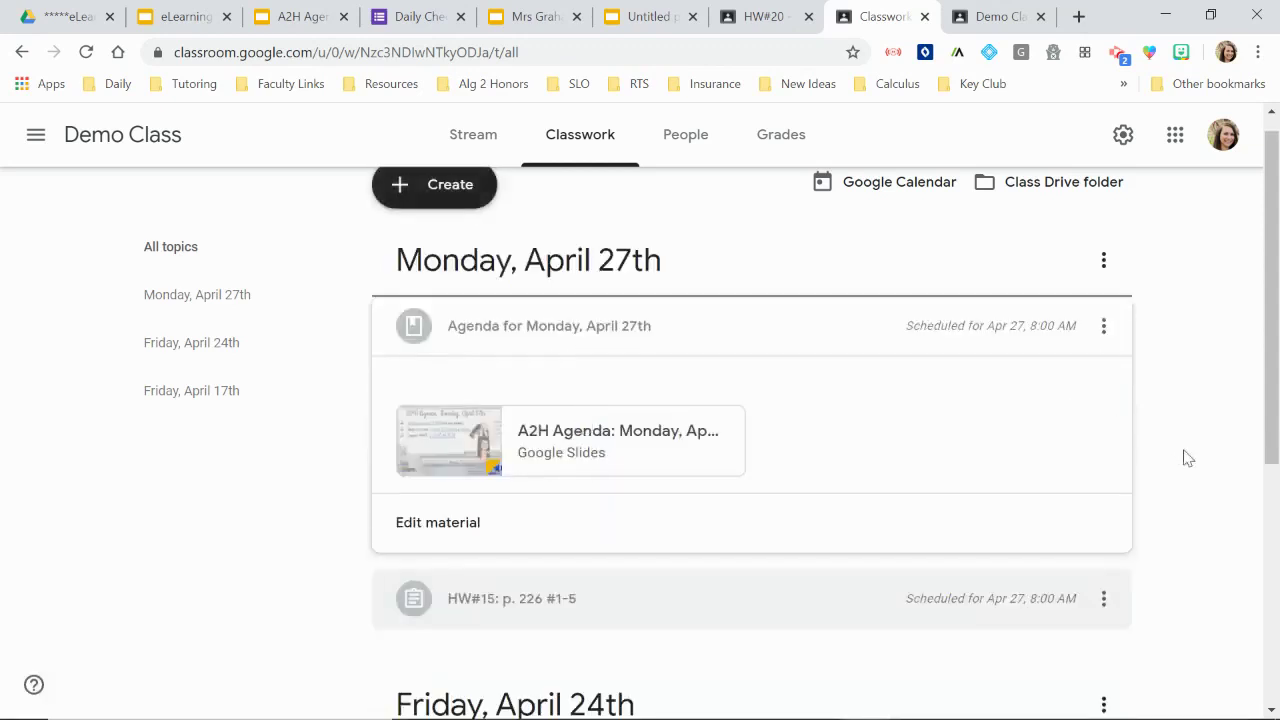
click(617, 340)
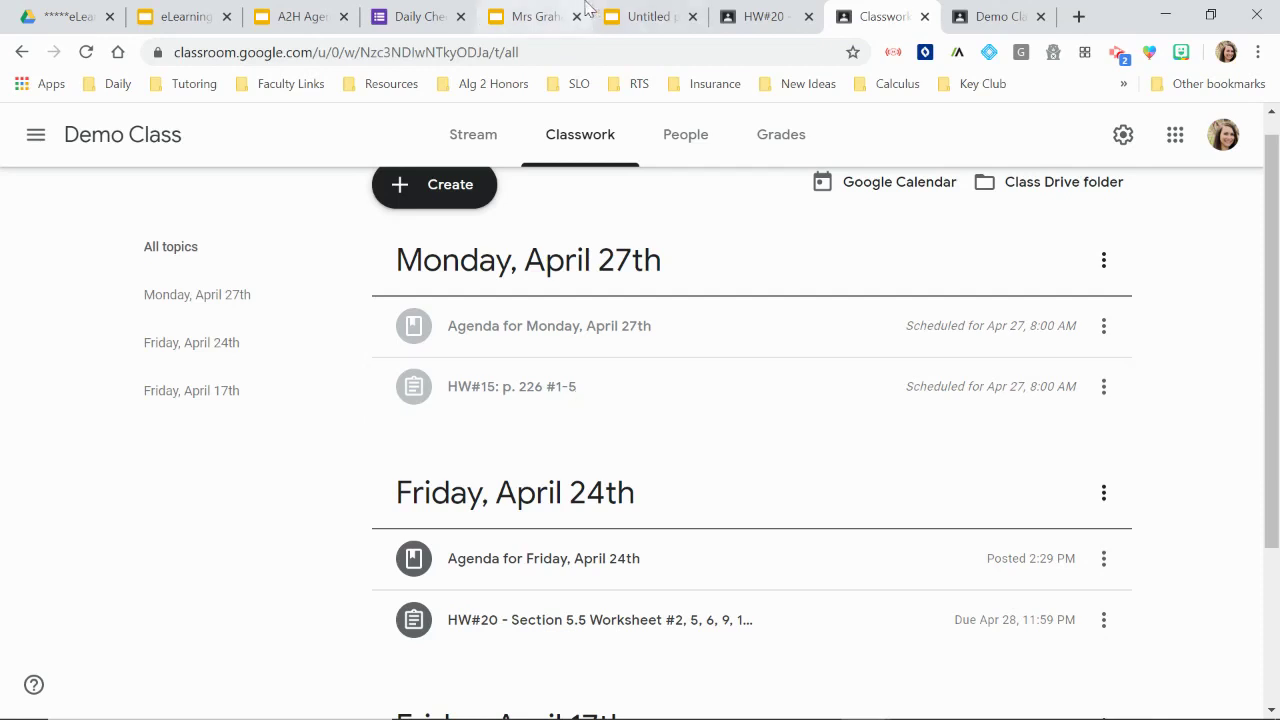
click(534, 18)
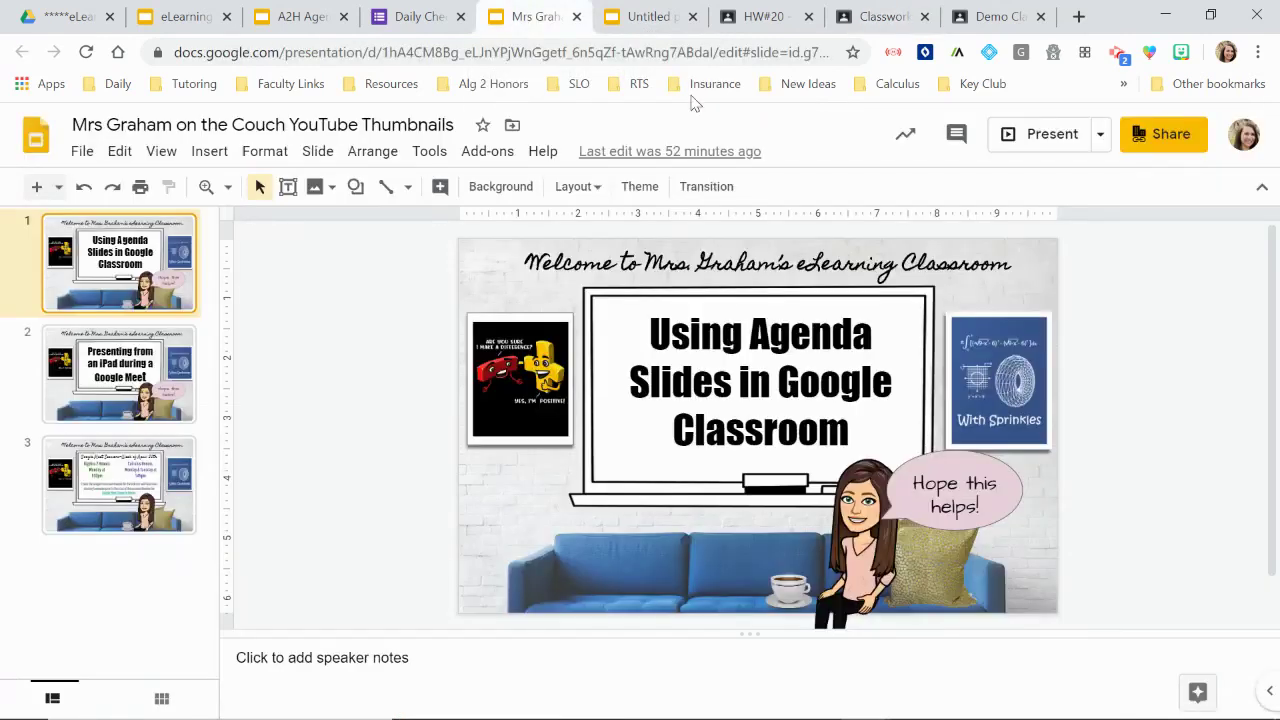